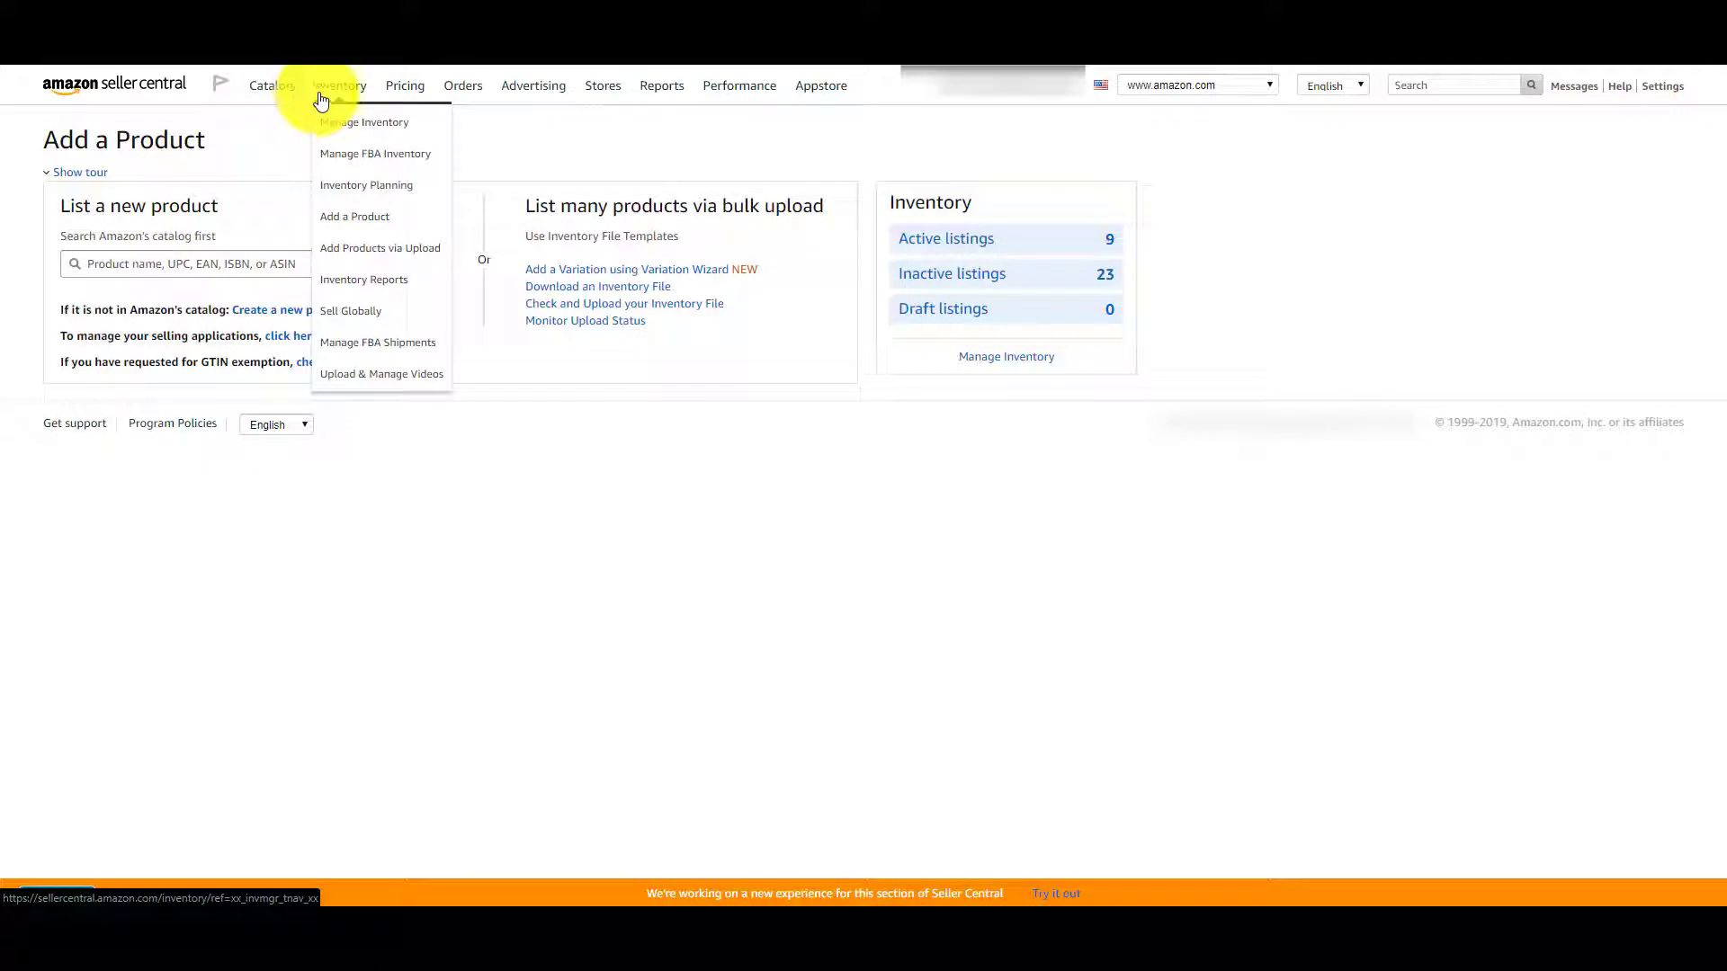
click(405, 225)
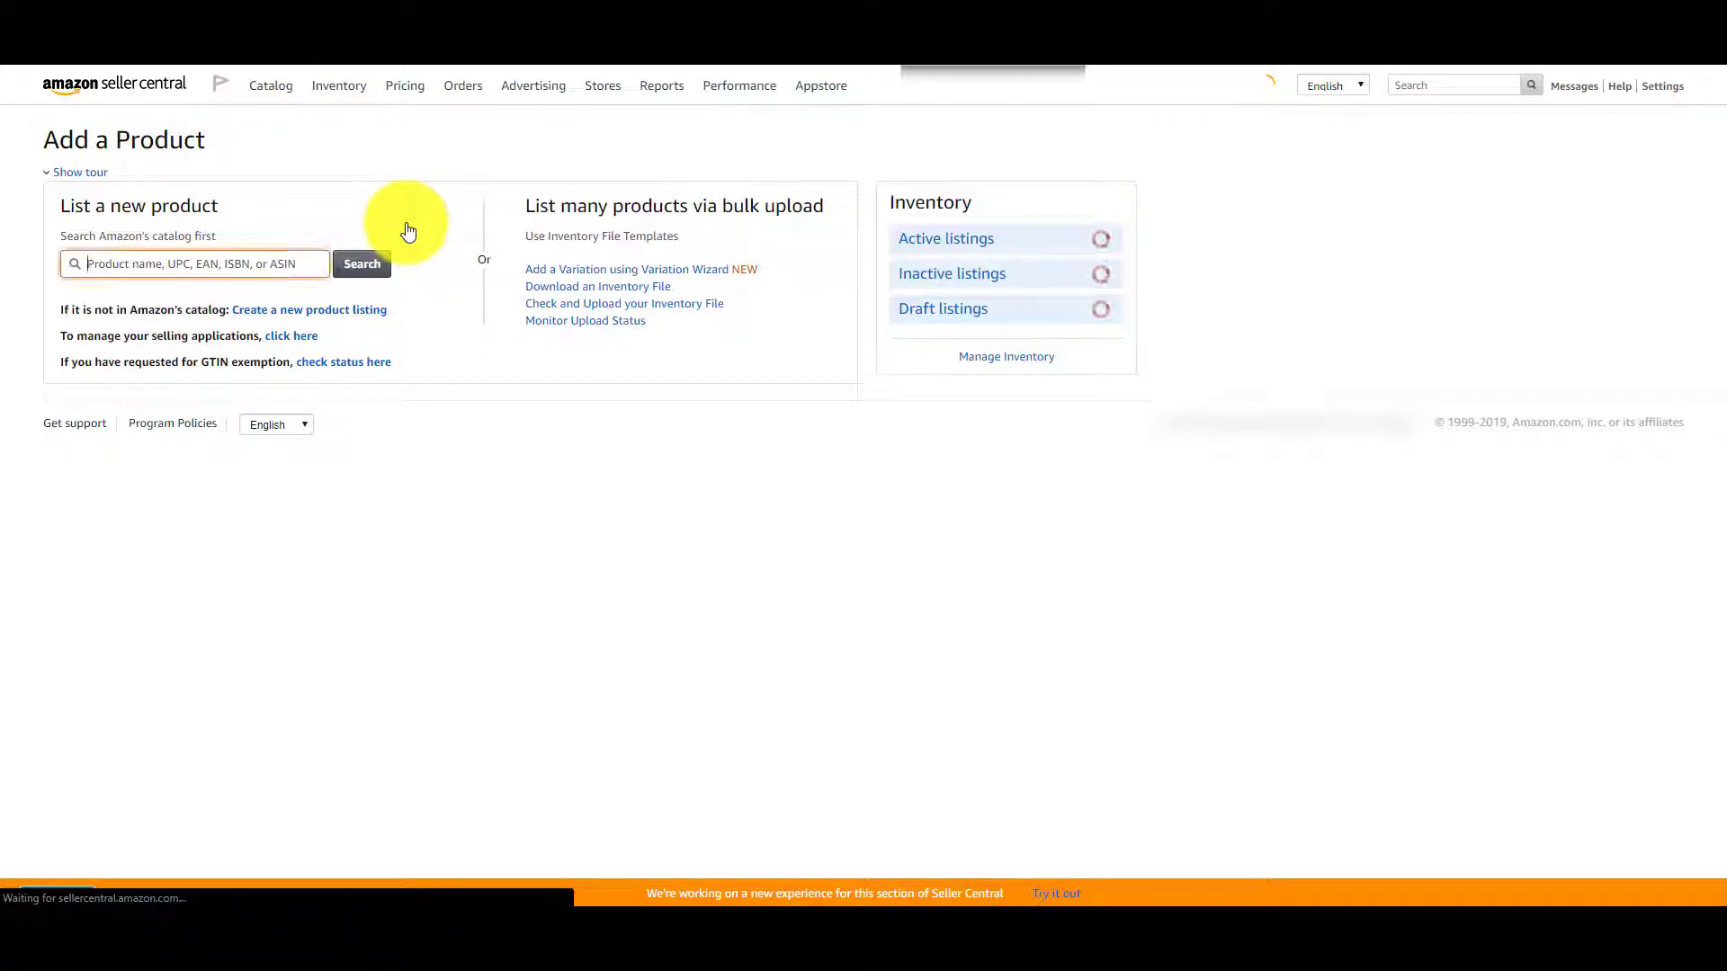
click(284, 258)
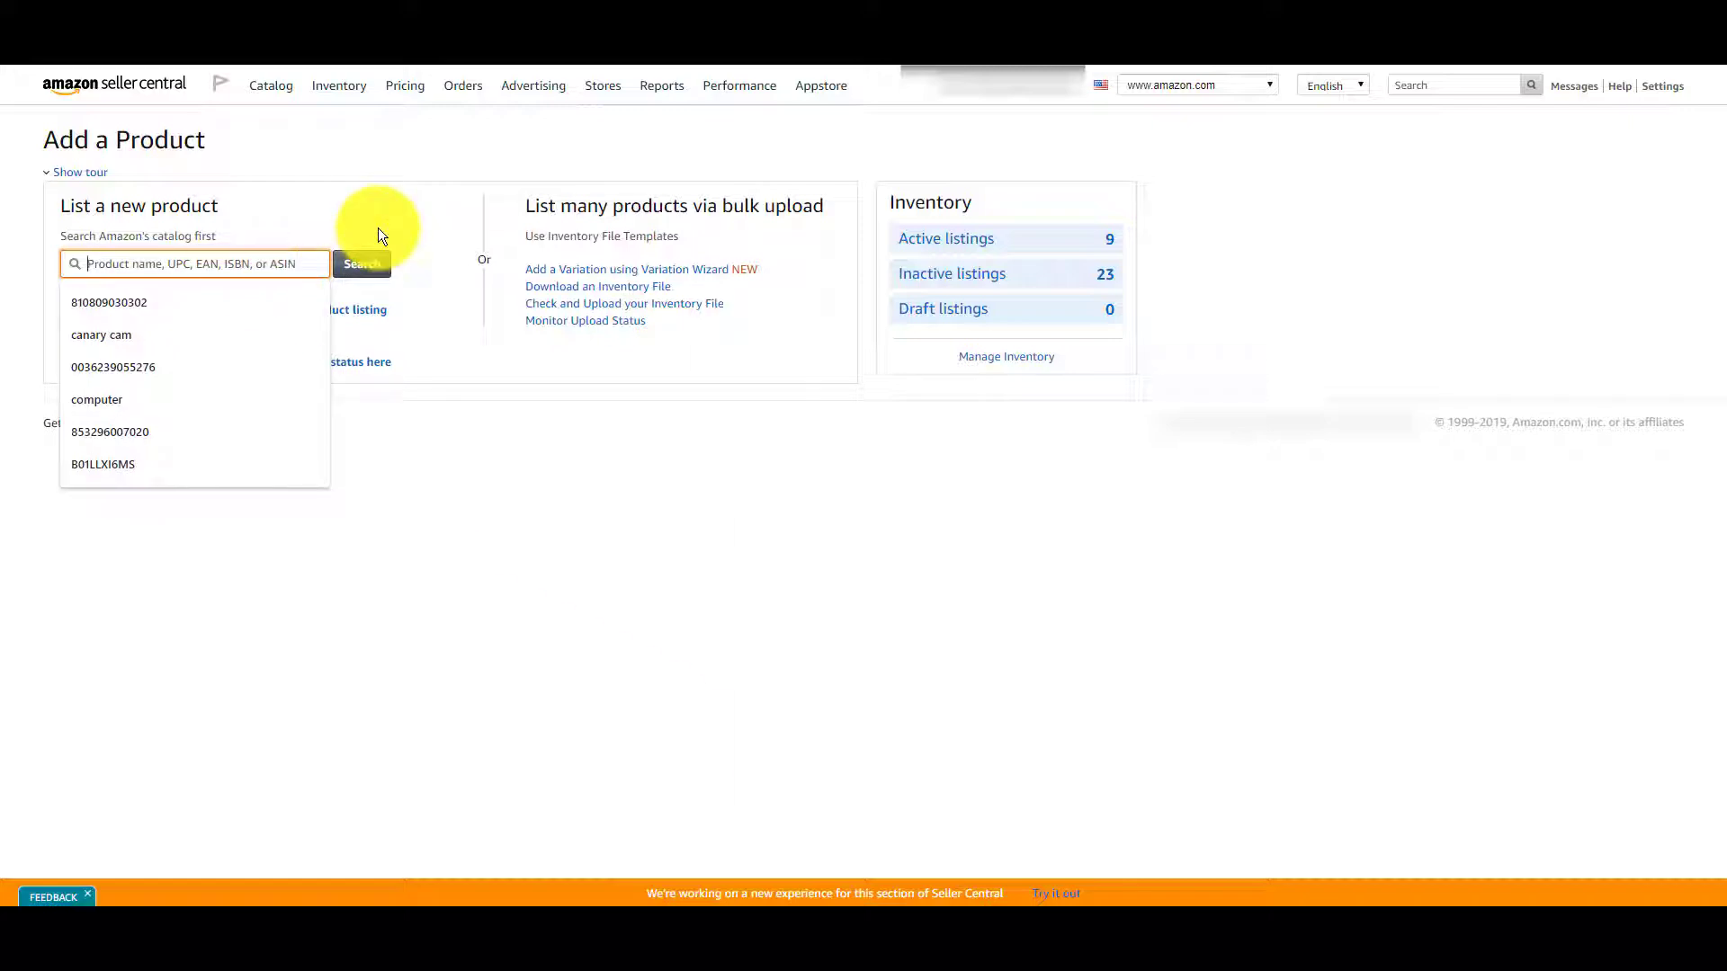
text(34177)
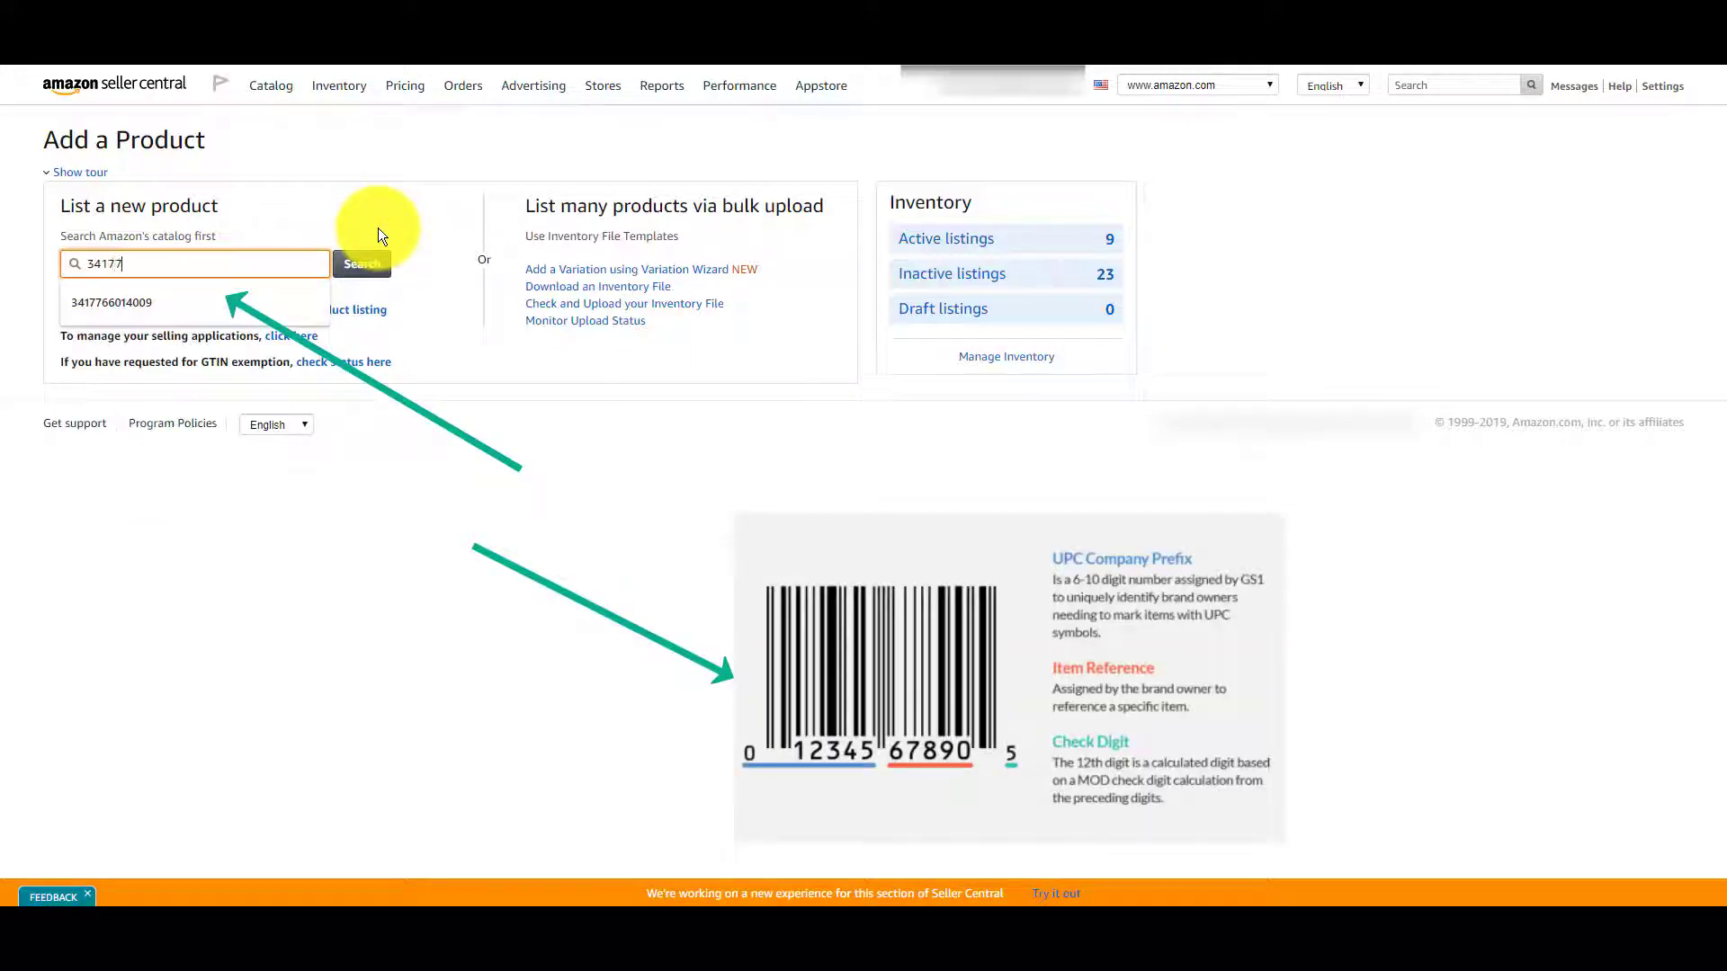
text(66014009)
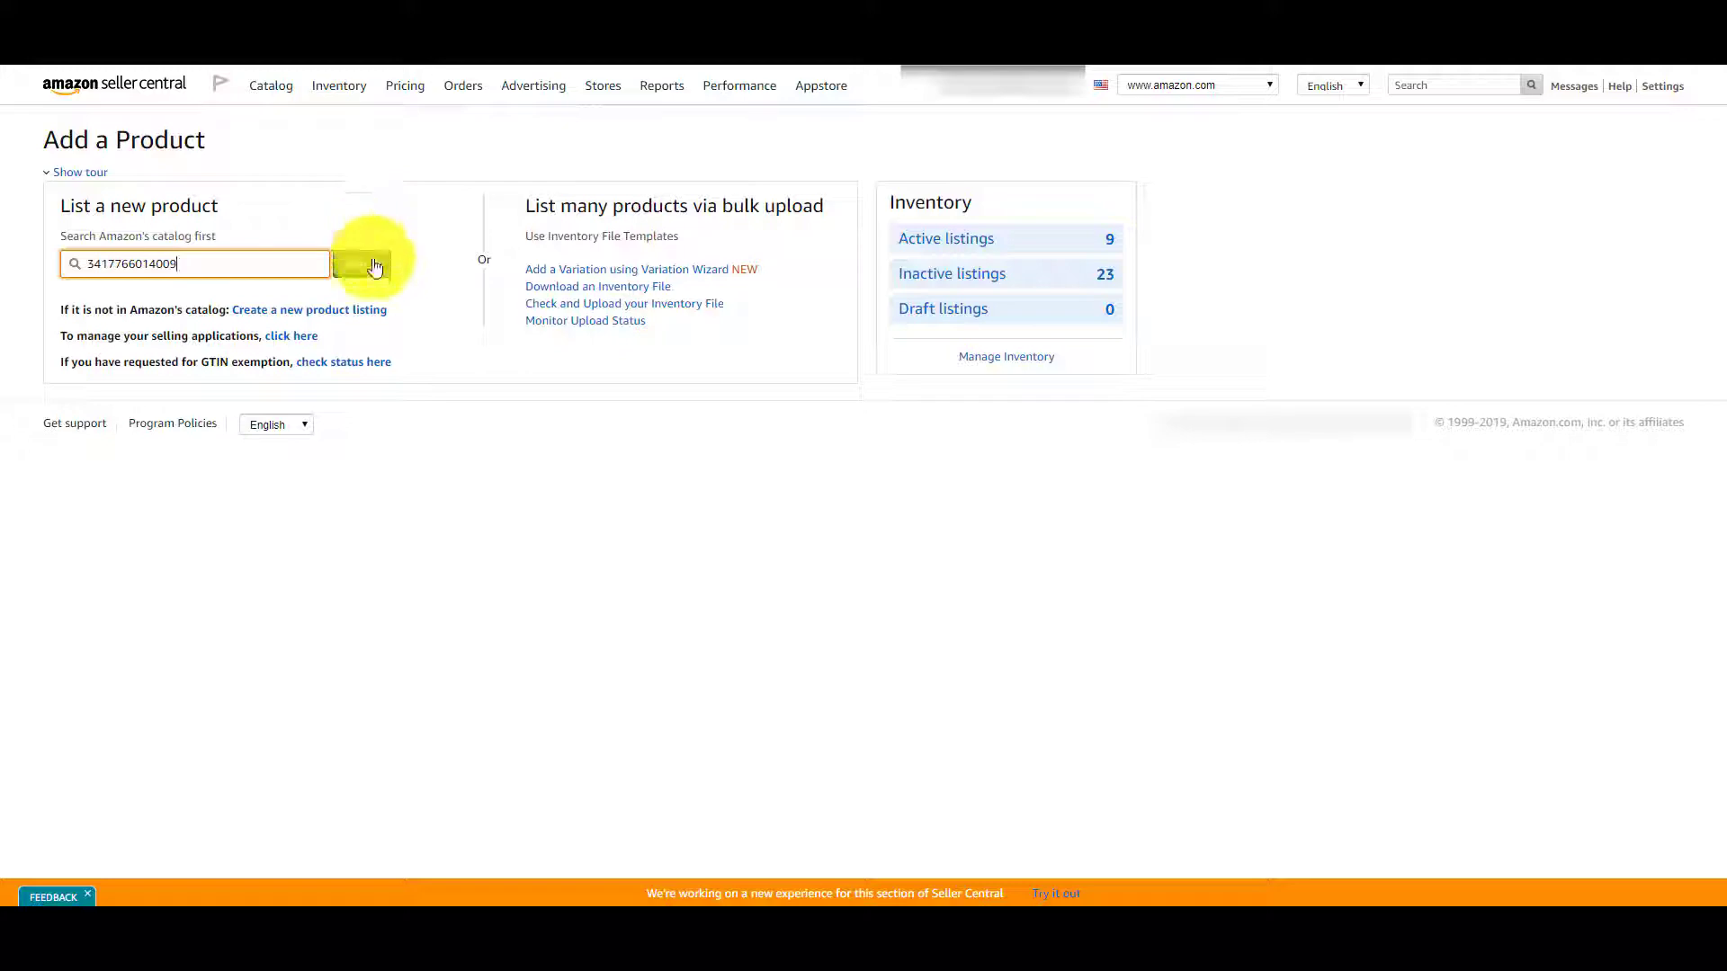
click(373, 265)
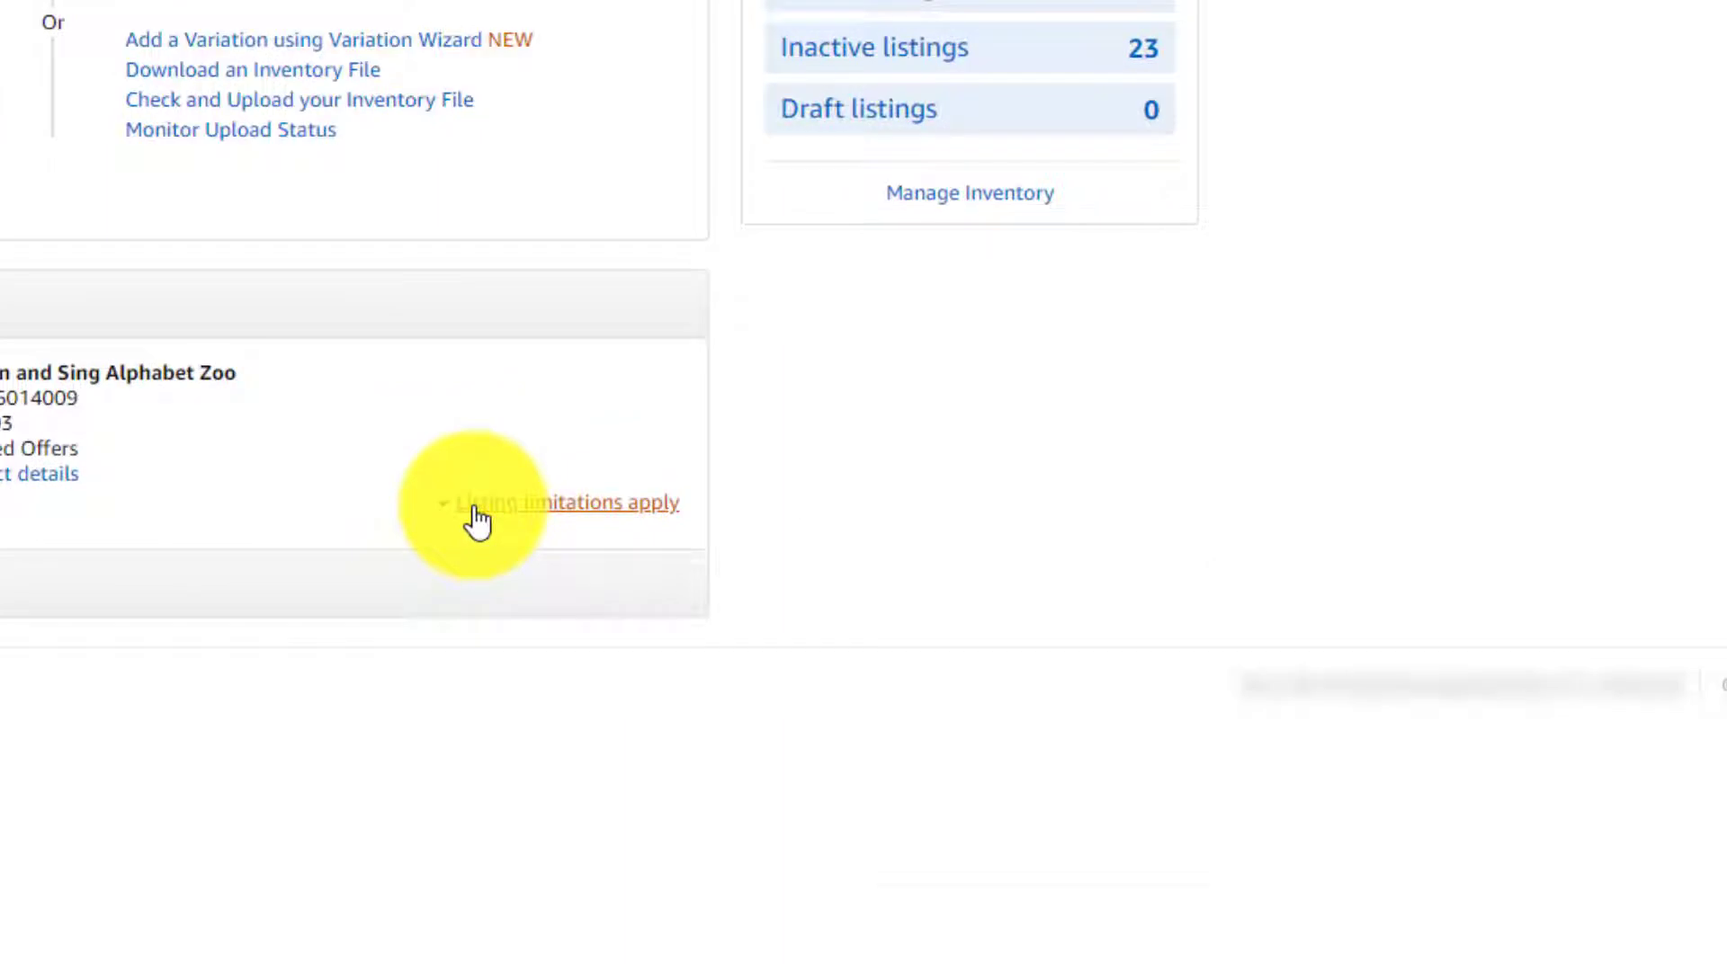
click(478, 520)
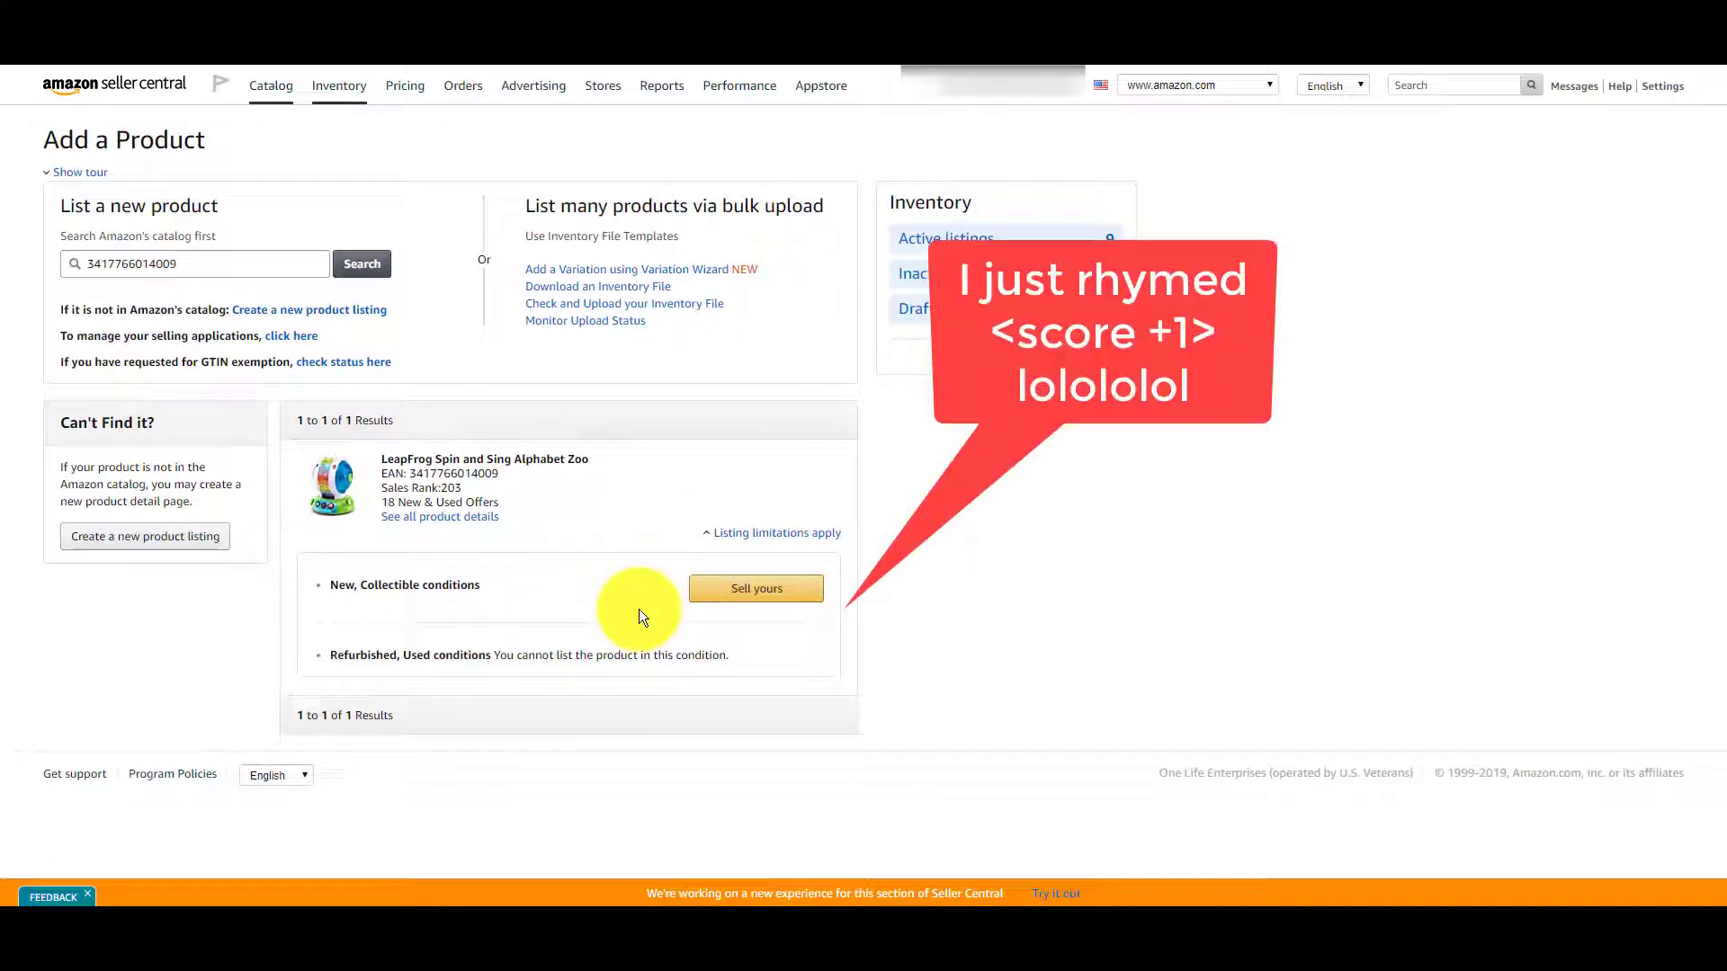
Start an offer for the LeapFrog toy with SKU TAR-Aug28-$2.50-1 and condition New.
click(735, 598)
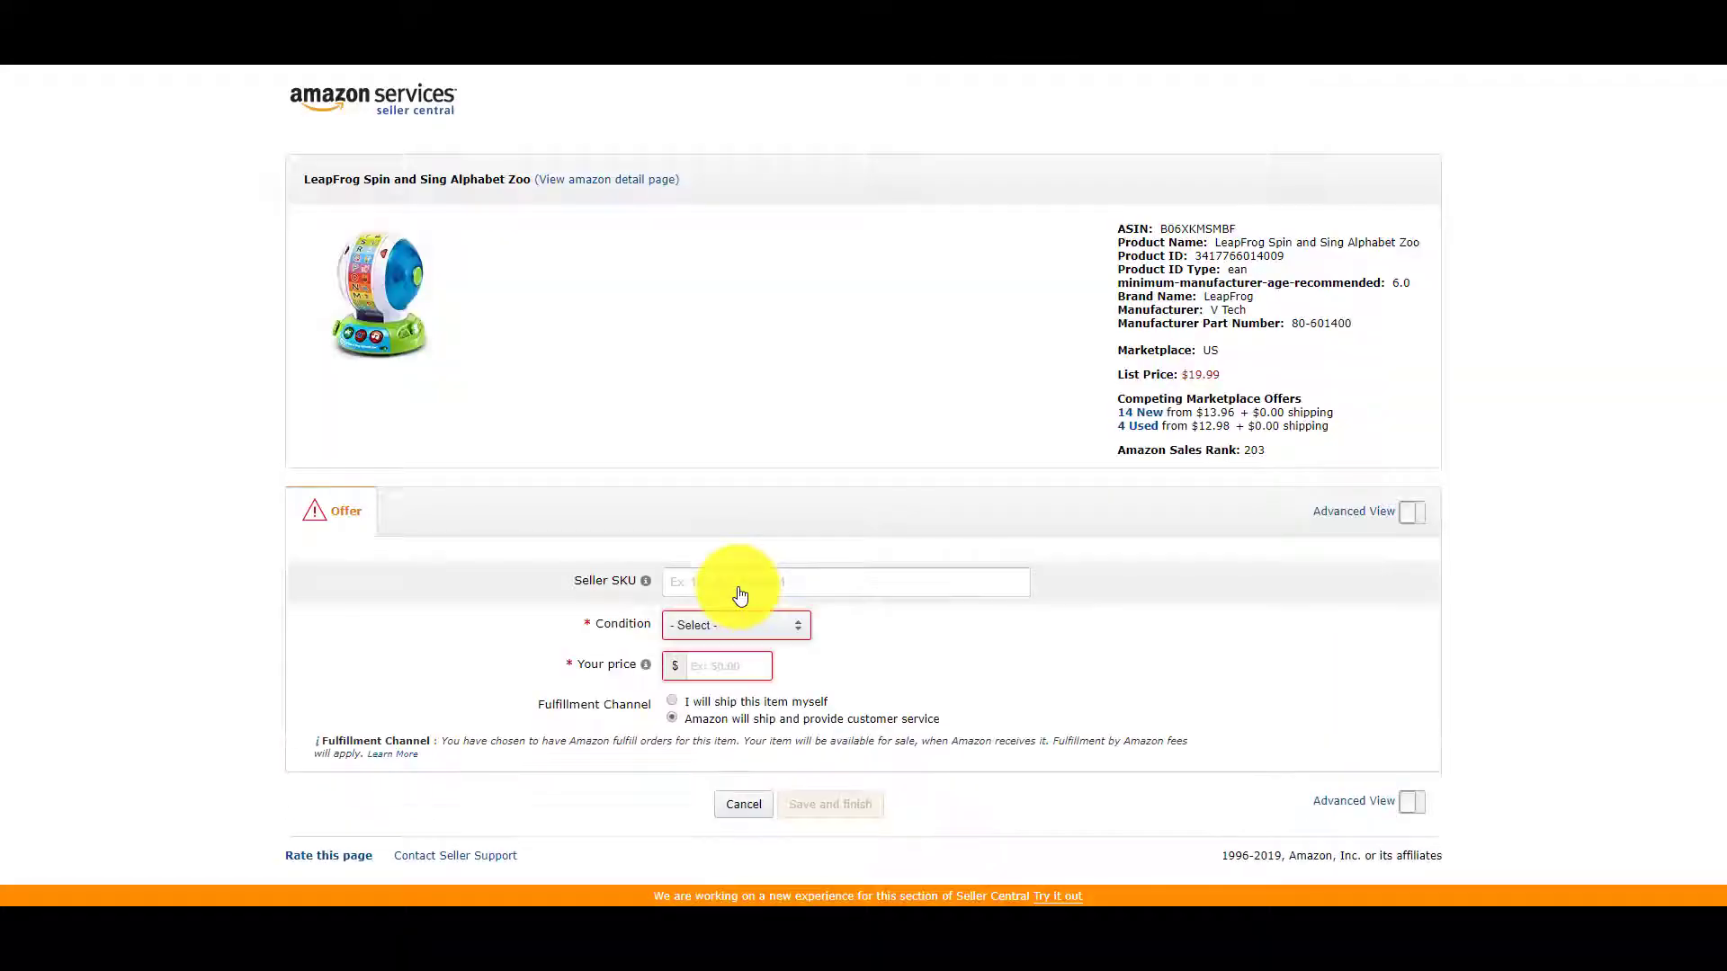
click(791, 580)
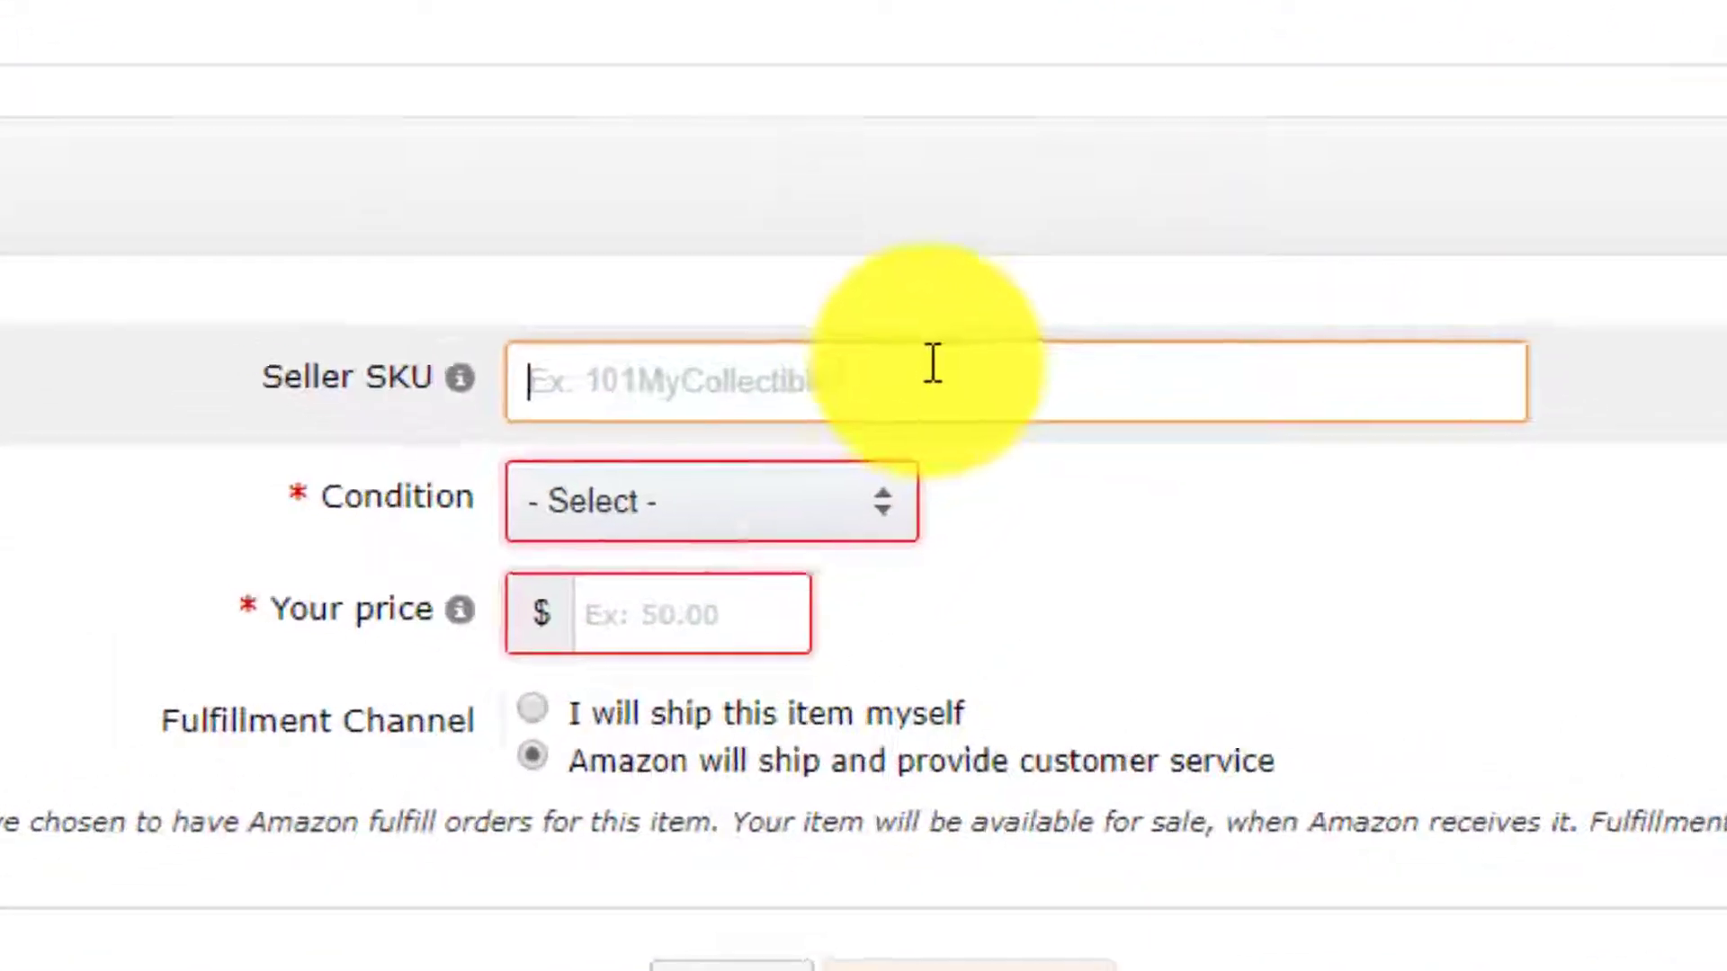
text(TAR)
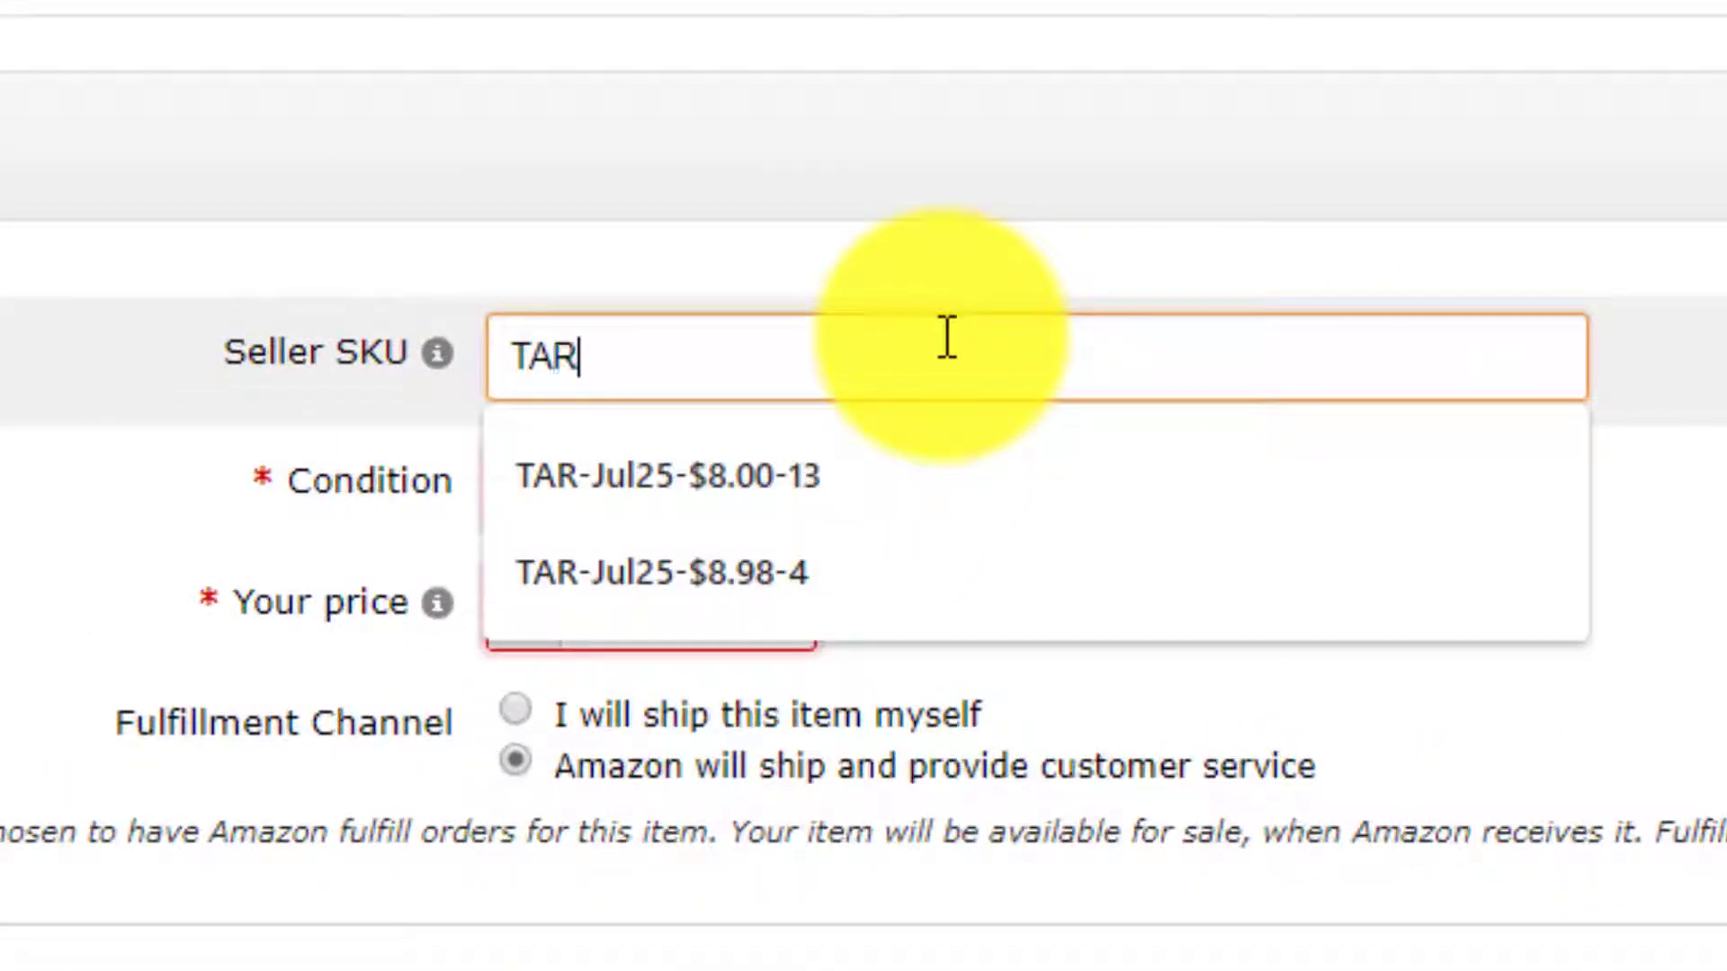
text(-AUG28)
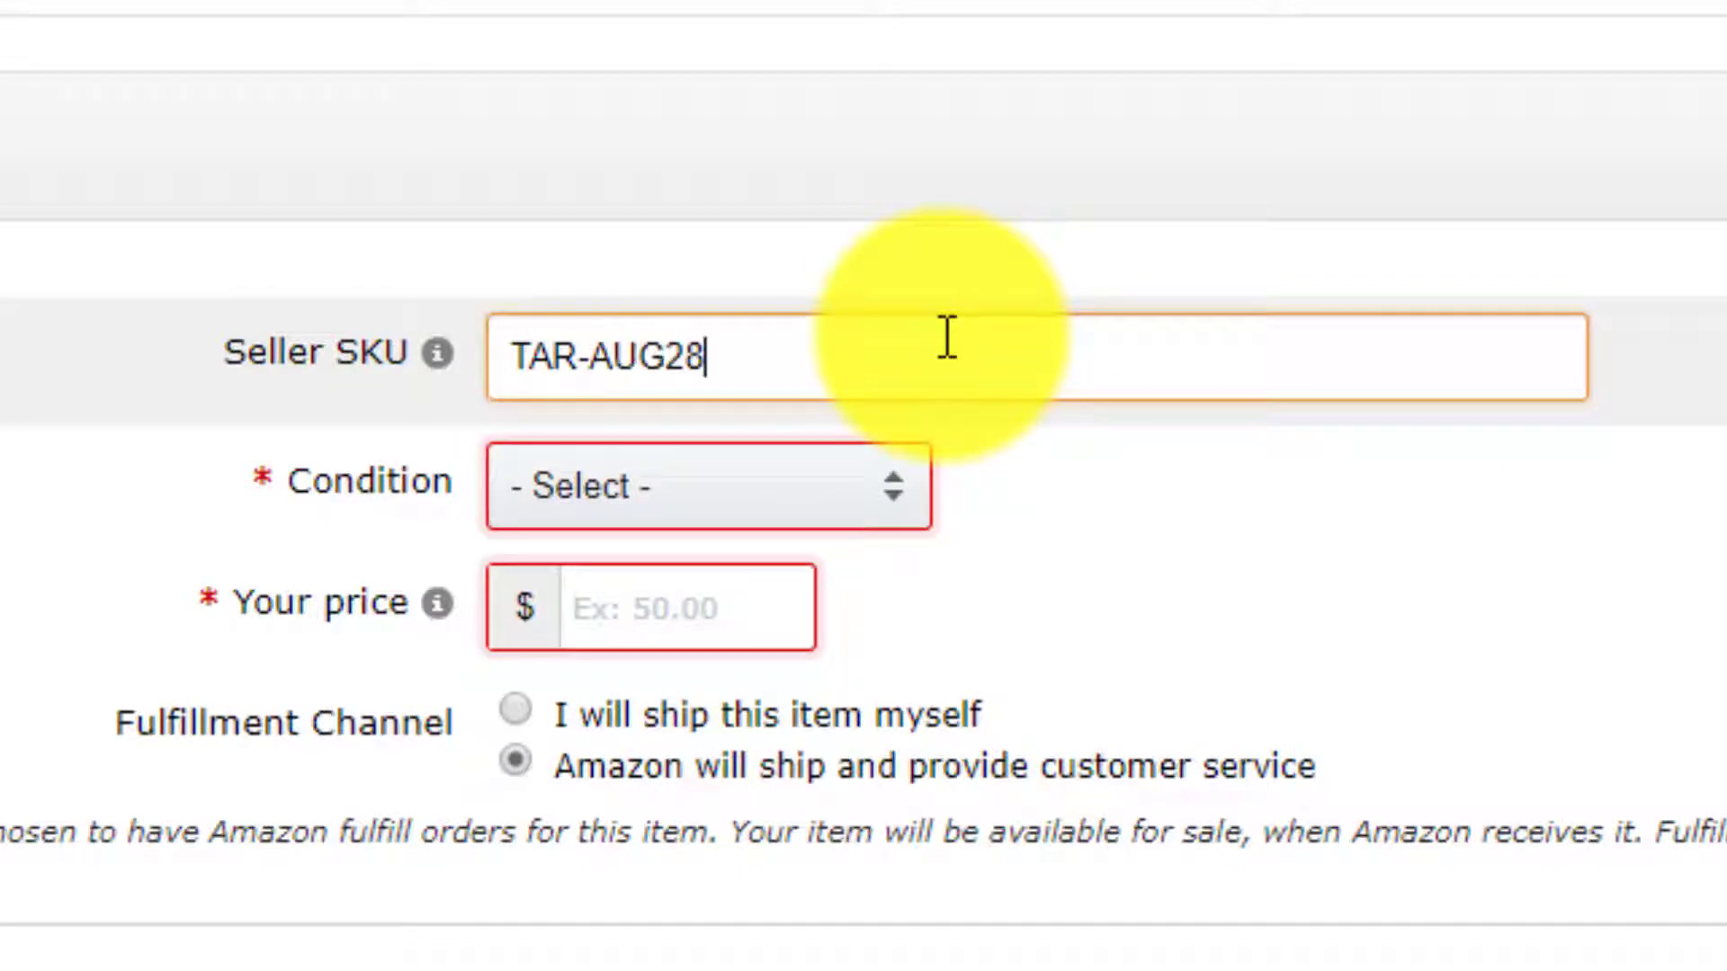
key(BackSpace)
key(BackSpace)
key(BackSpace)
key(BackSpace)
text(ug28-)
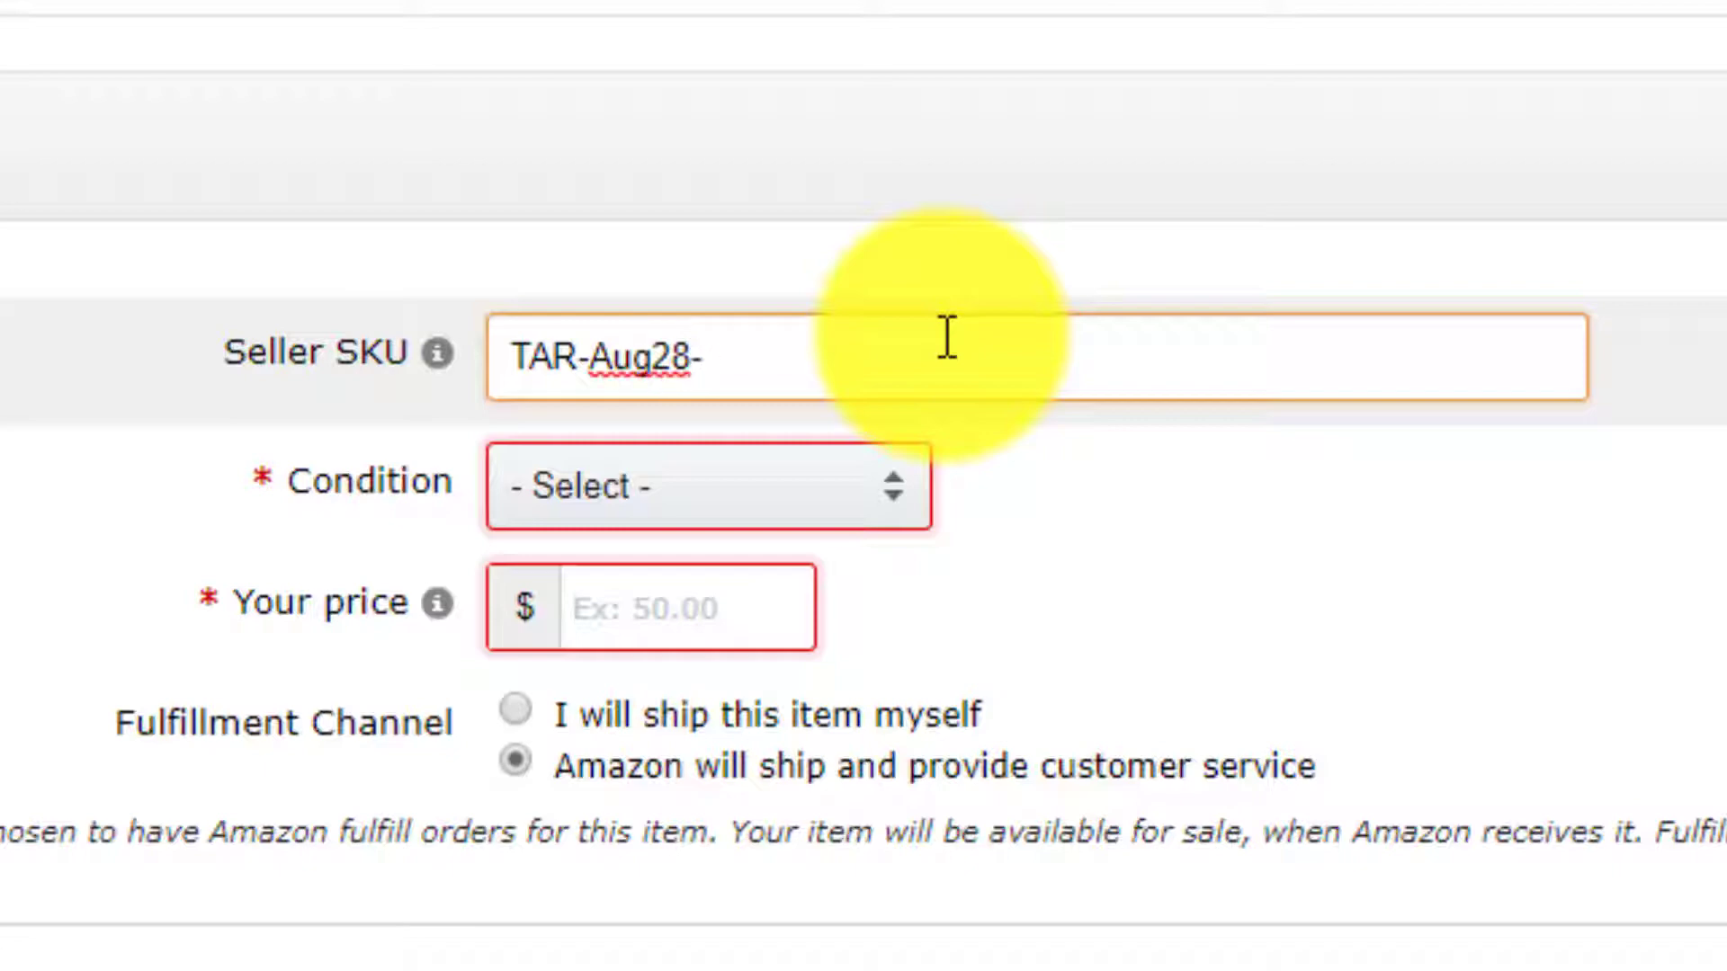
text($2.50)
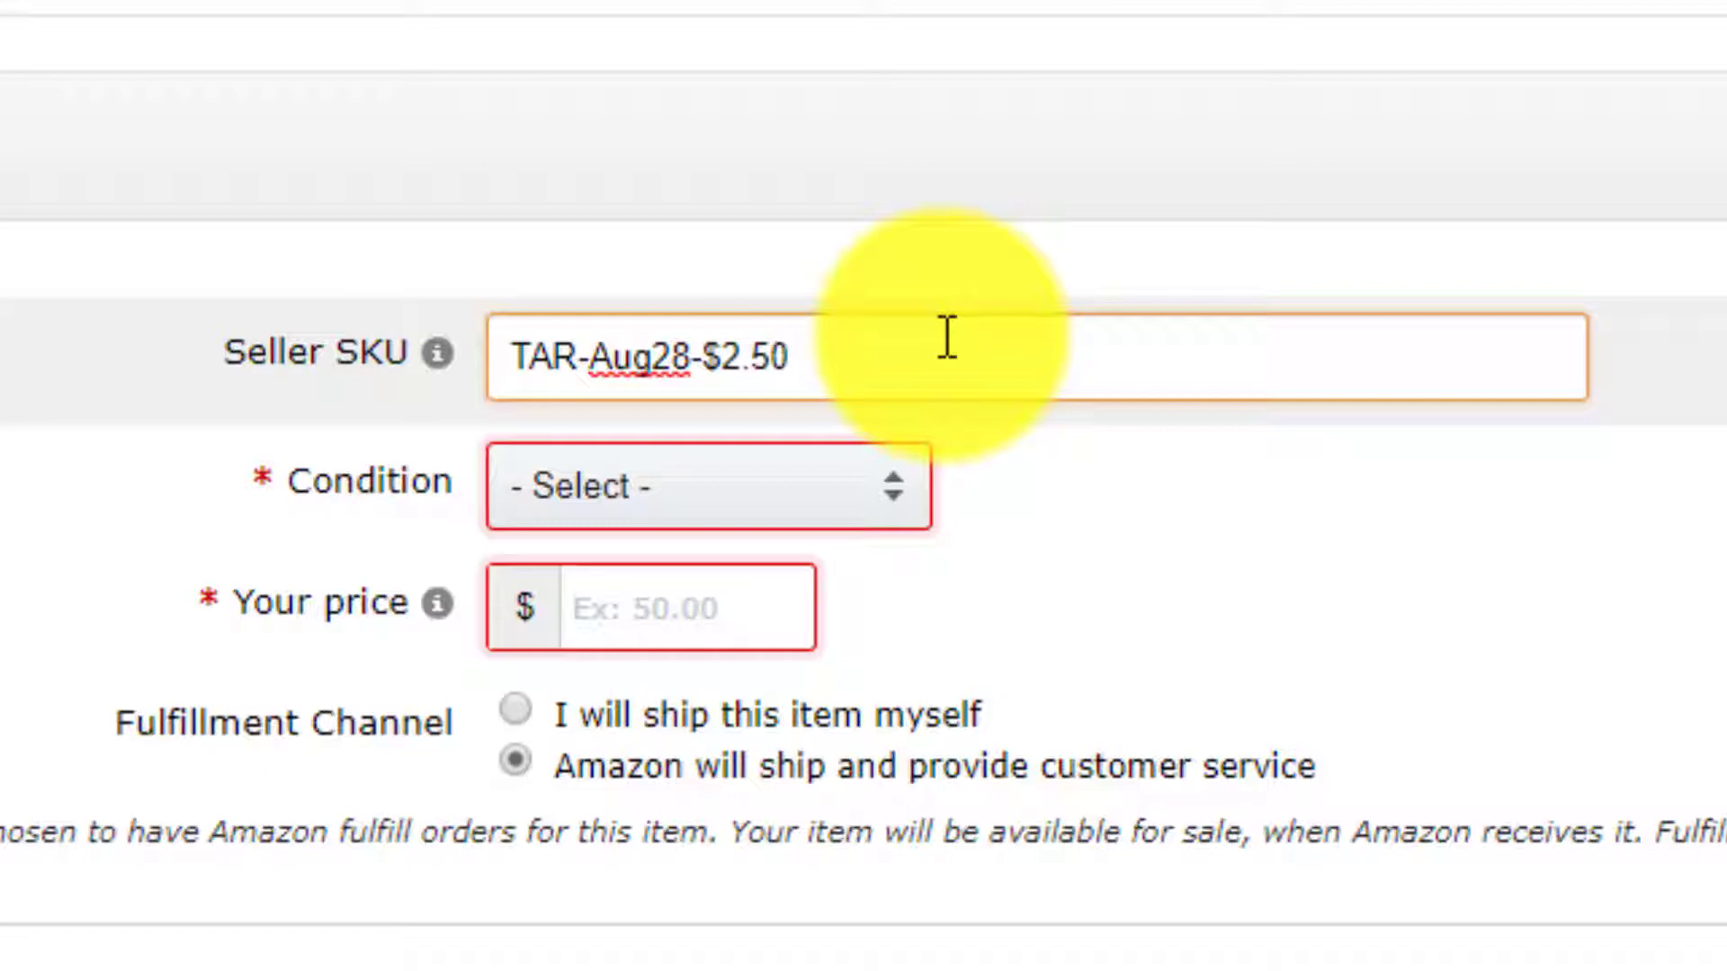
text(-1)
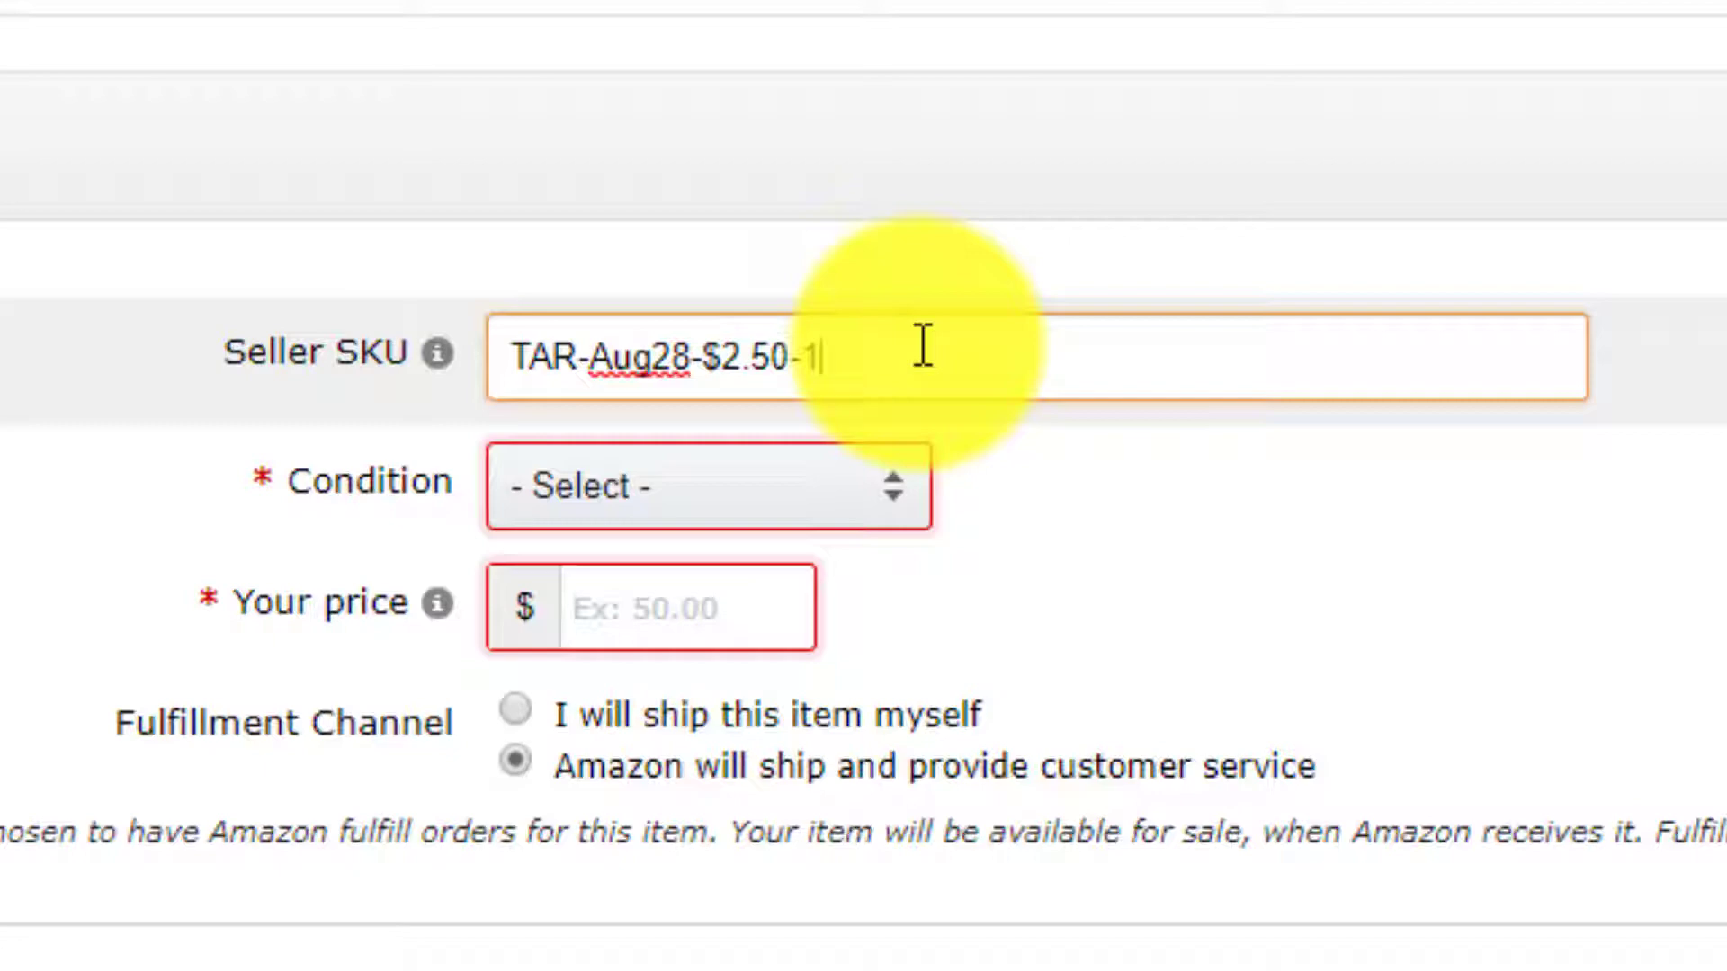
click(758, 508)
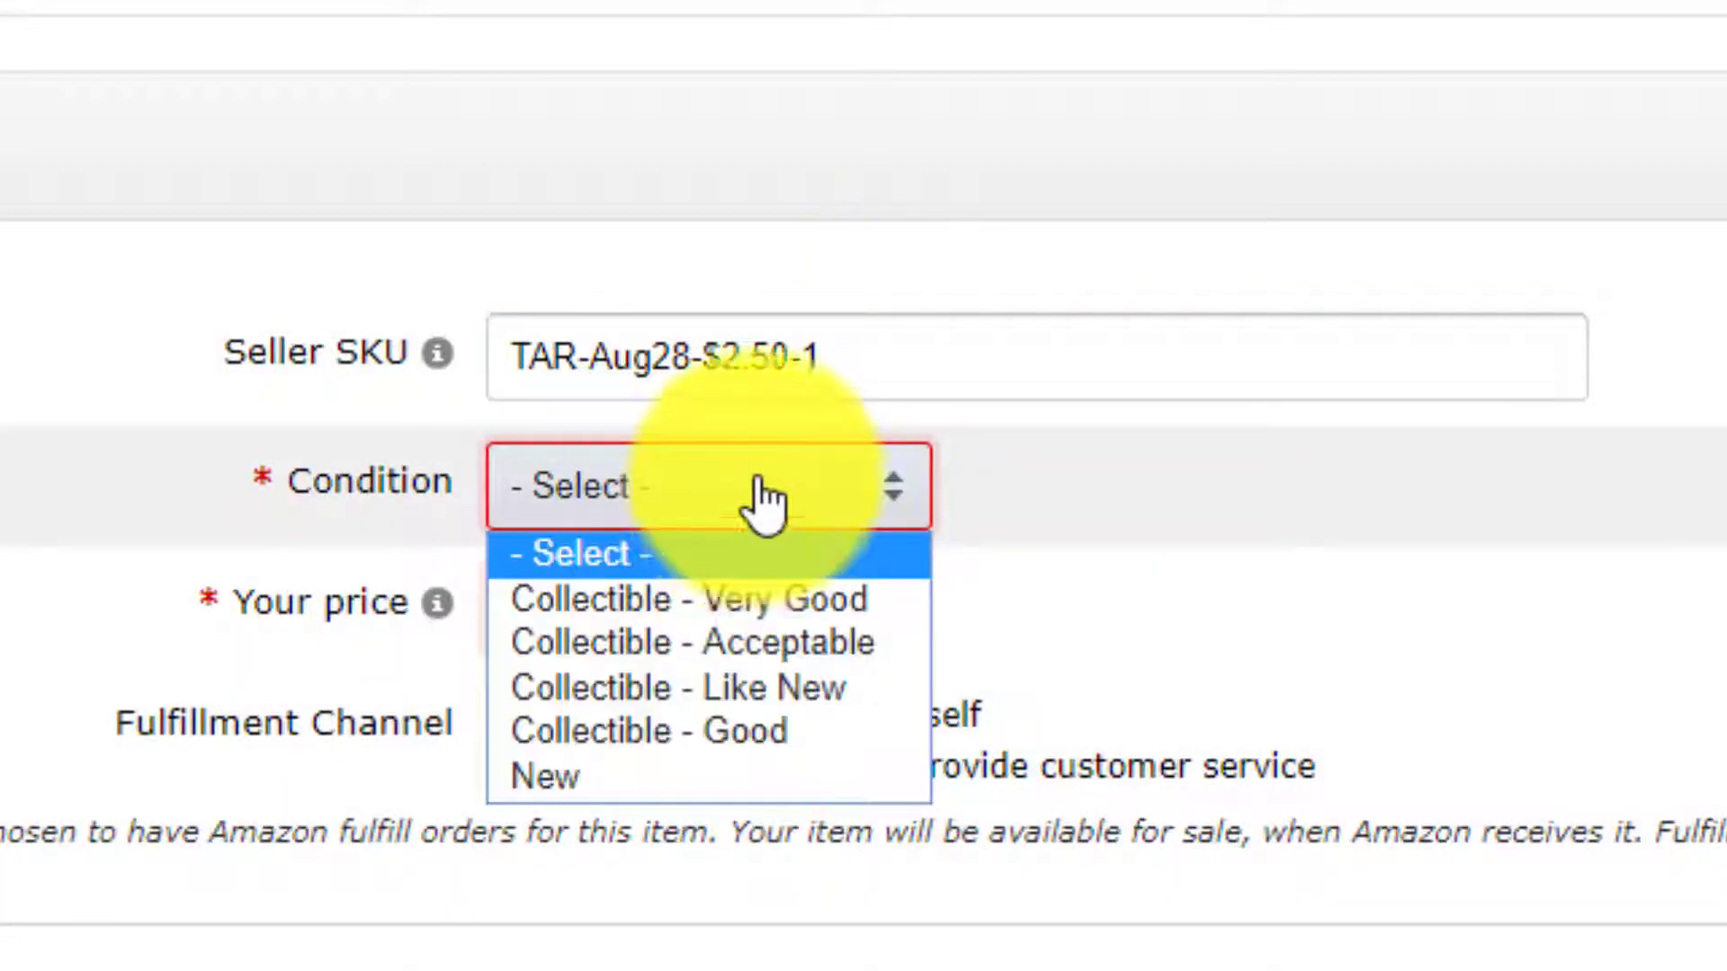
click(834, 791)
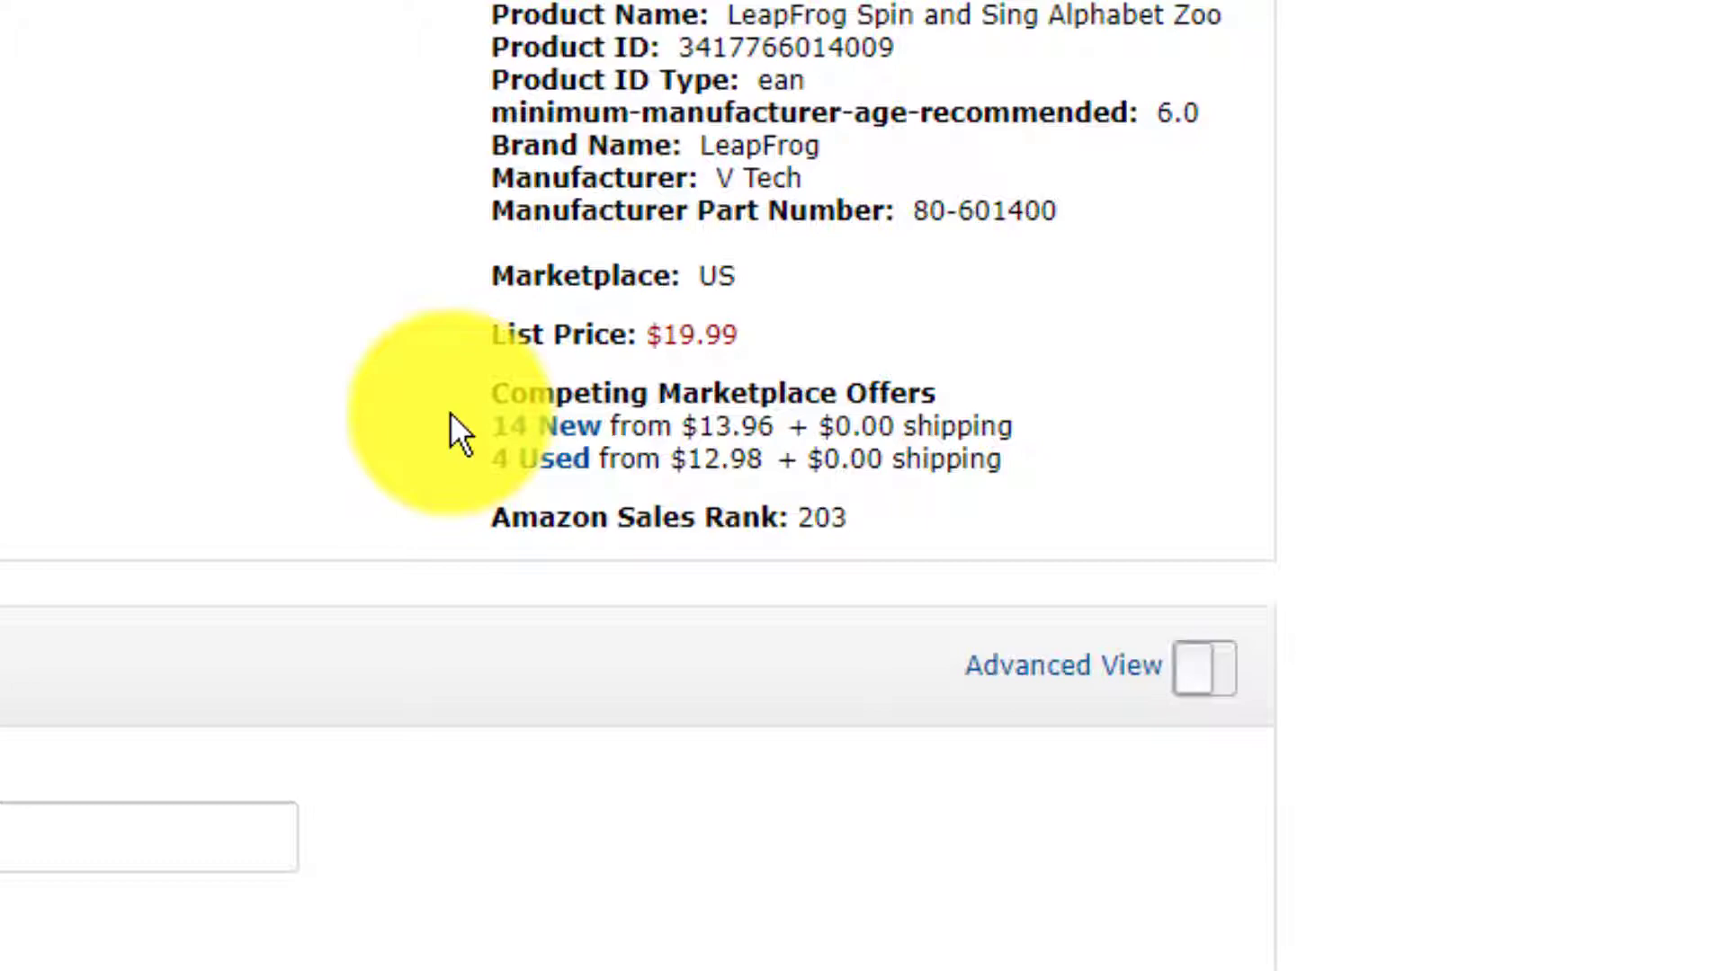
Review the competing New offers on Amazon, toggling the Prime filter off and back on.
click(542, 438)
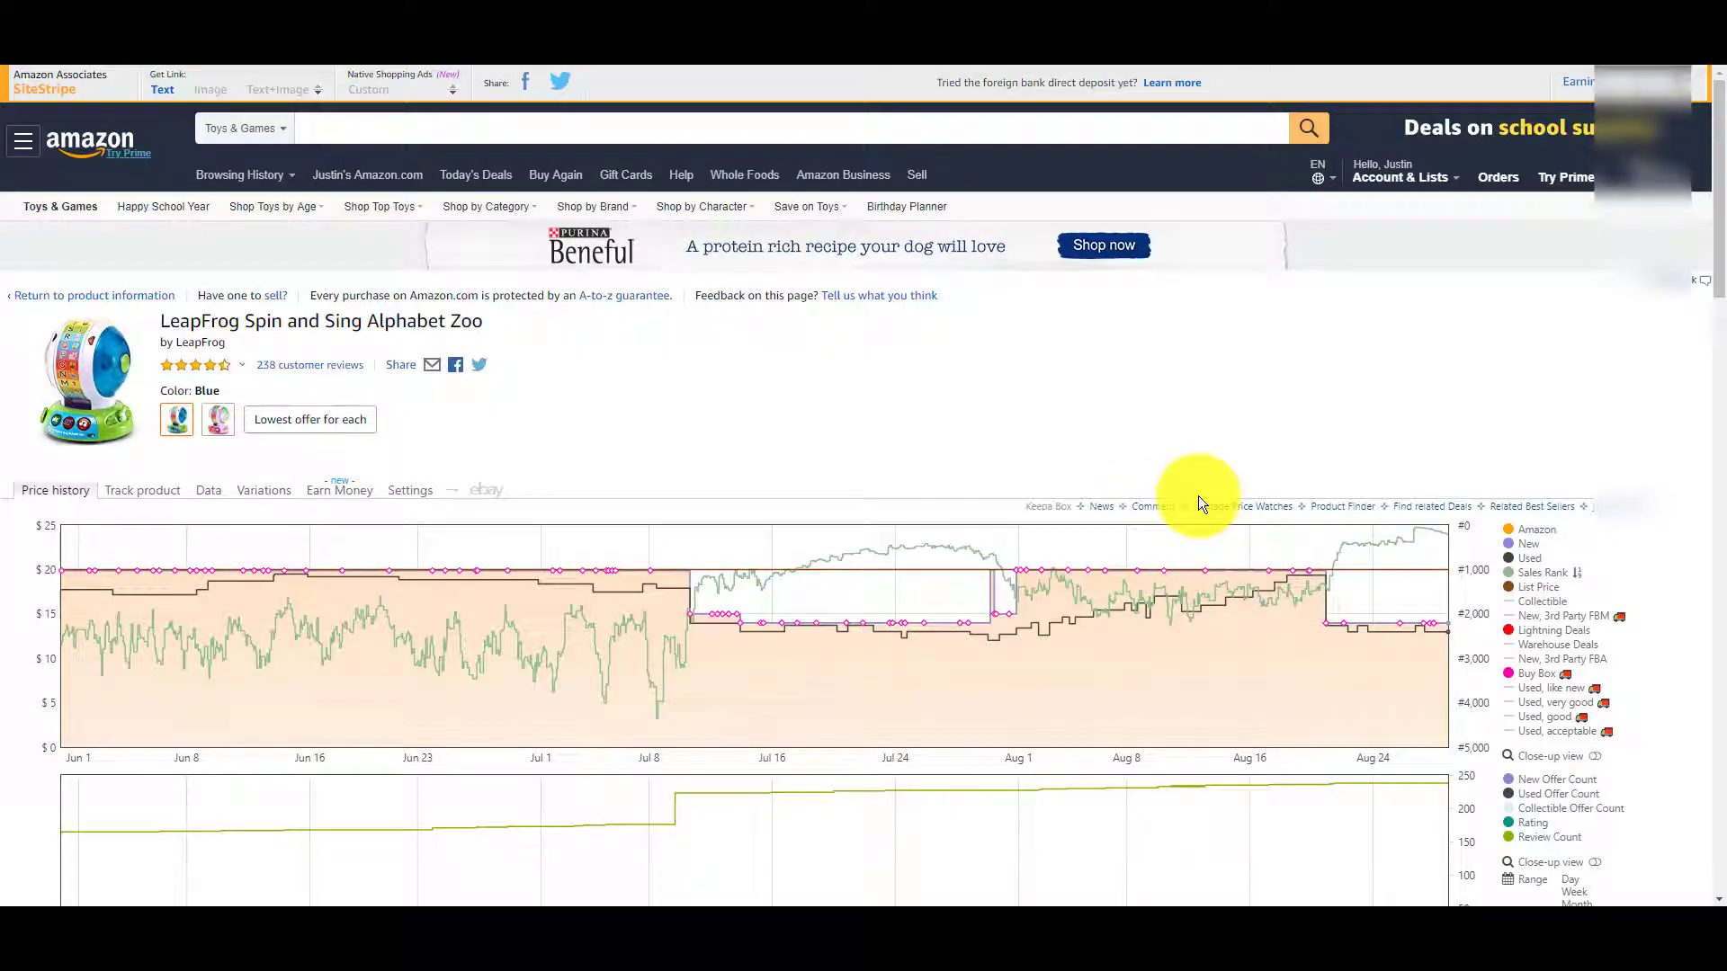
scroll(1473, 437, down, 5)
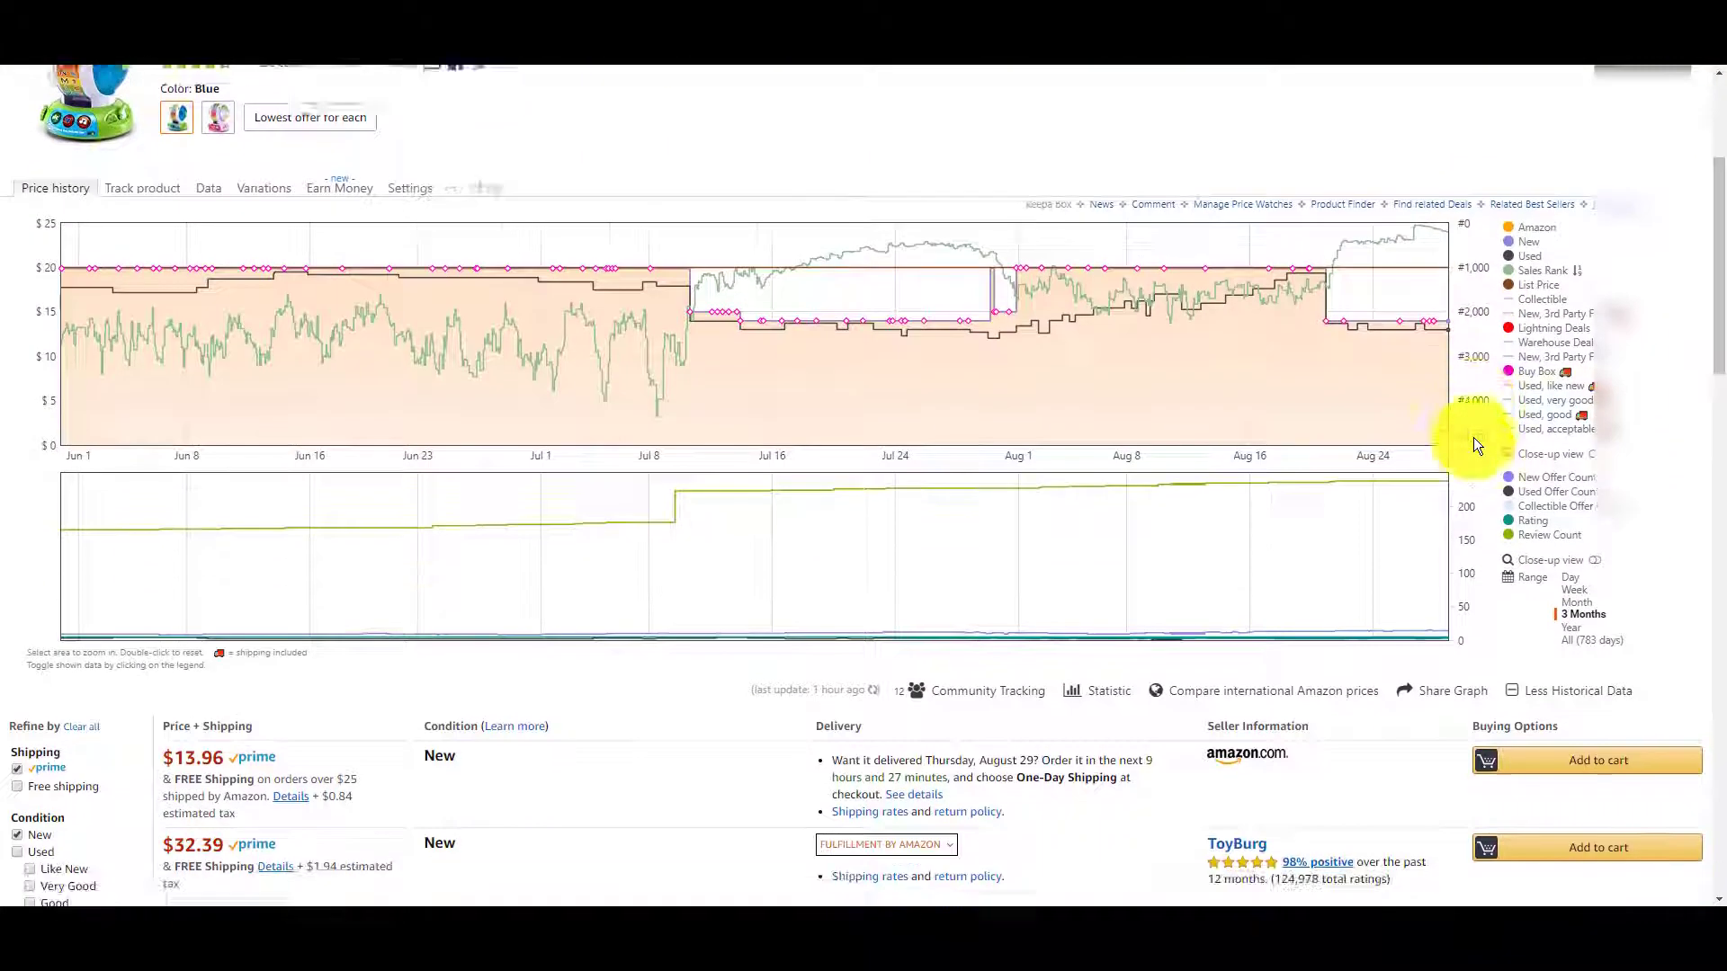
scroll(1473, 437, down, 3)
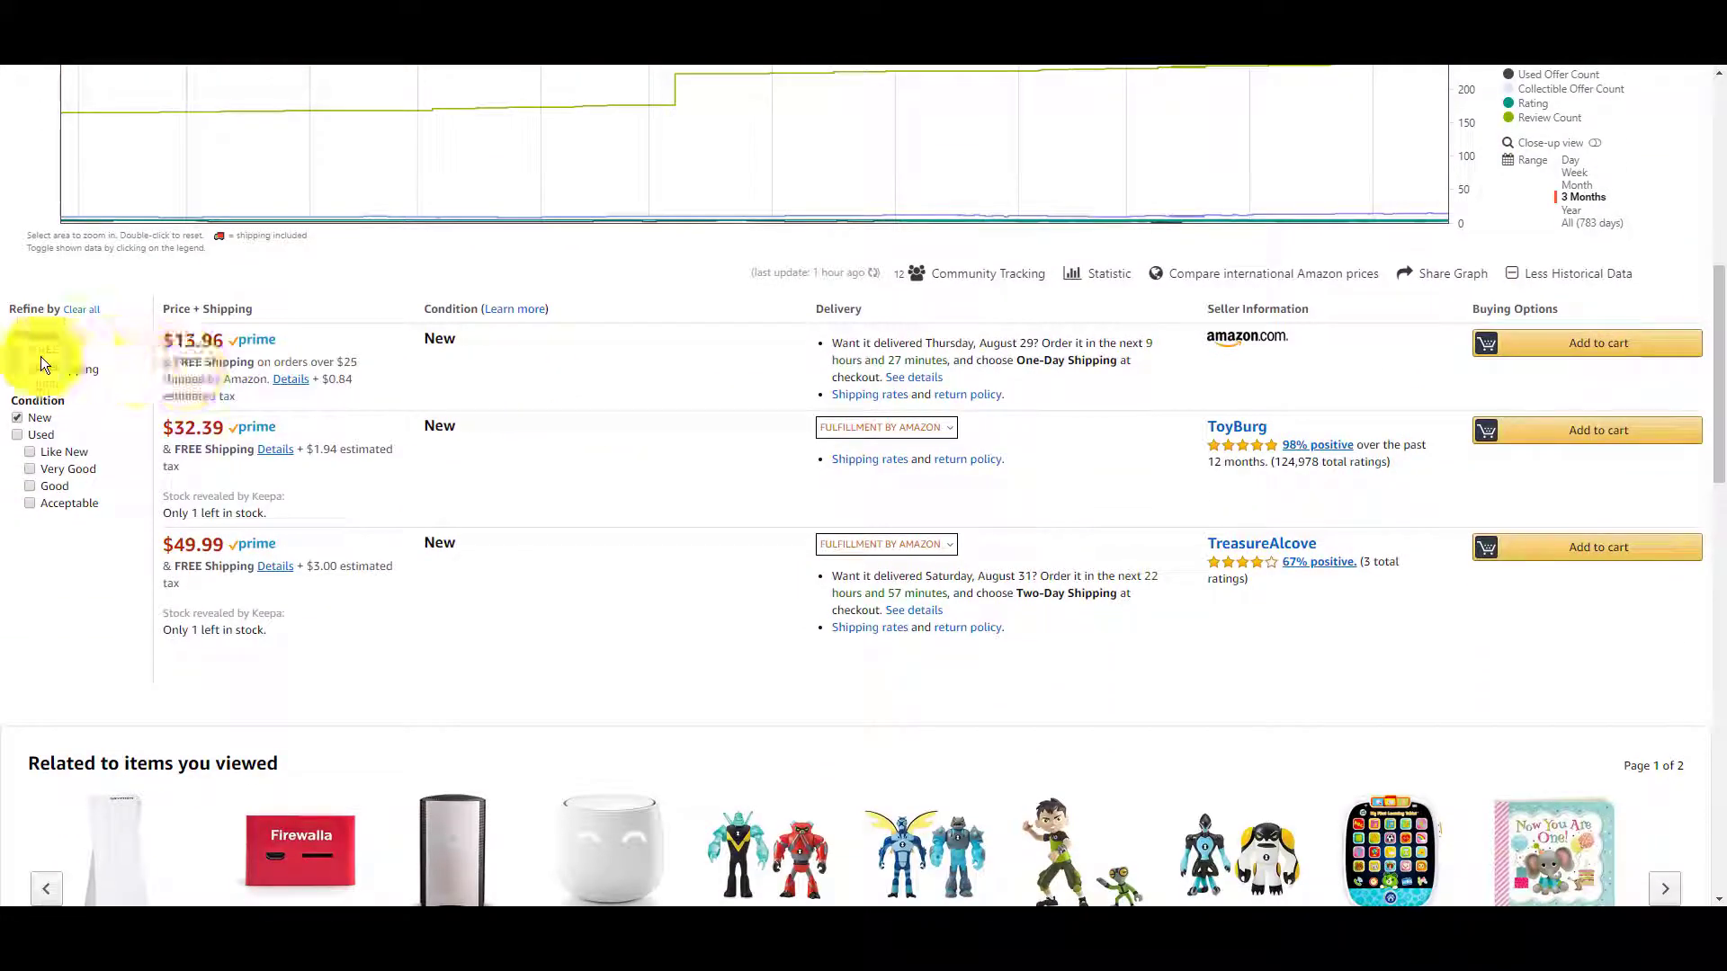
click(47, 353)
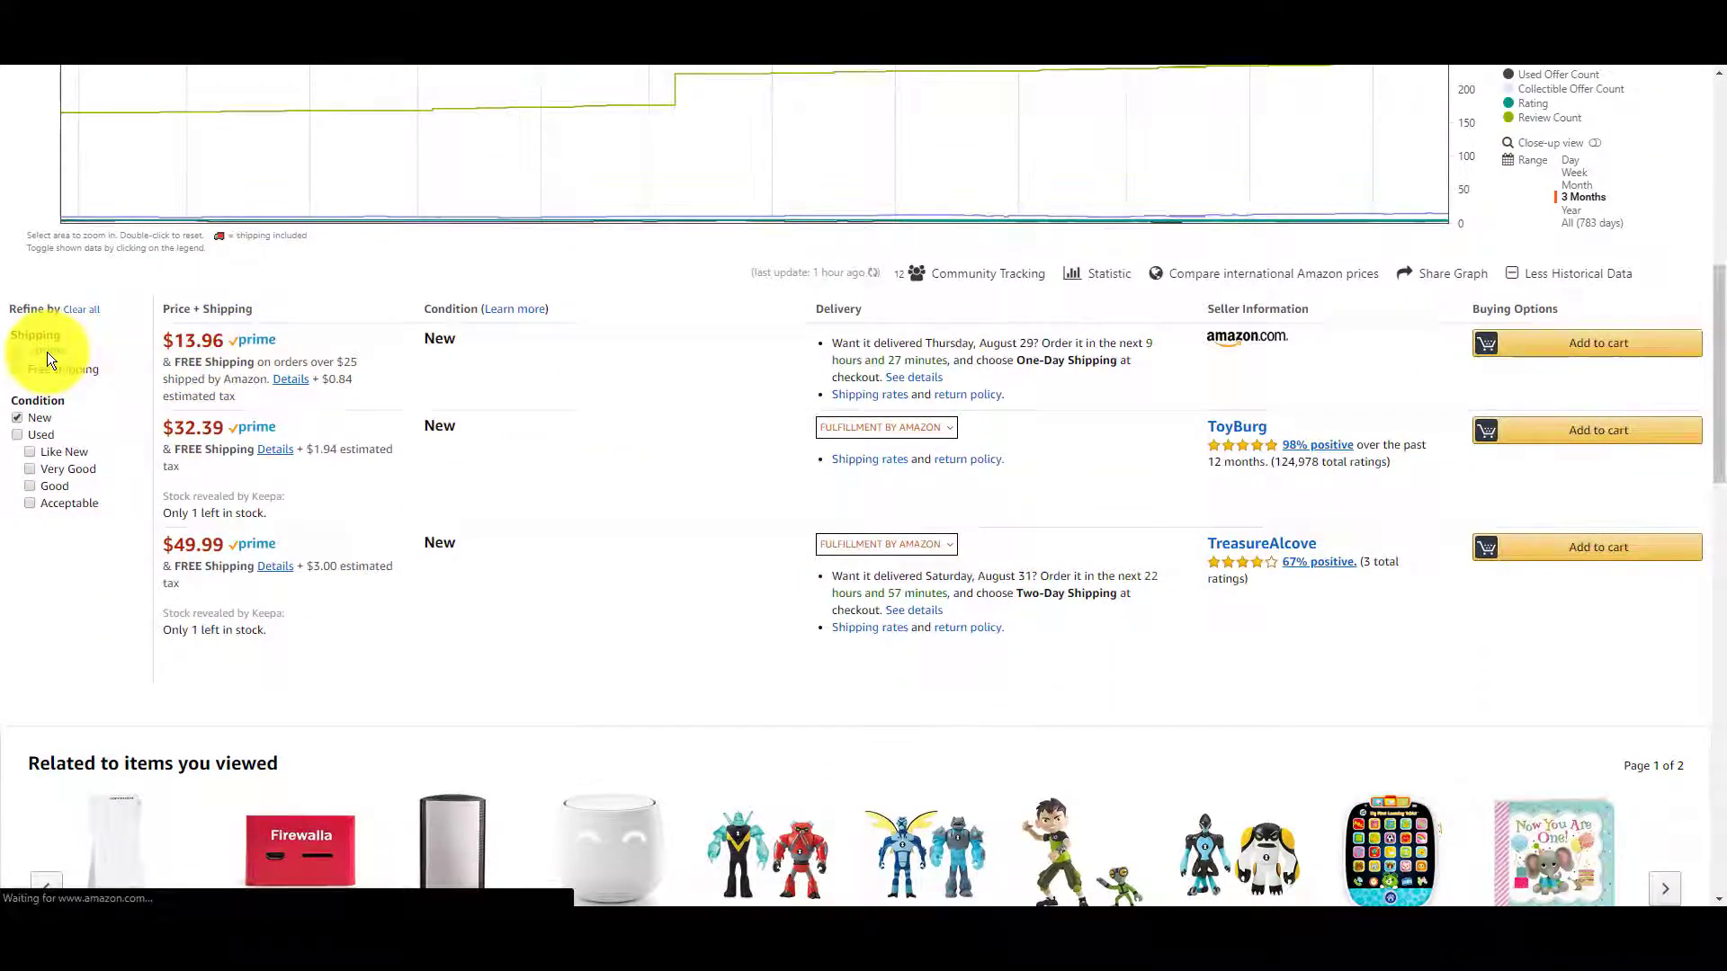
scroll(133, 759, down, 4)
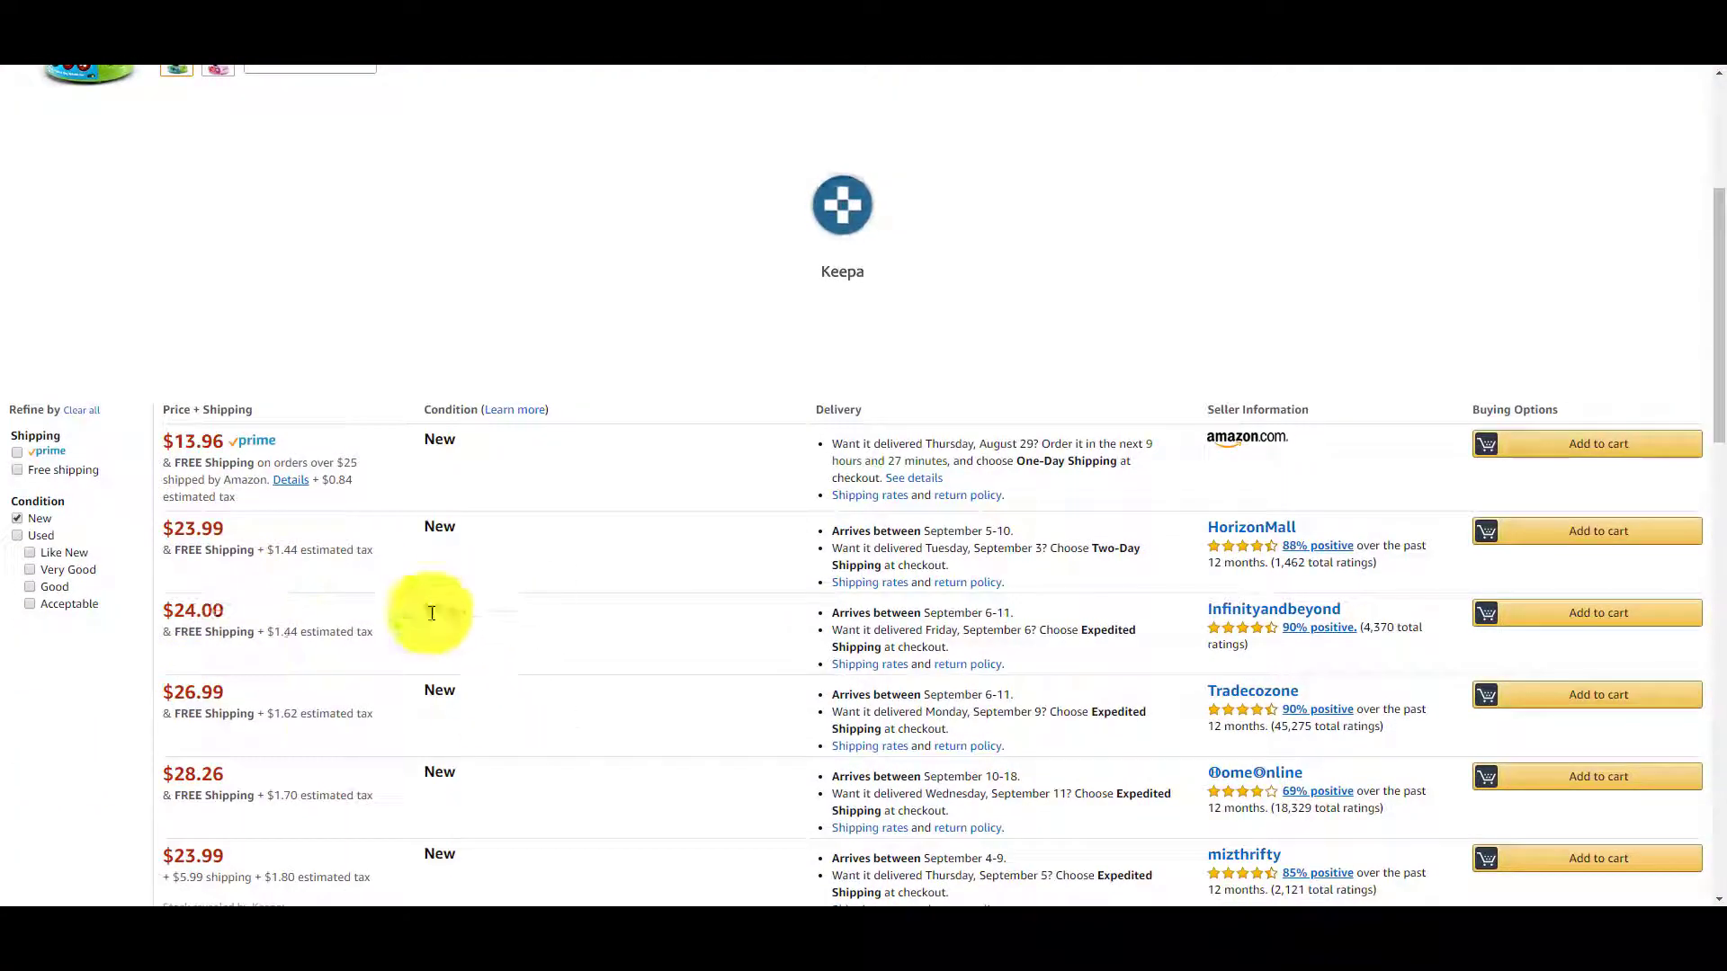
scroll(401, 807, down, 1)
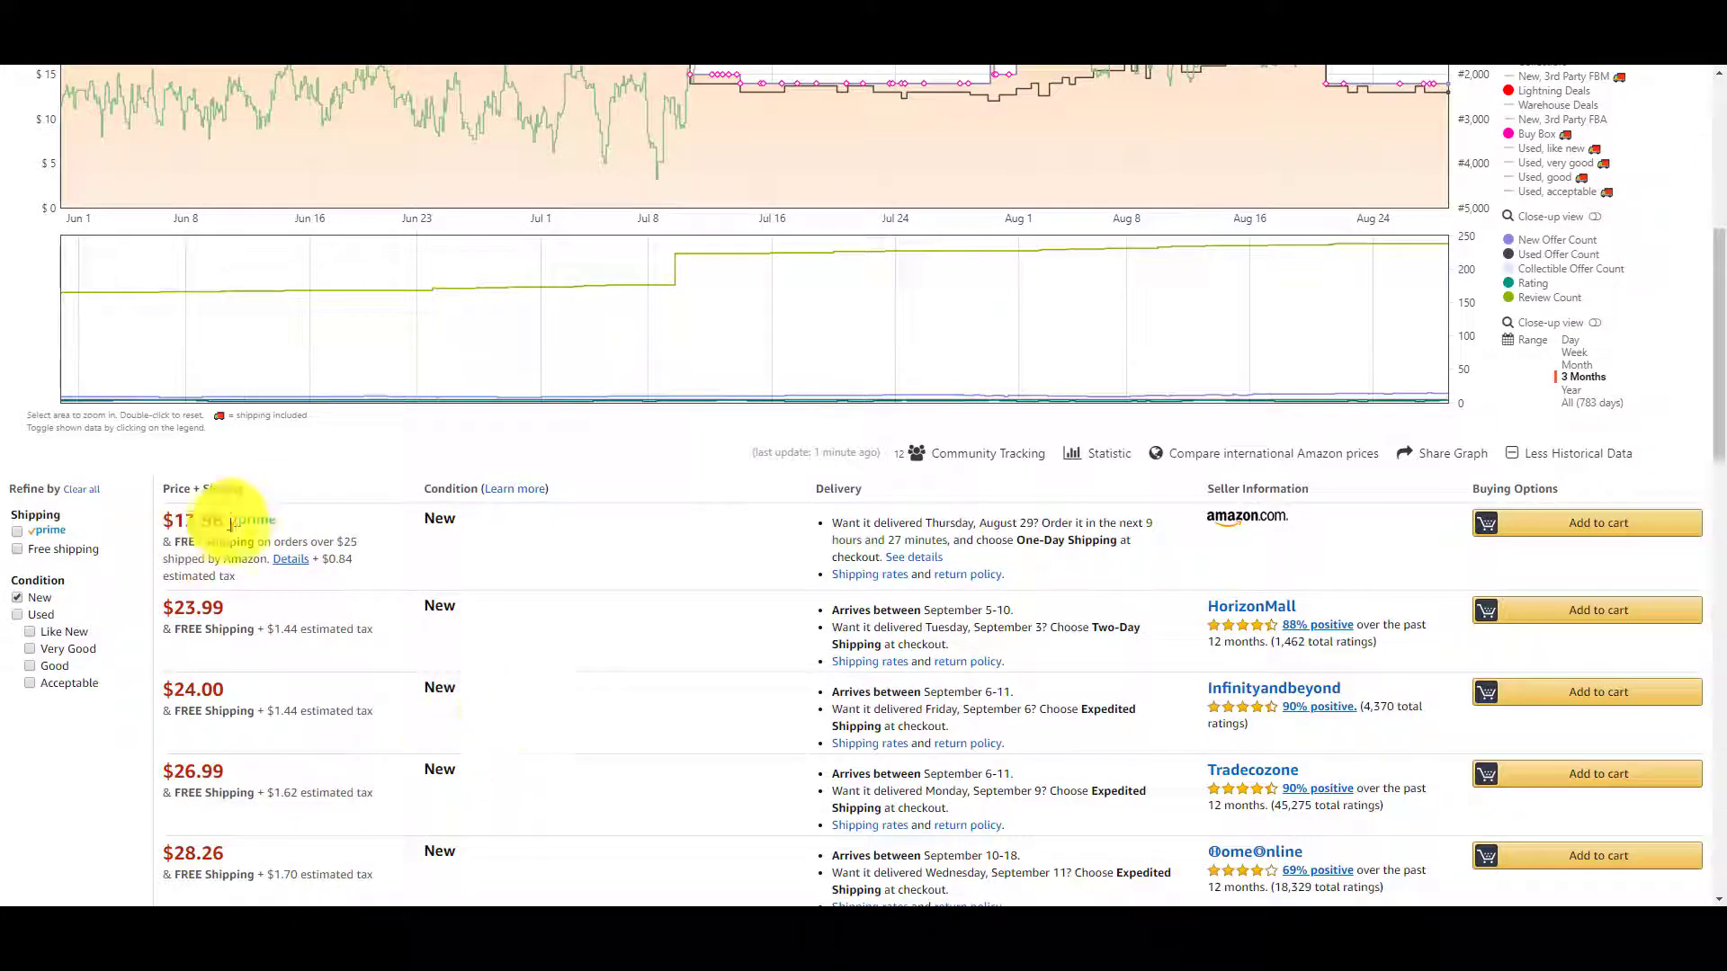
click(56, 531)
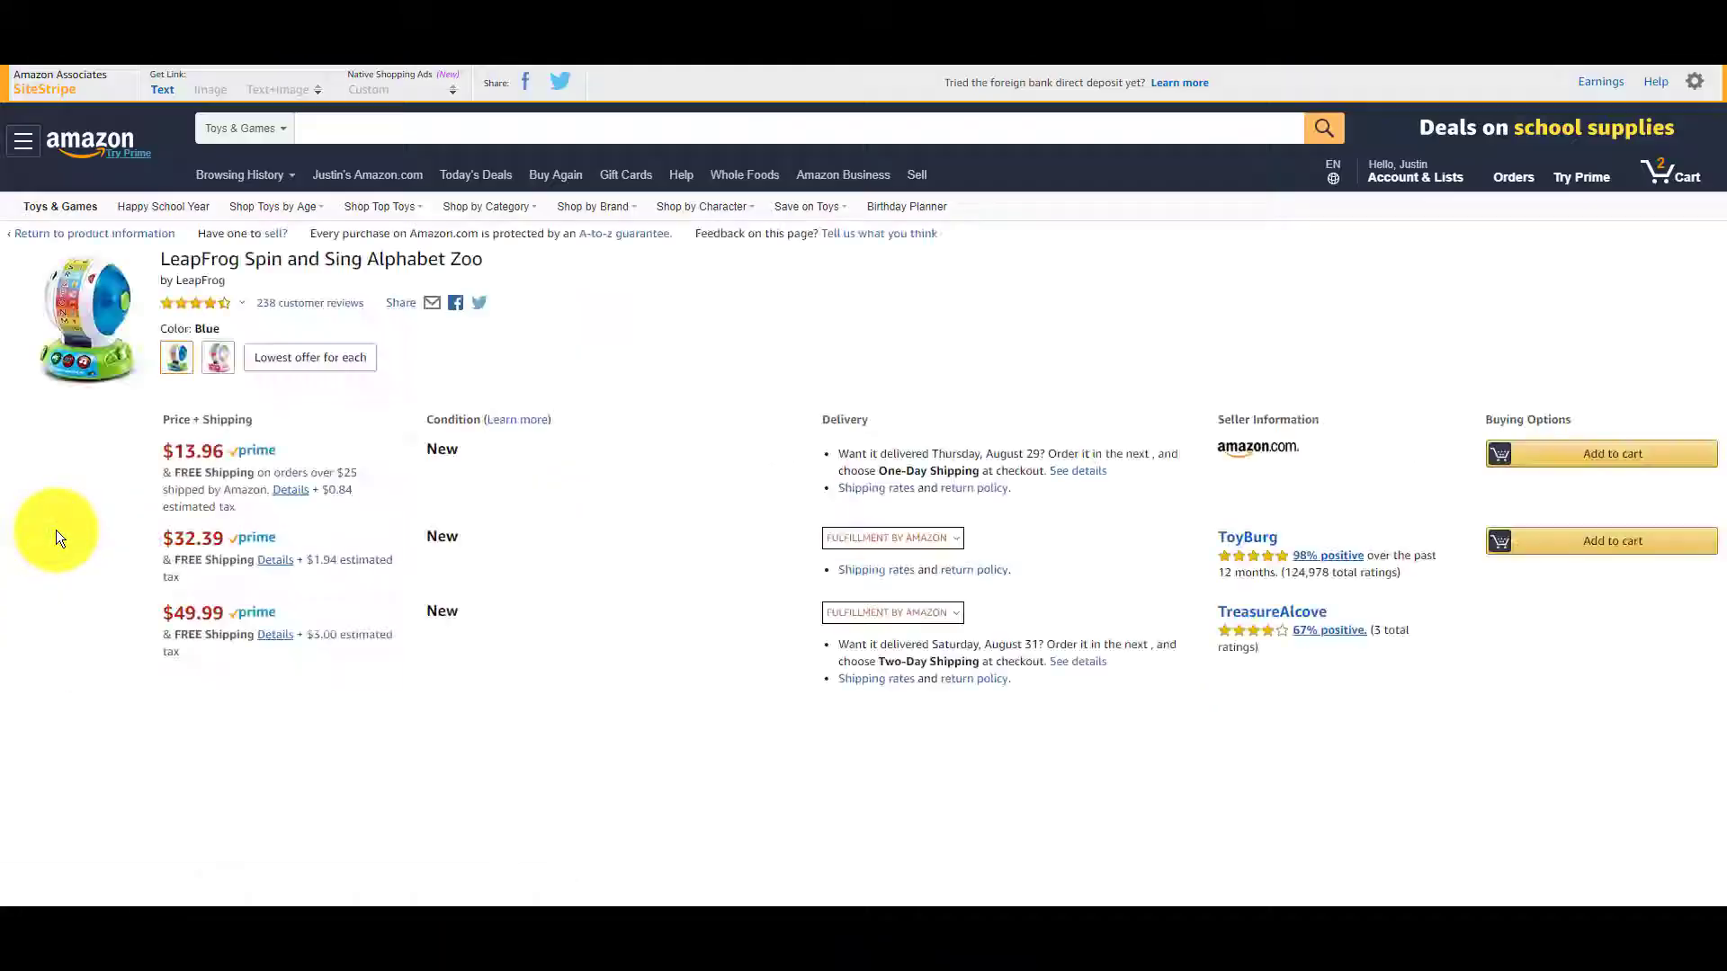
scroll(730, 820, down, 2)
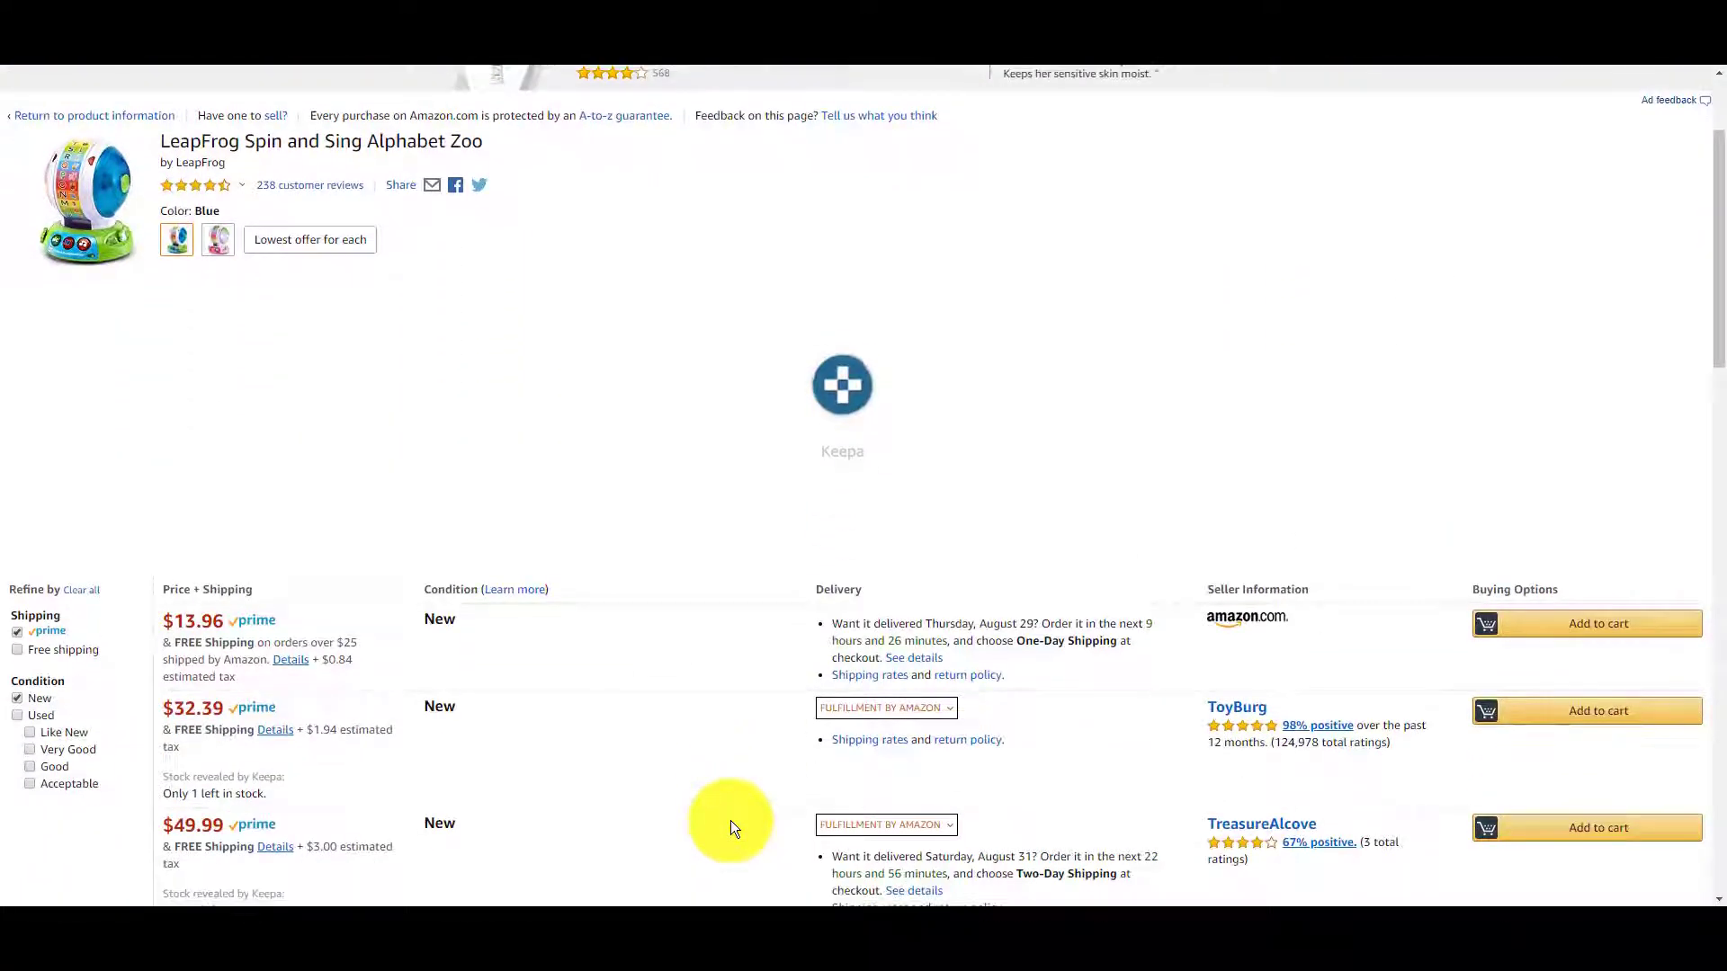
scroll(273, 718, down, 2)
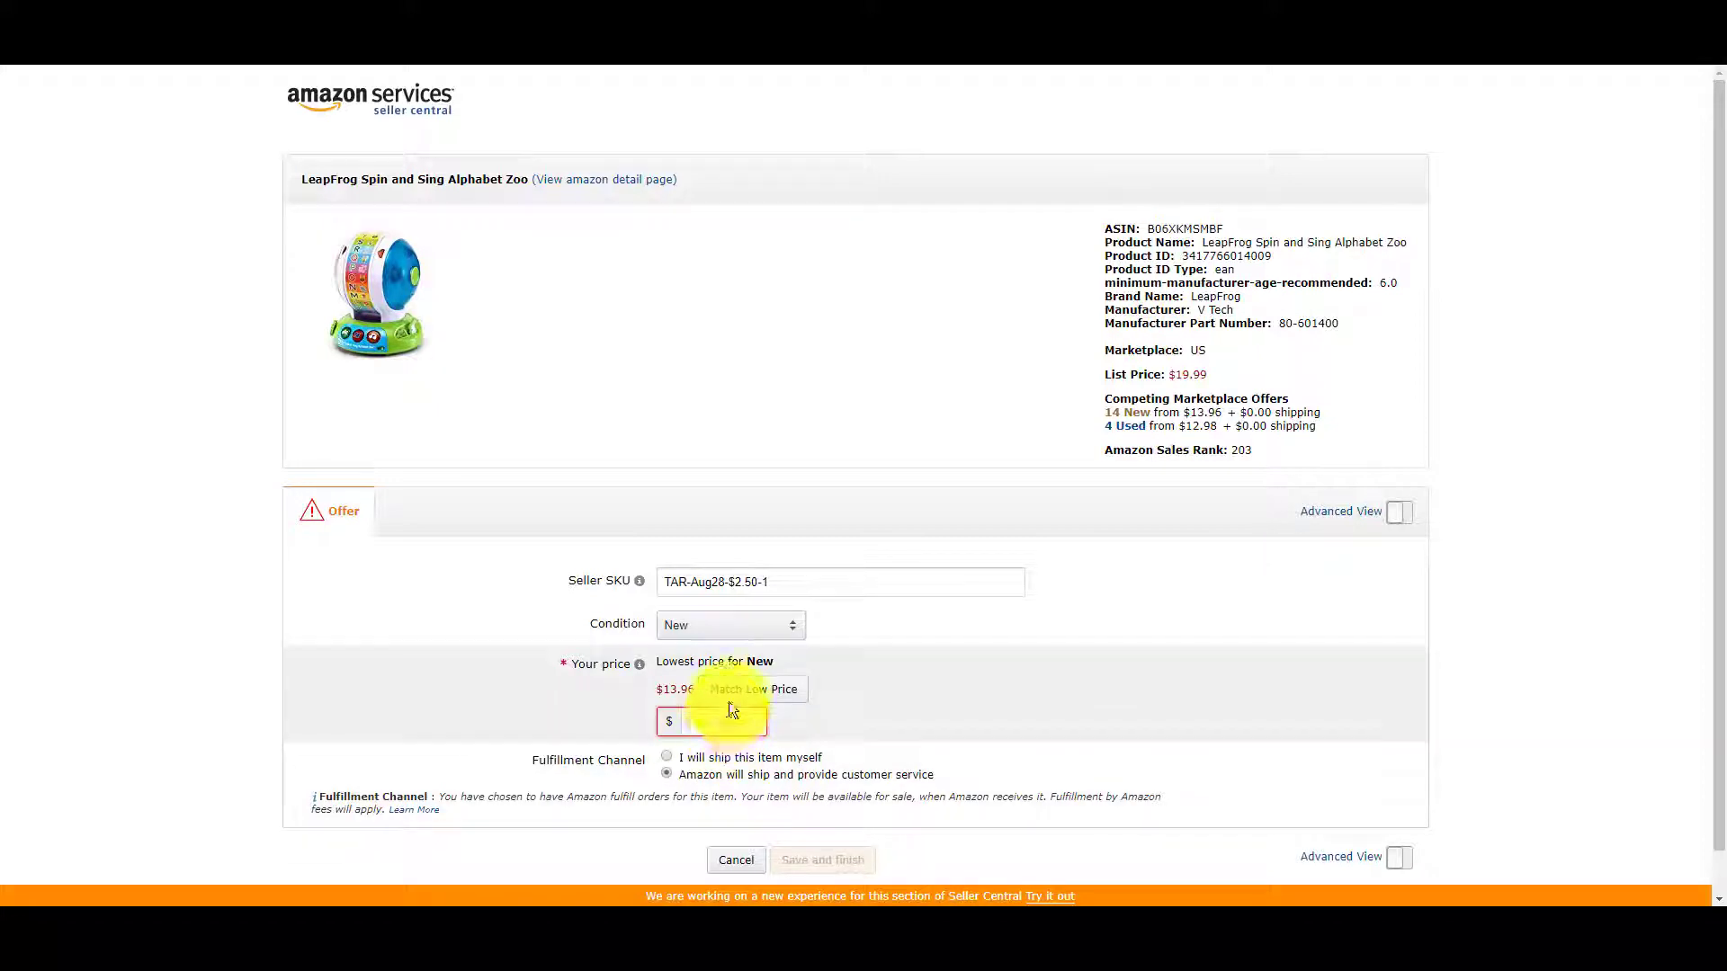
Match the low price, adjust it to $13.91, and save the offer.
click(733, 704)
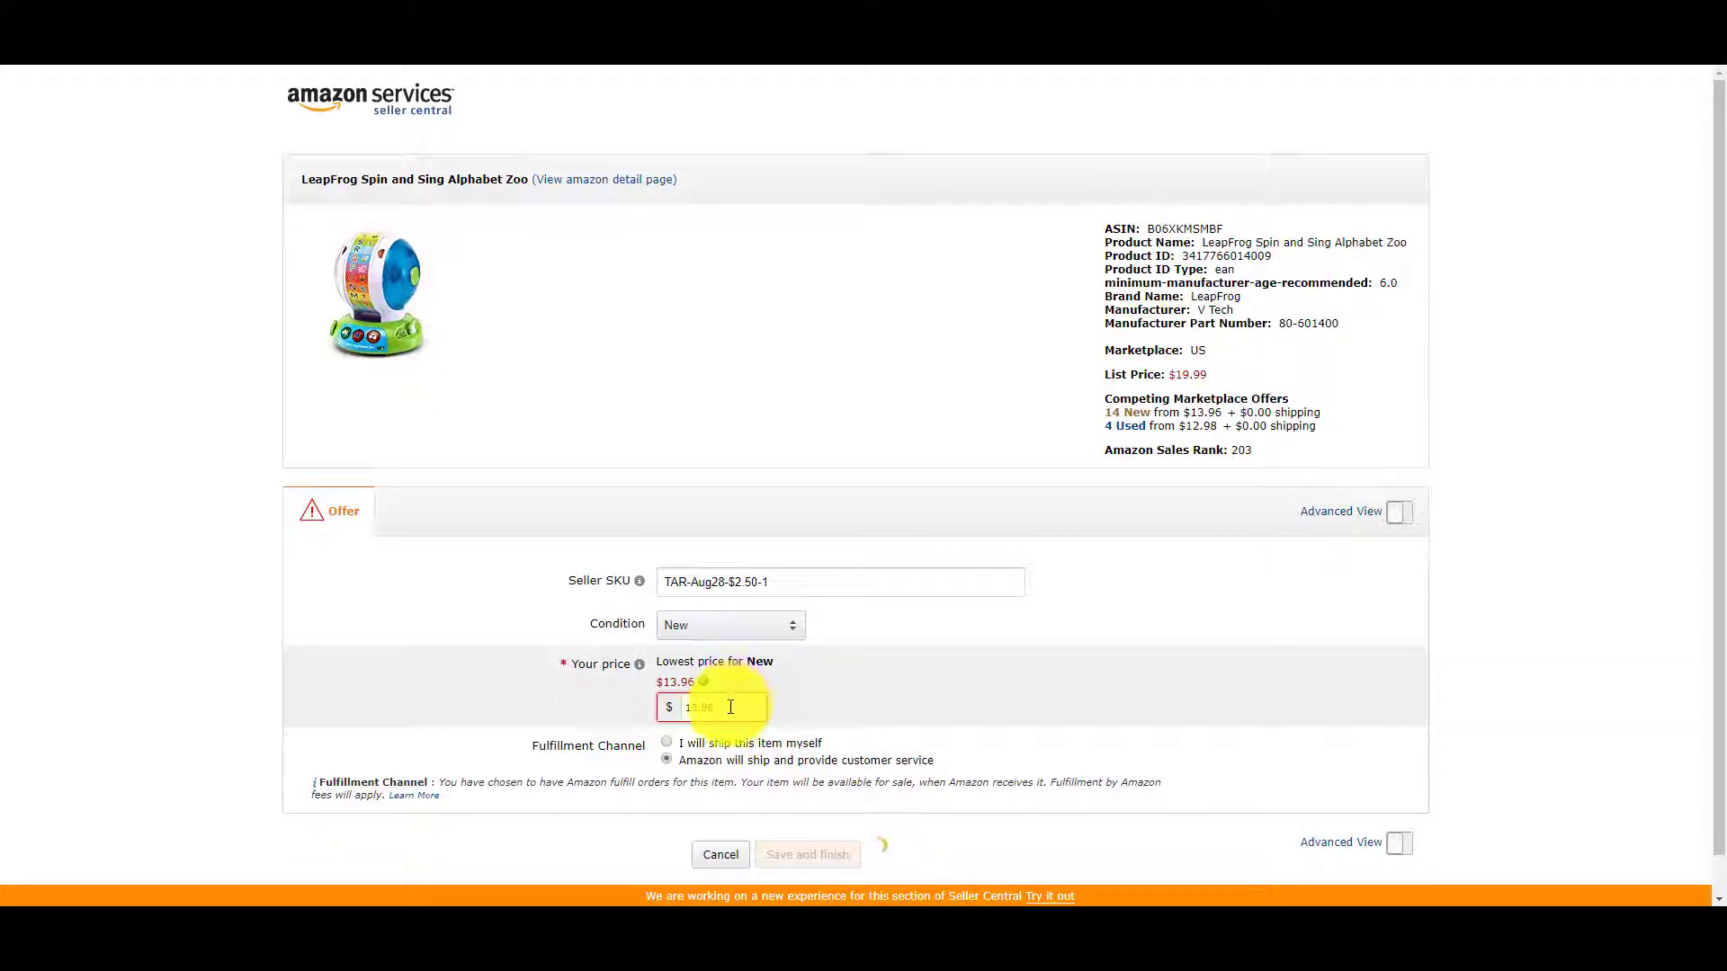
text(13.91)
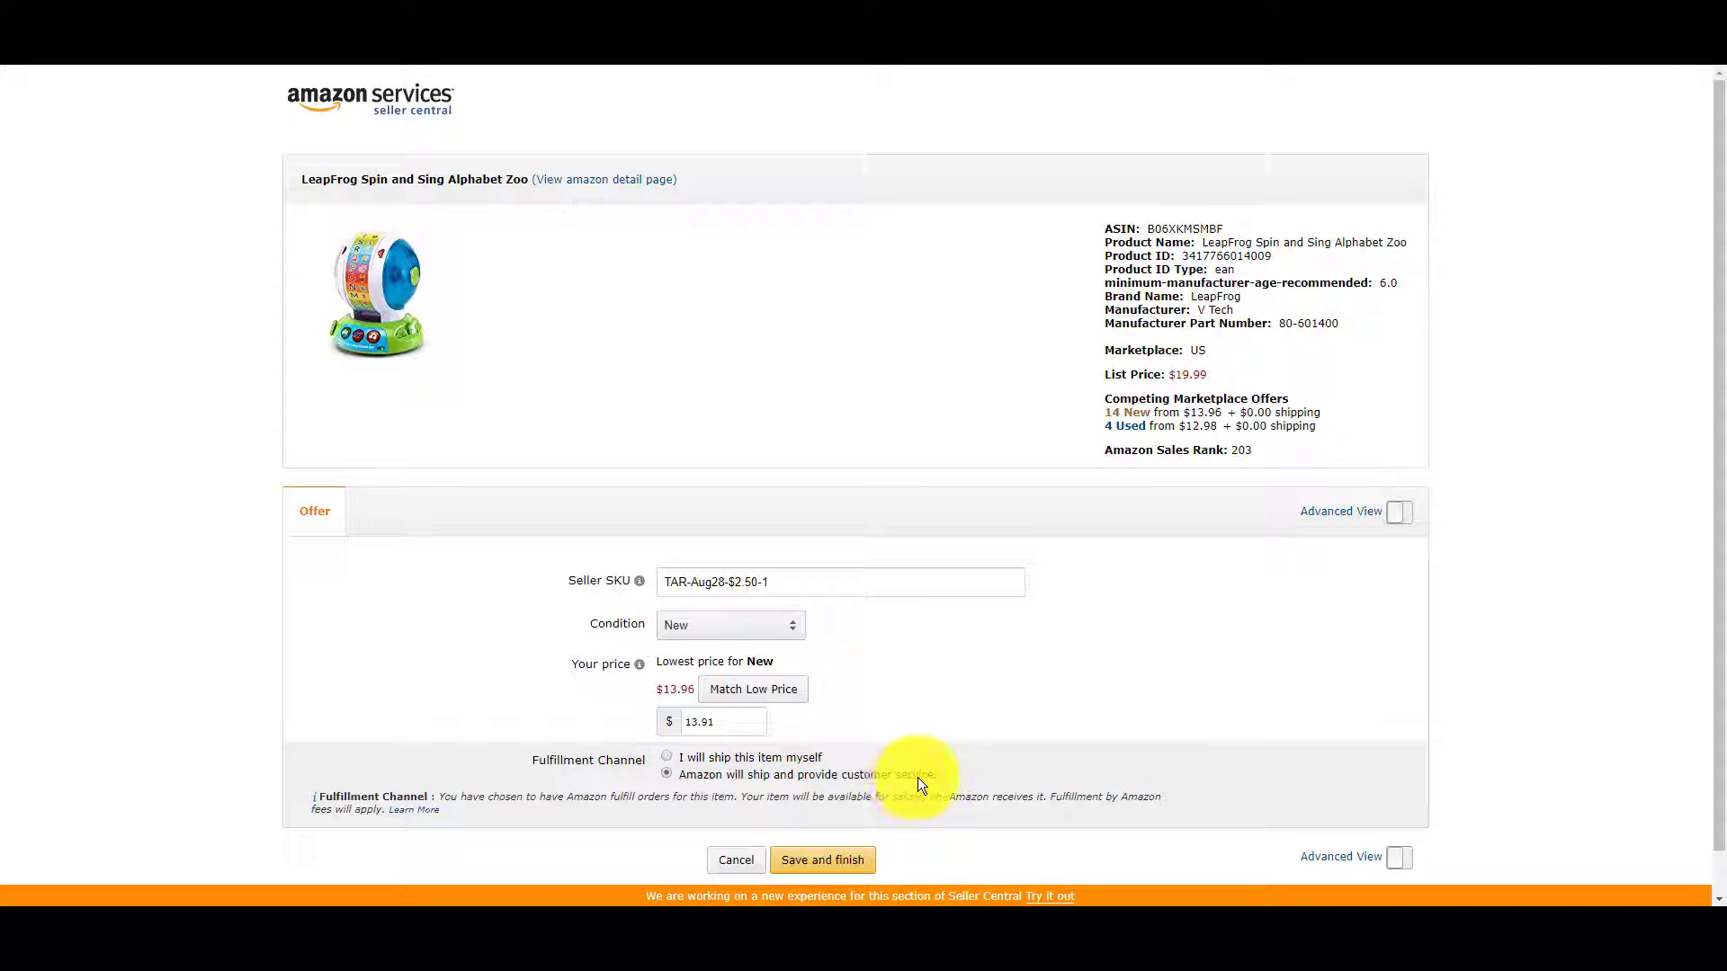
scroll(917, 782, down, 2)
click(824, 829)
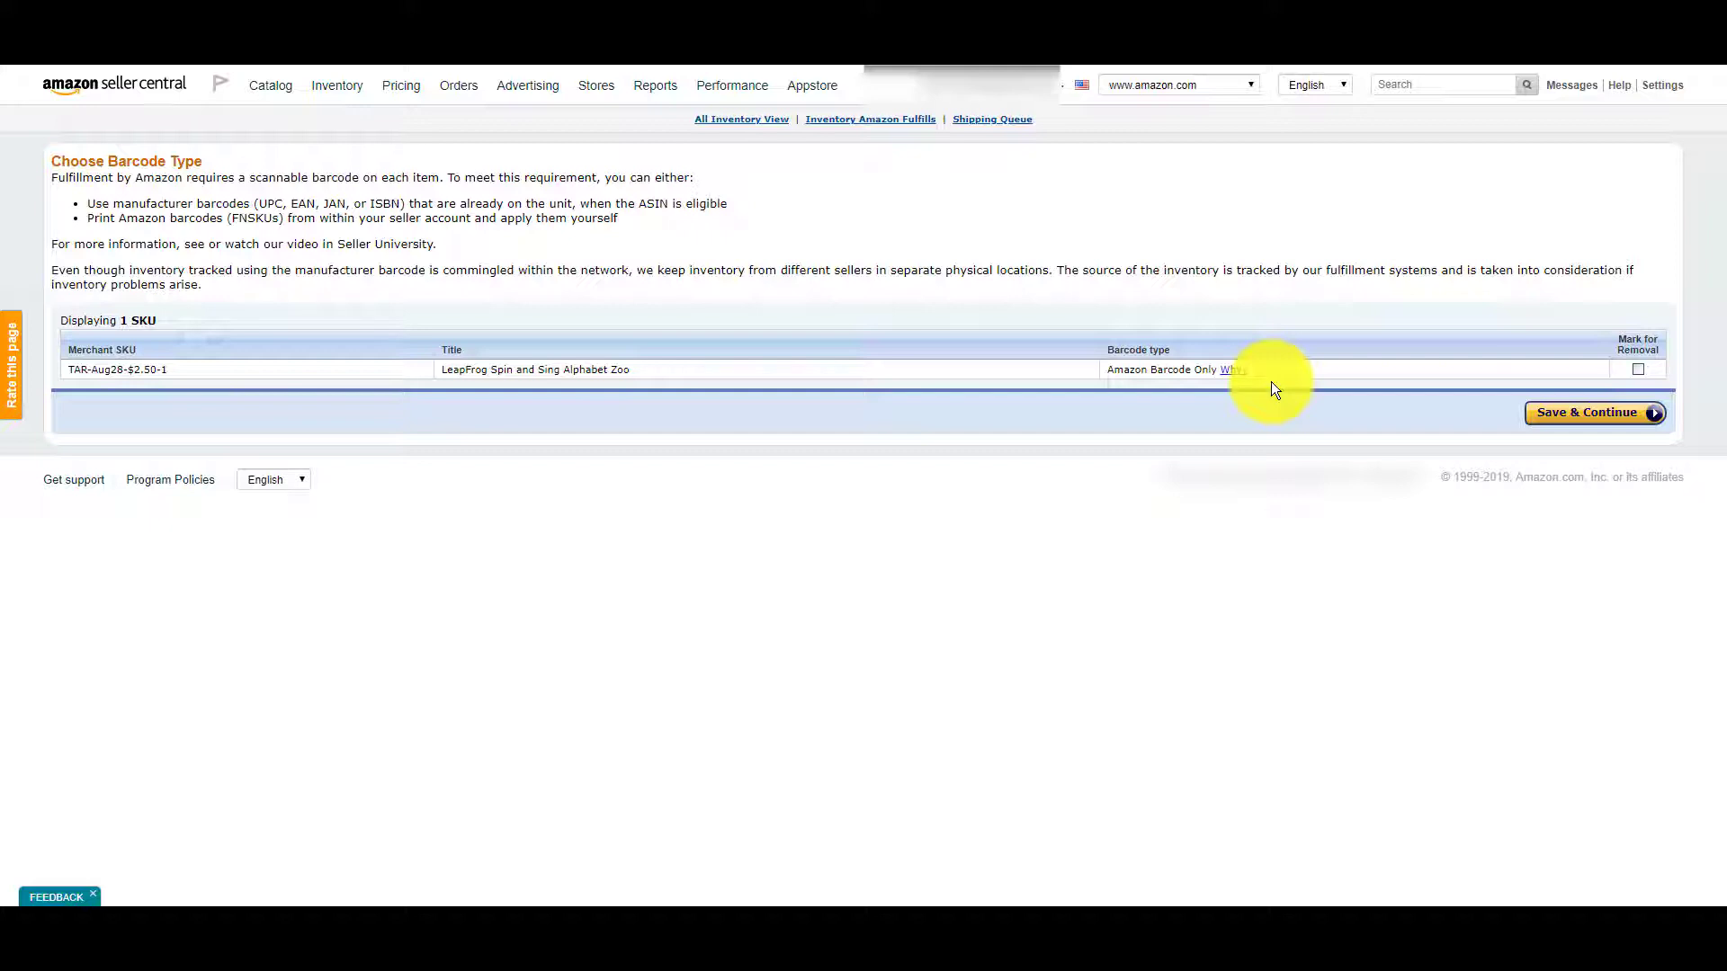
Keep Amazon barcodes only and bring up the toy's dangerous goods questions.
click(1569, 424)
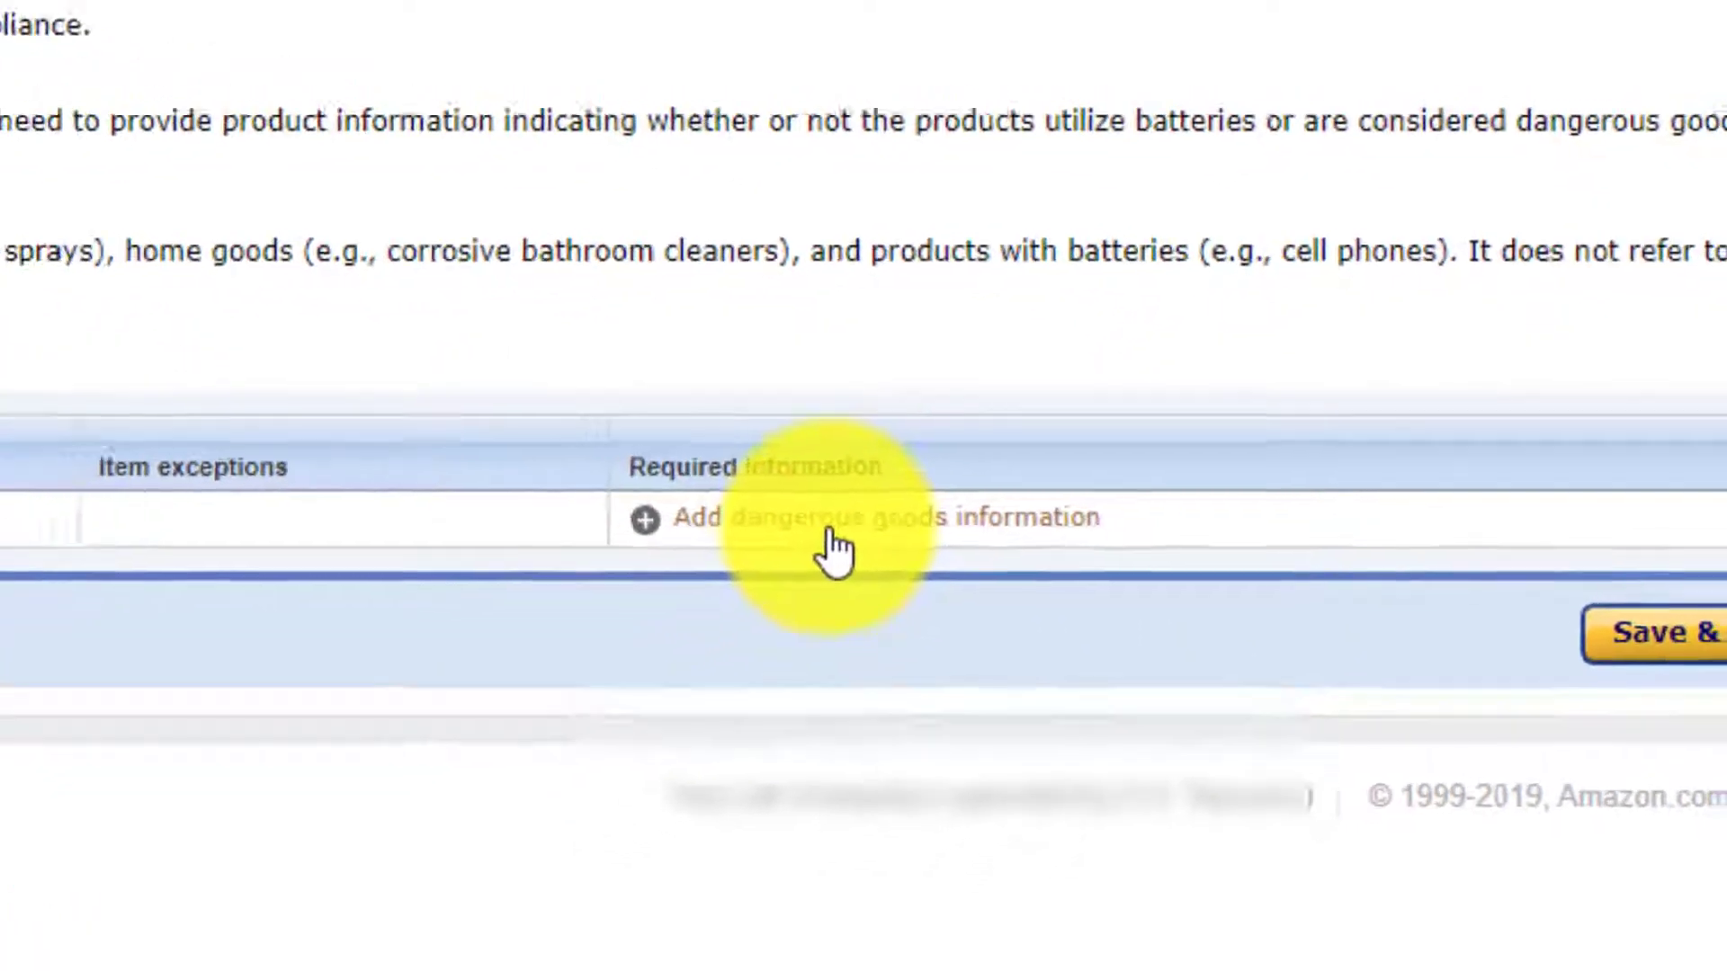
click(777, 544)
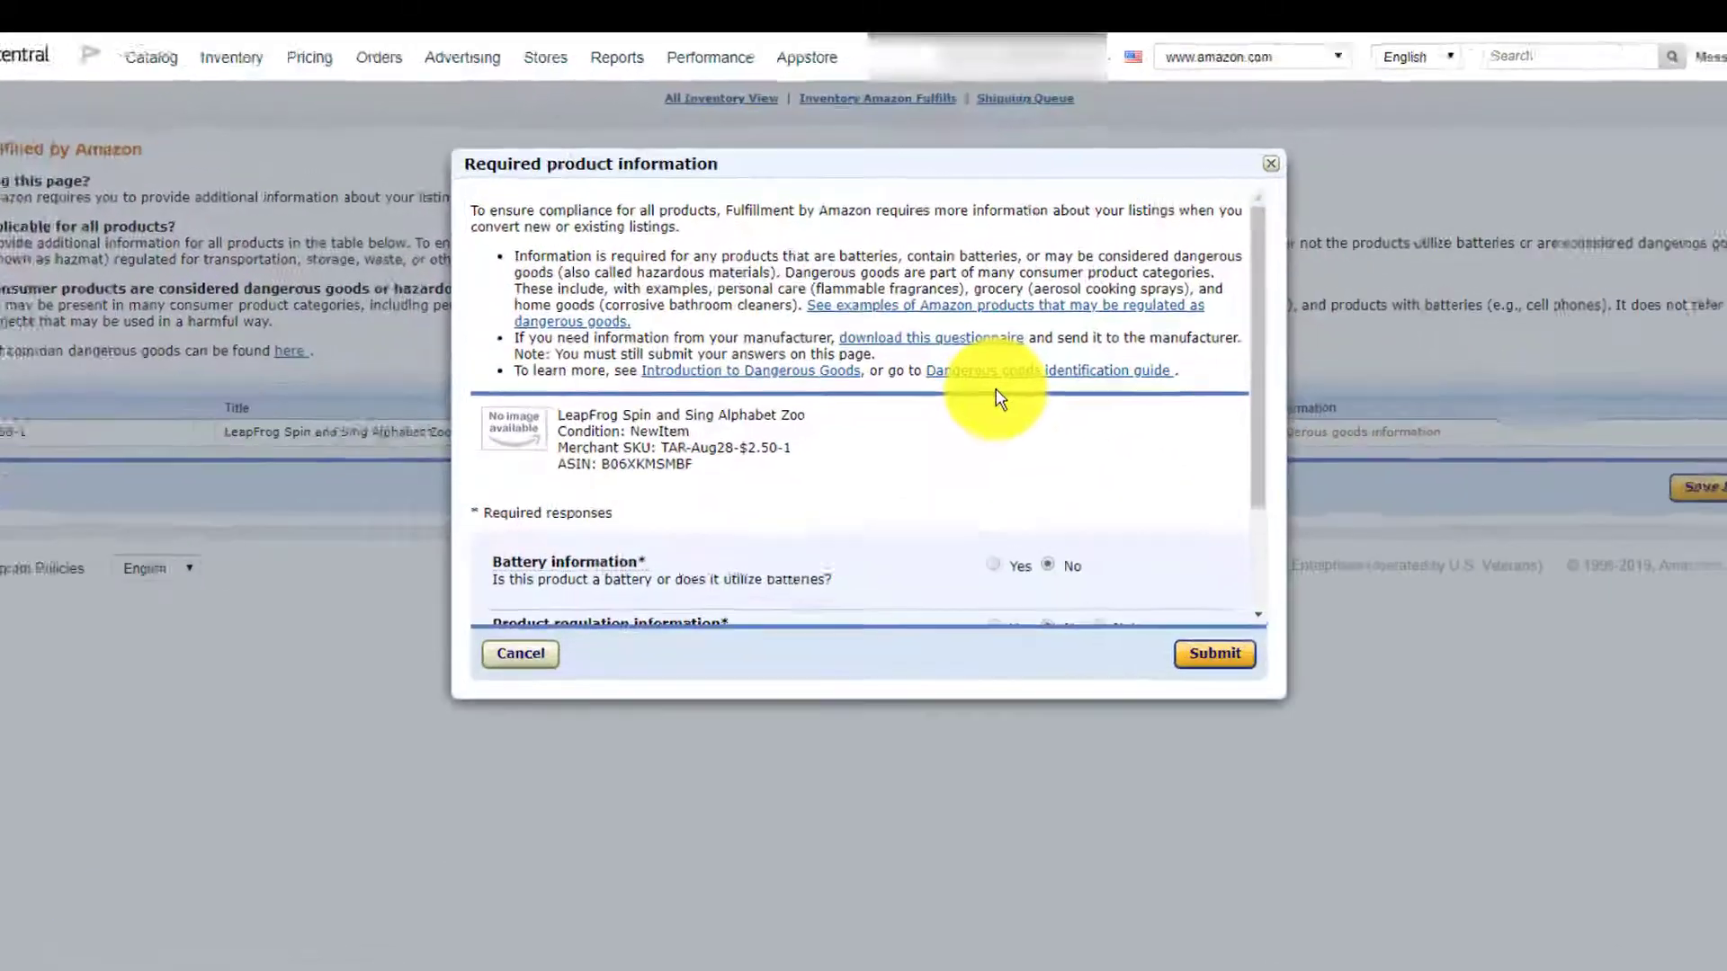
scroll(999, 400, down, 3)
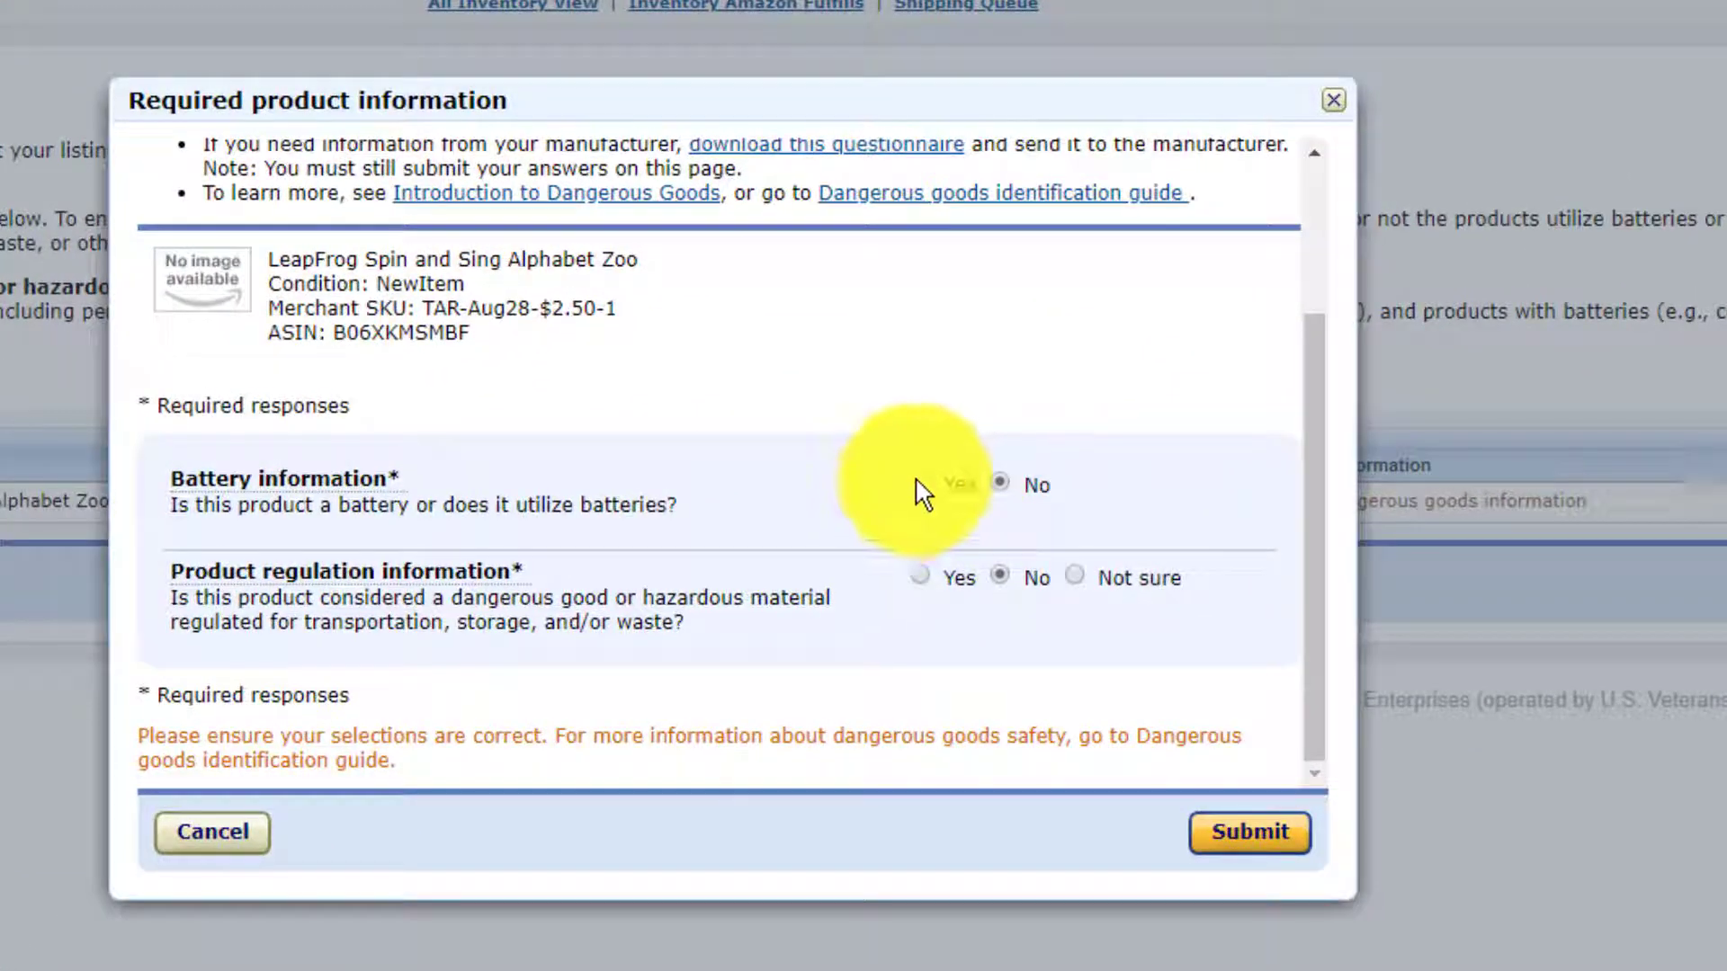
Record that the toy requires 2 Alkaline AA batteries.
click(916, 486)
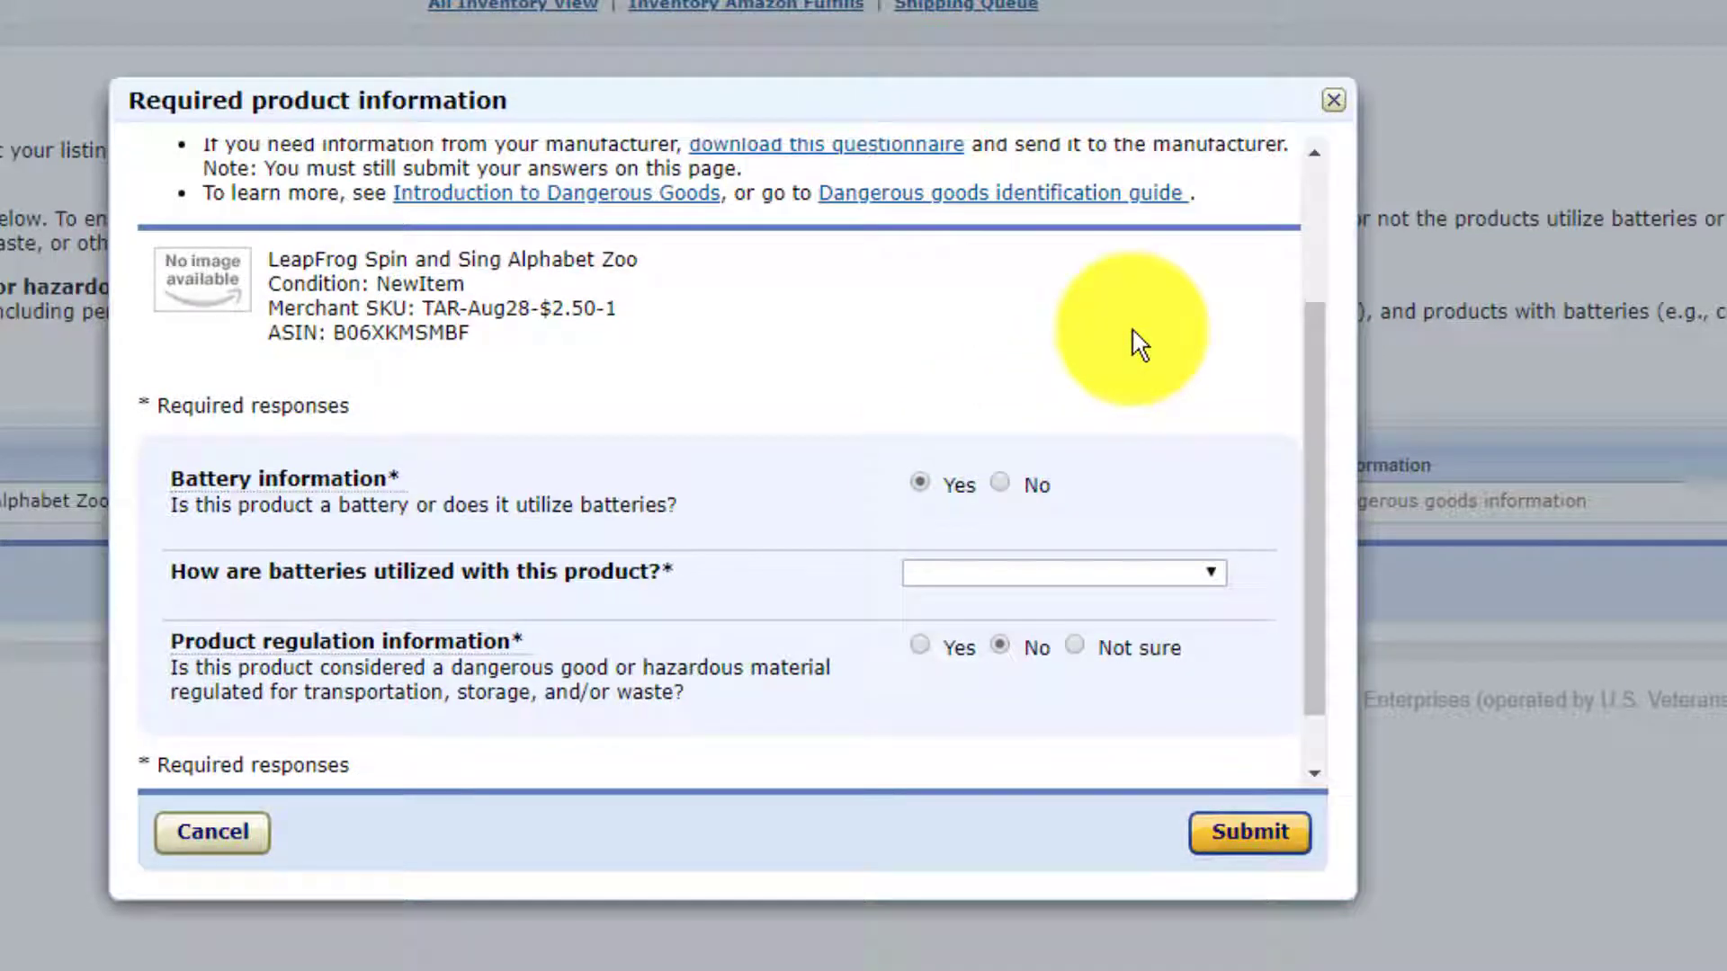
scroll(1137, 346, down, 1)
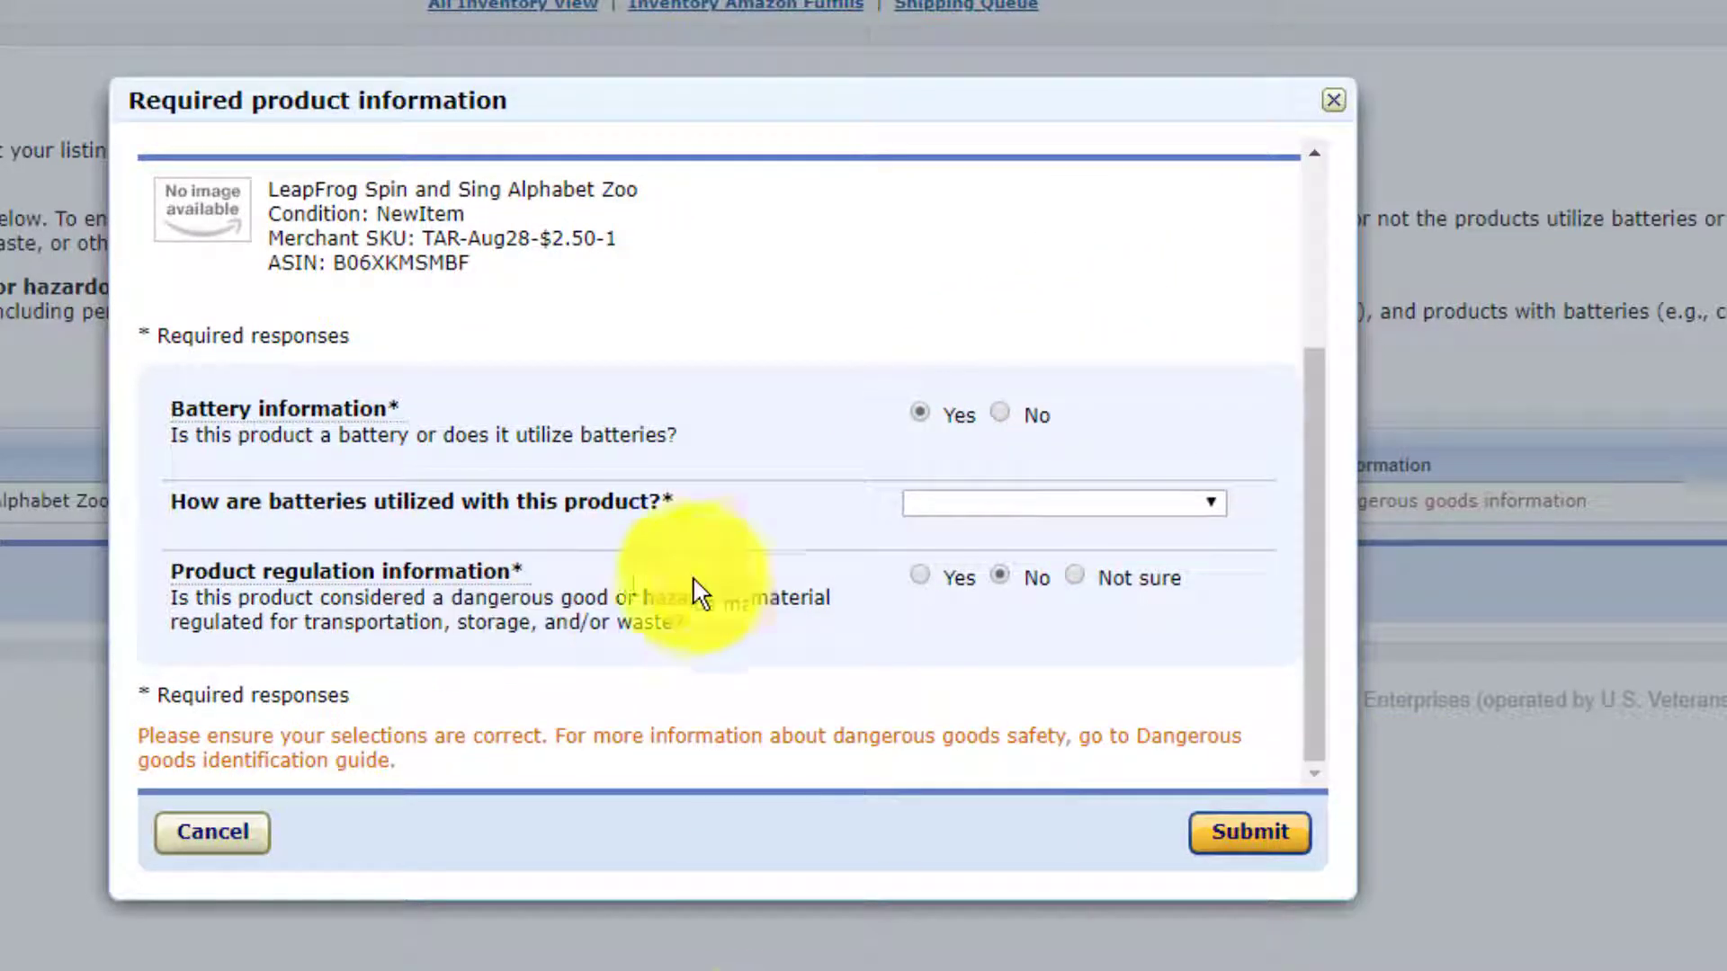
click(1099, 509)
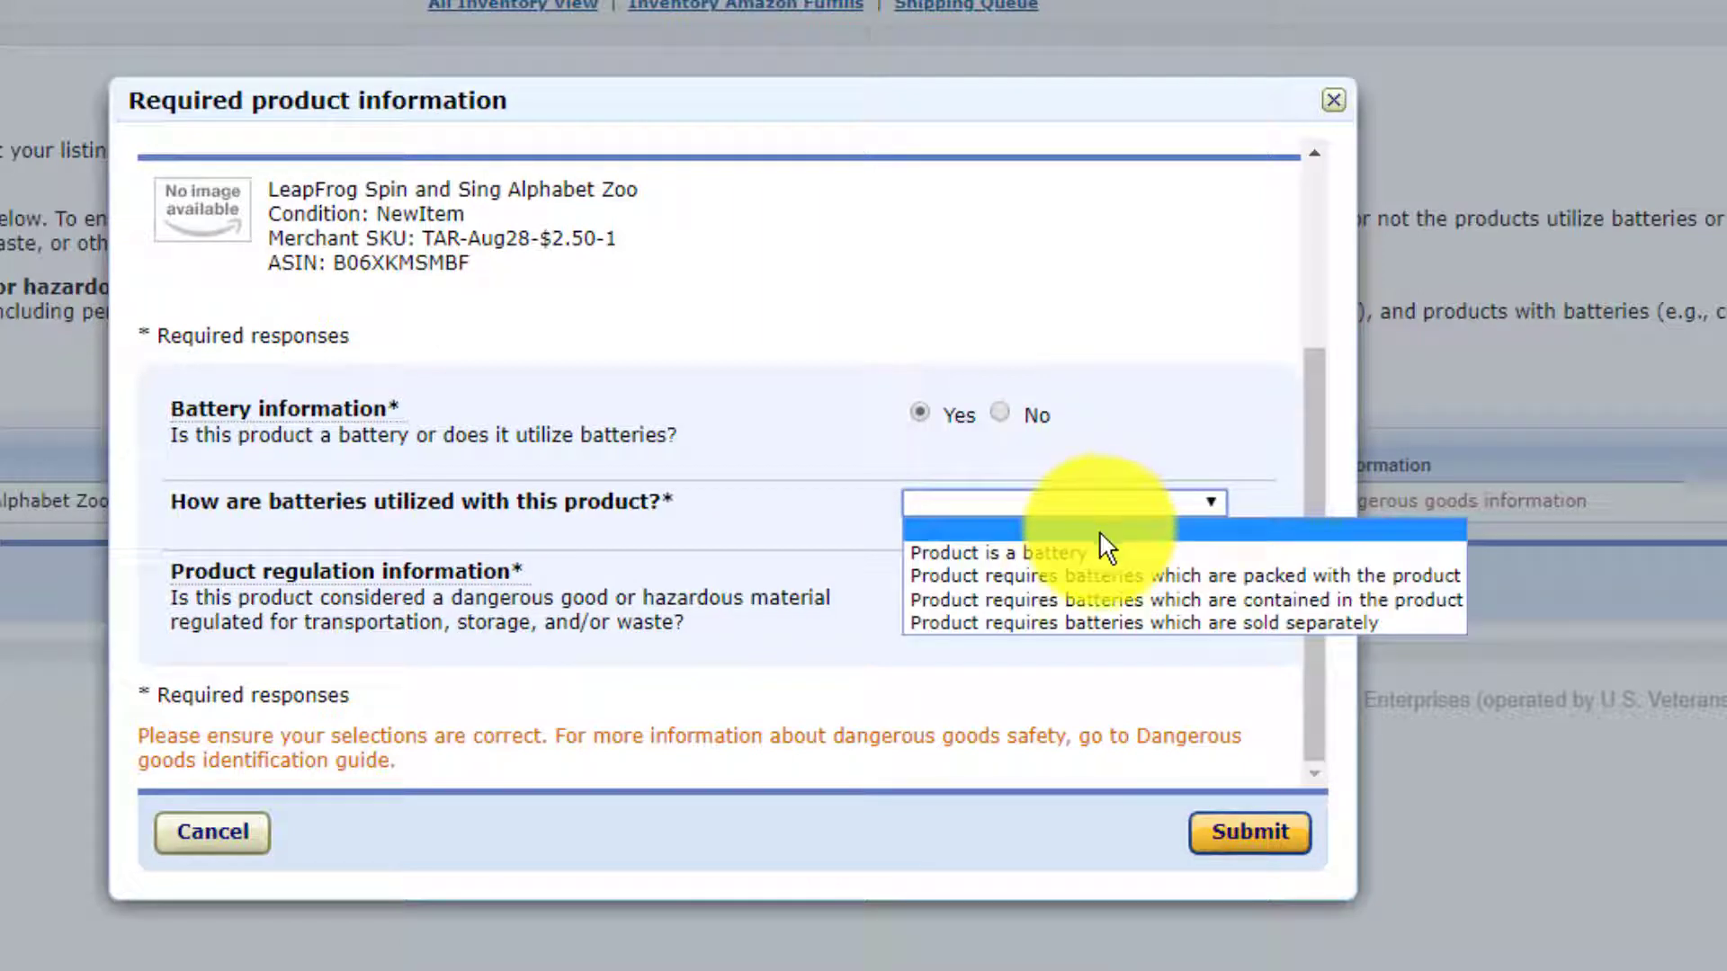
click(1108, 579)
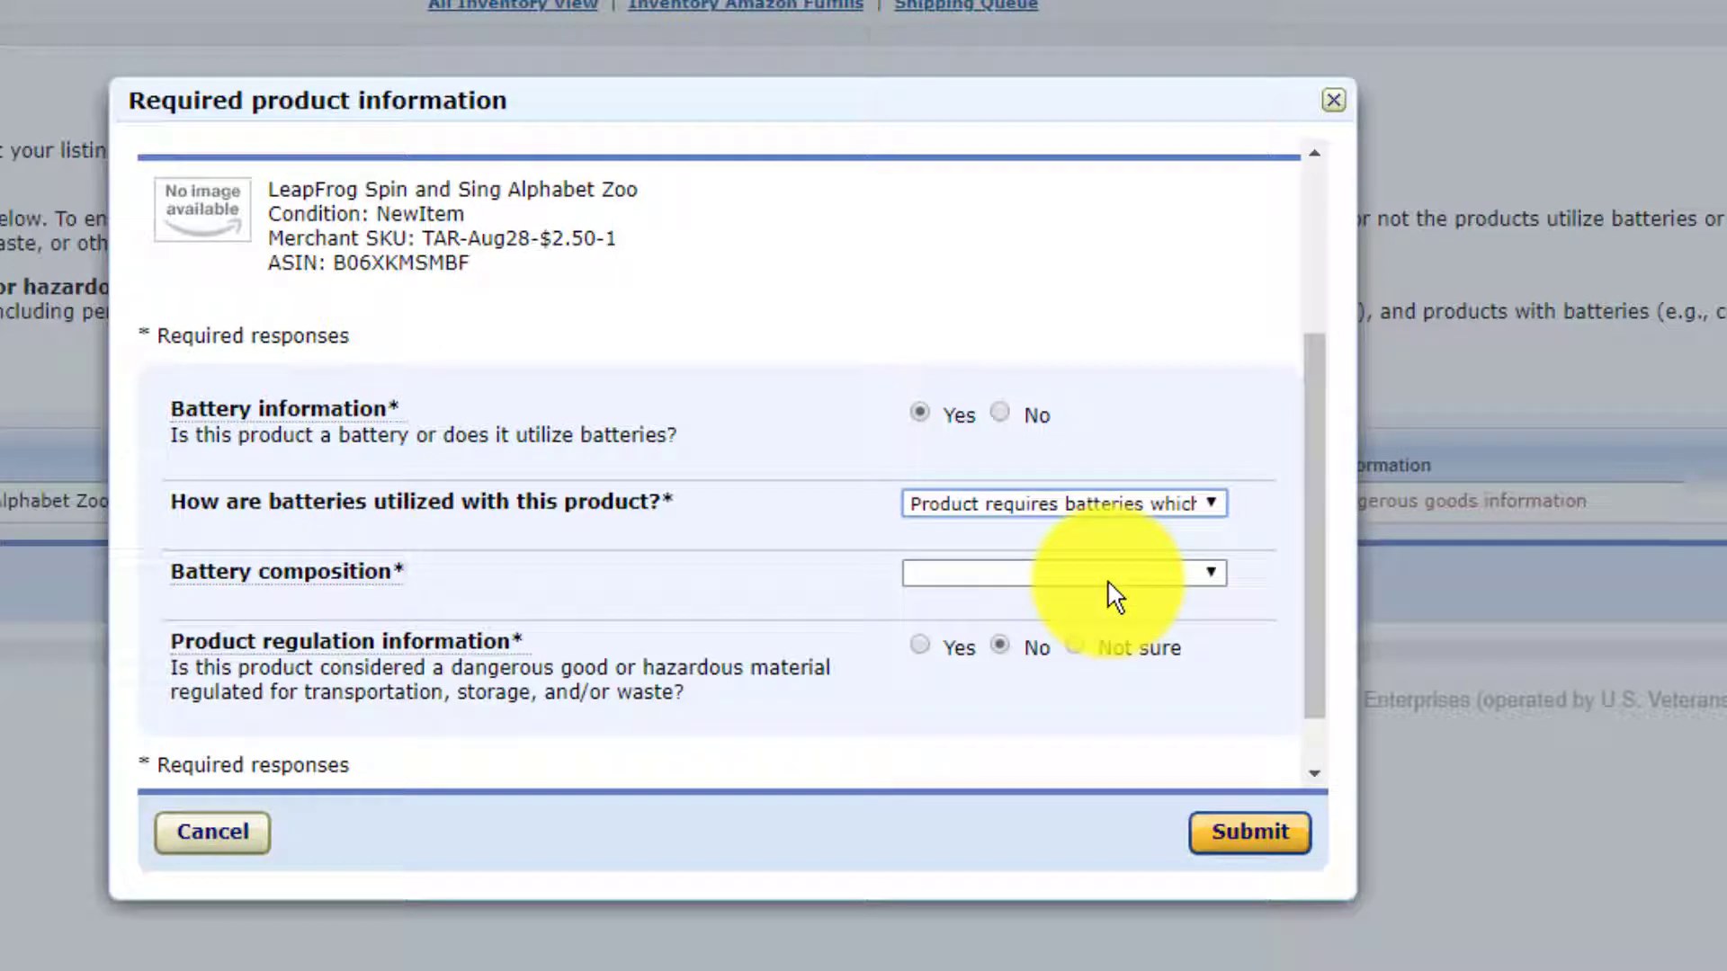
click(1115, 580)
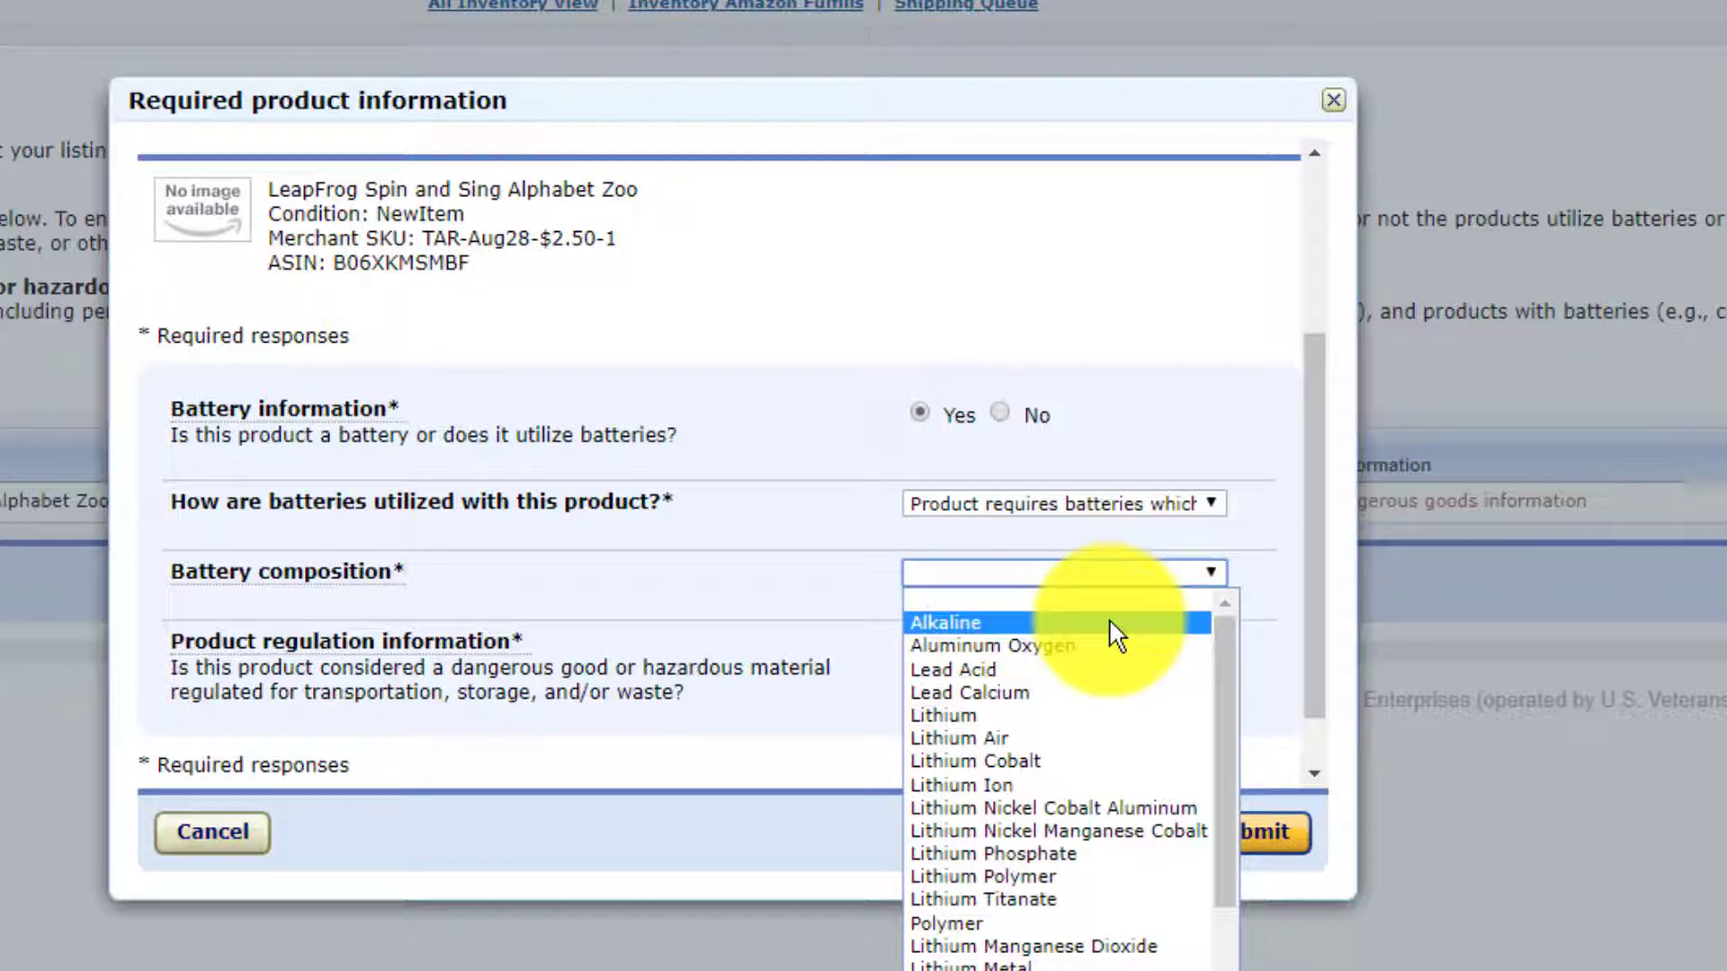
click(1115, 623)
click(1115, 643)
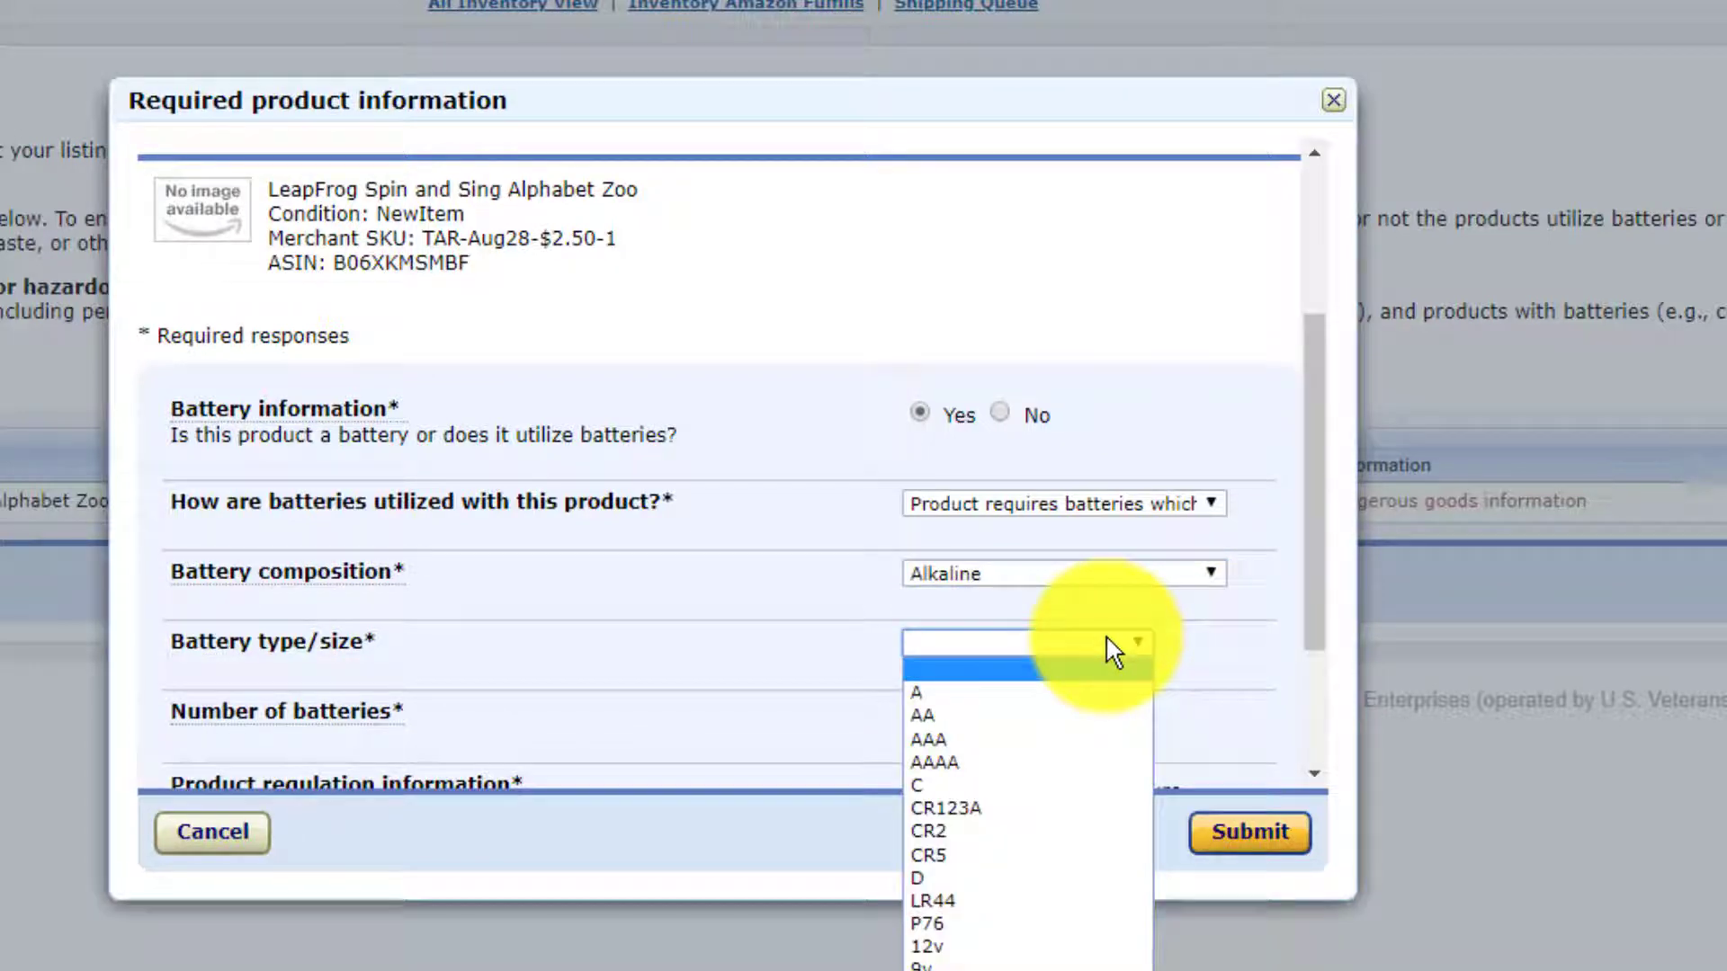
click(1108, 717)
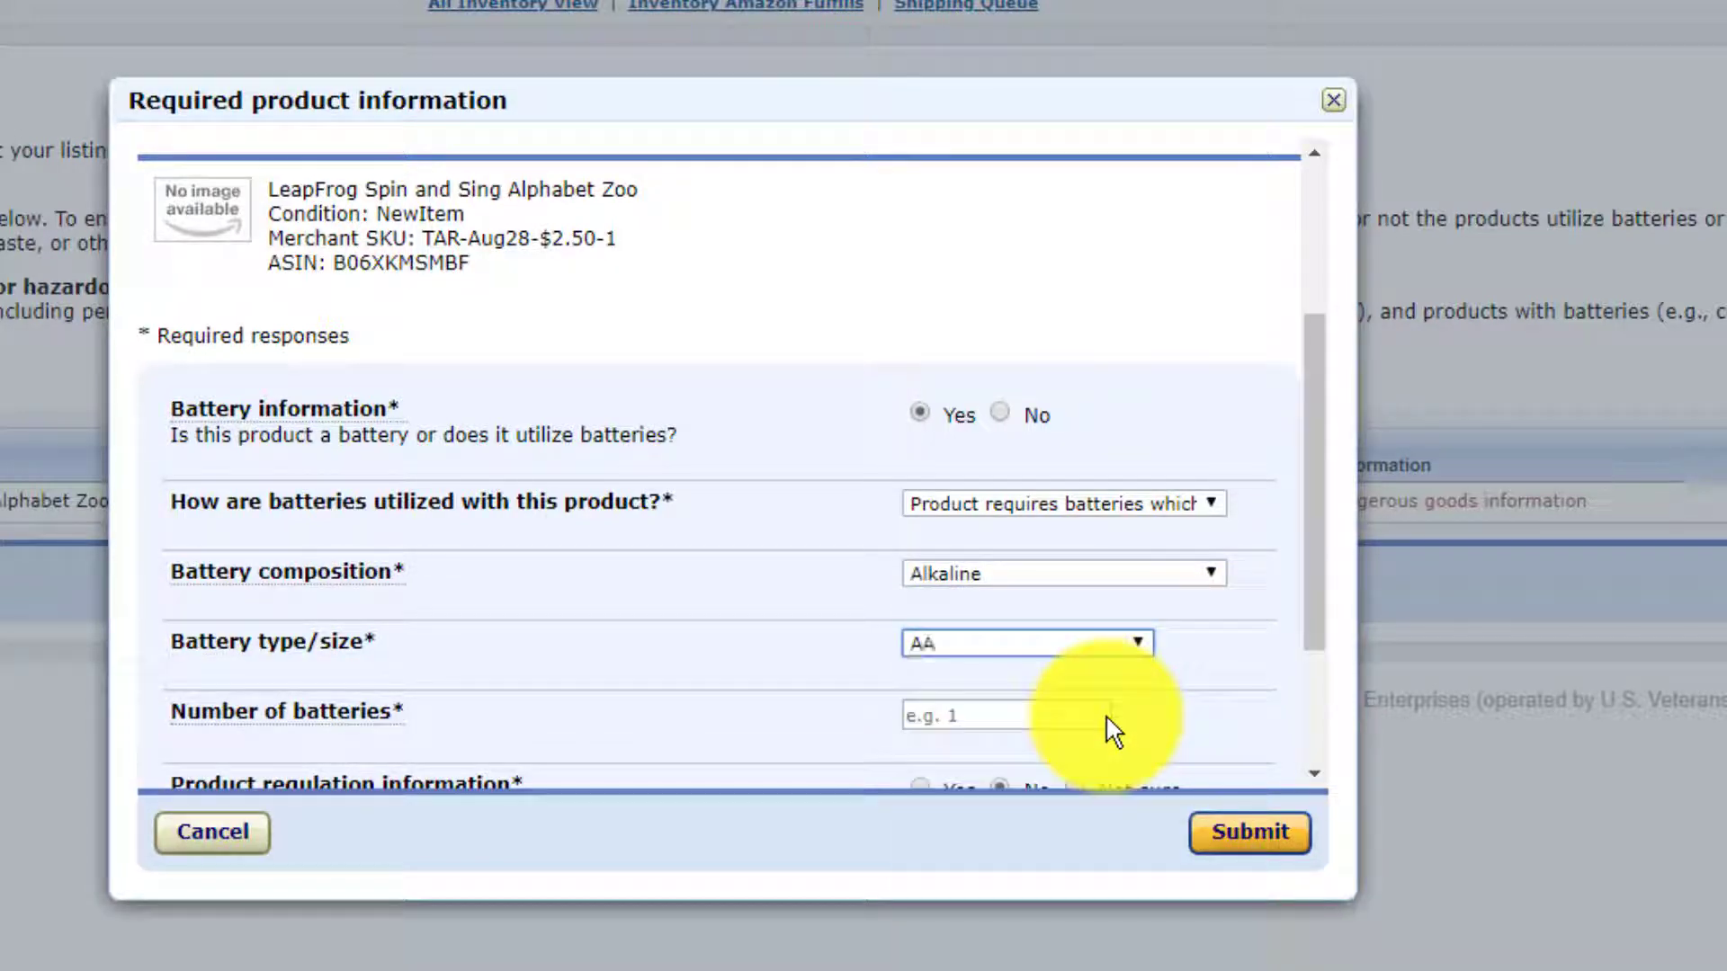
click(1079, 715)
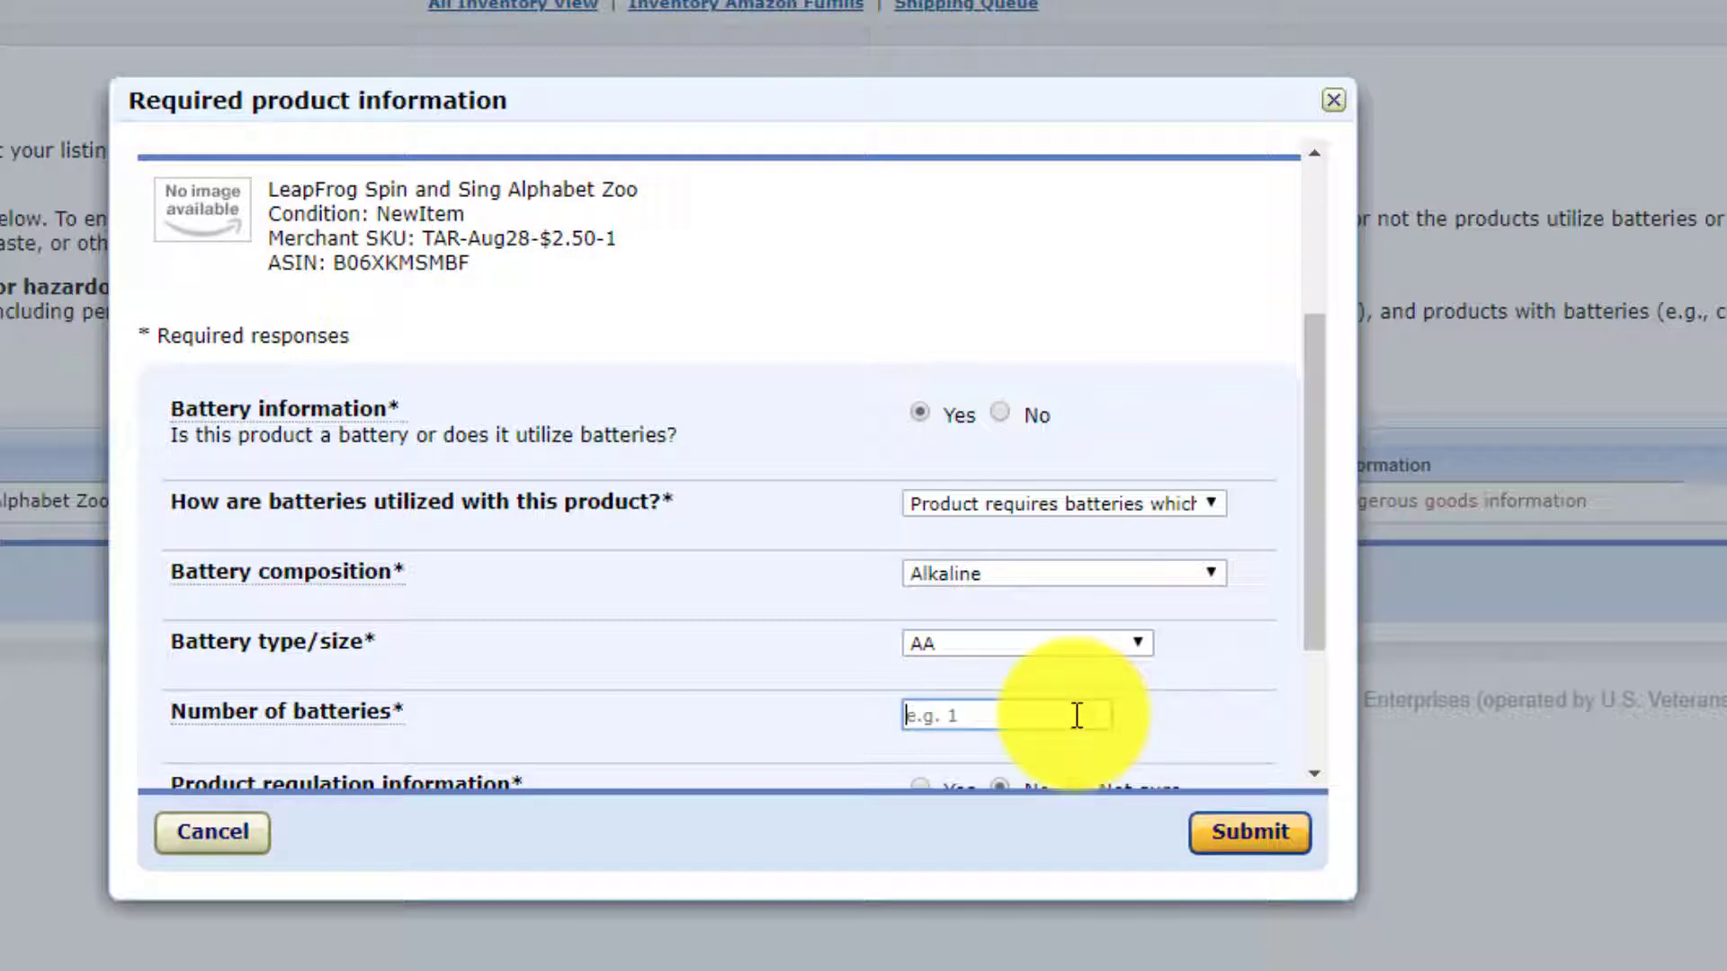
text(2)
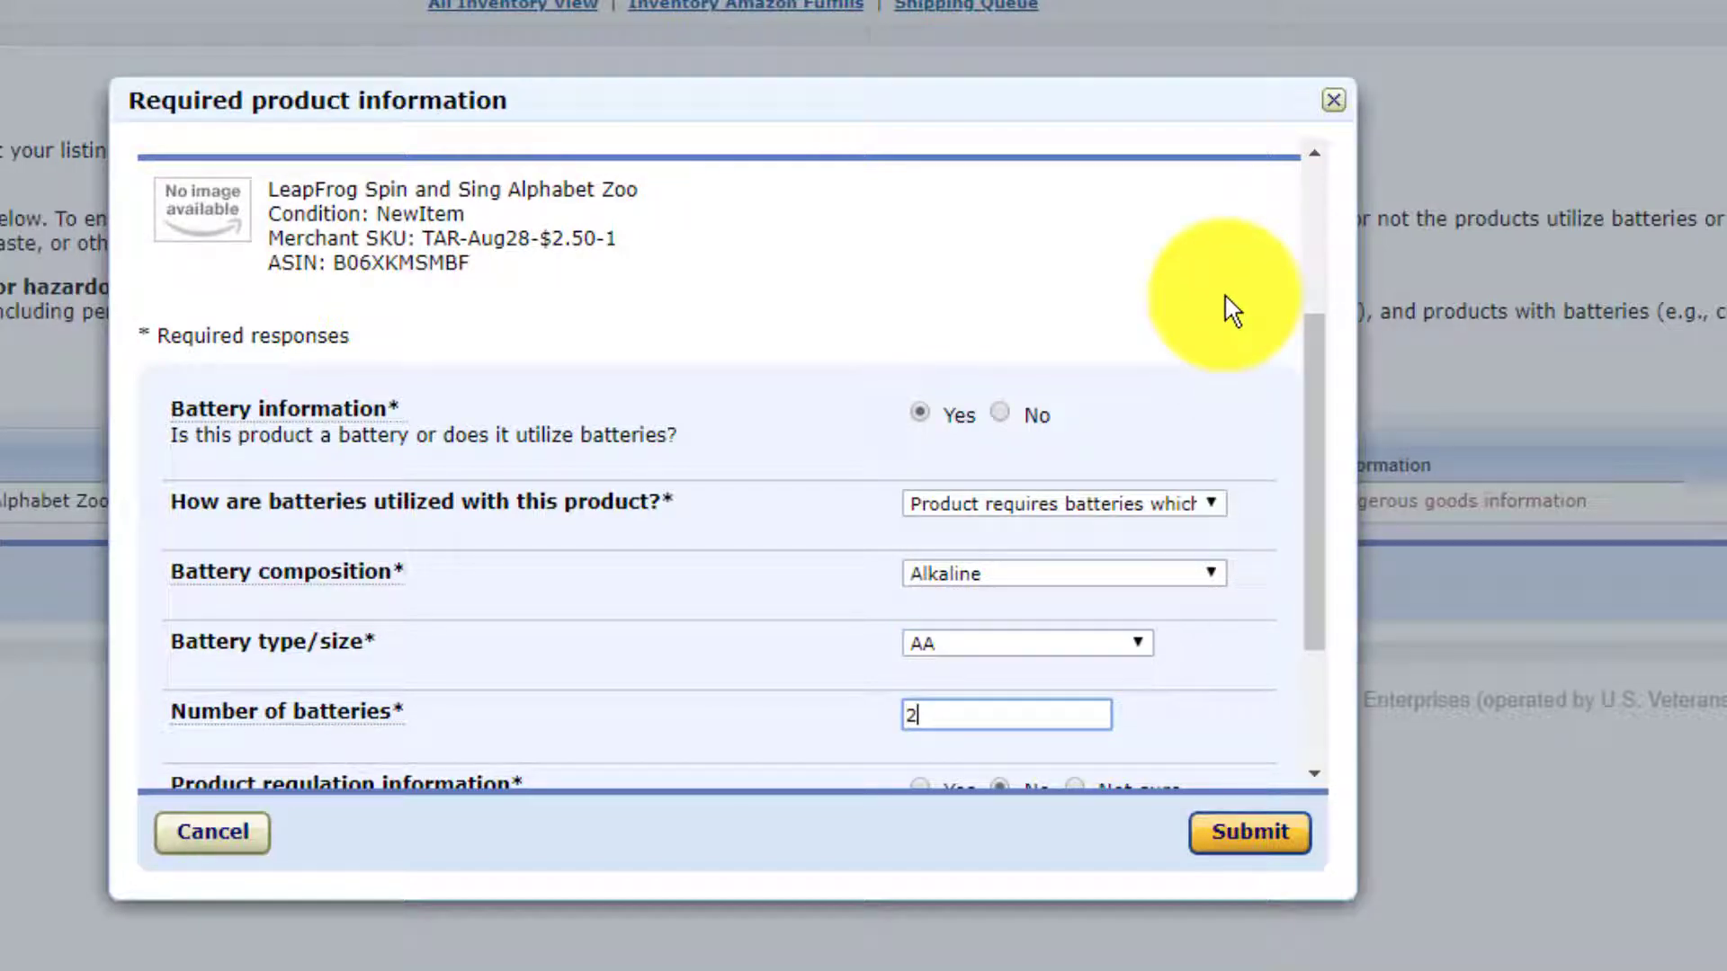
Answer No to dangerous goods and submit the required product information.
scroll(1232, 310, down, 3)
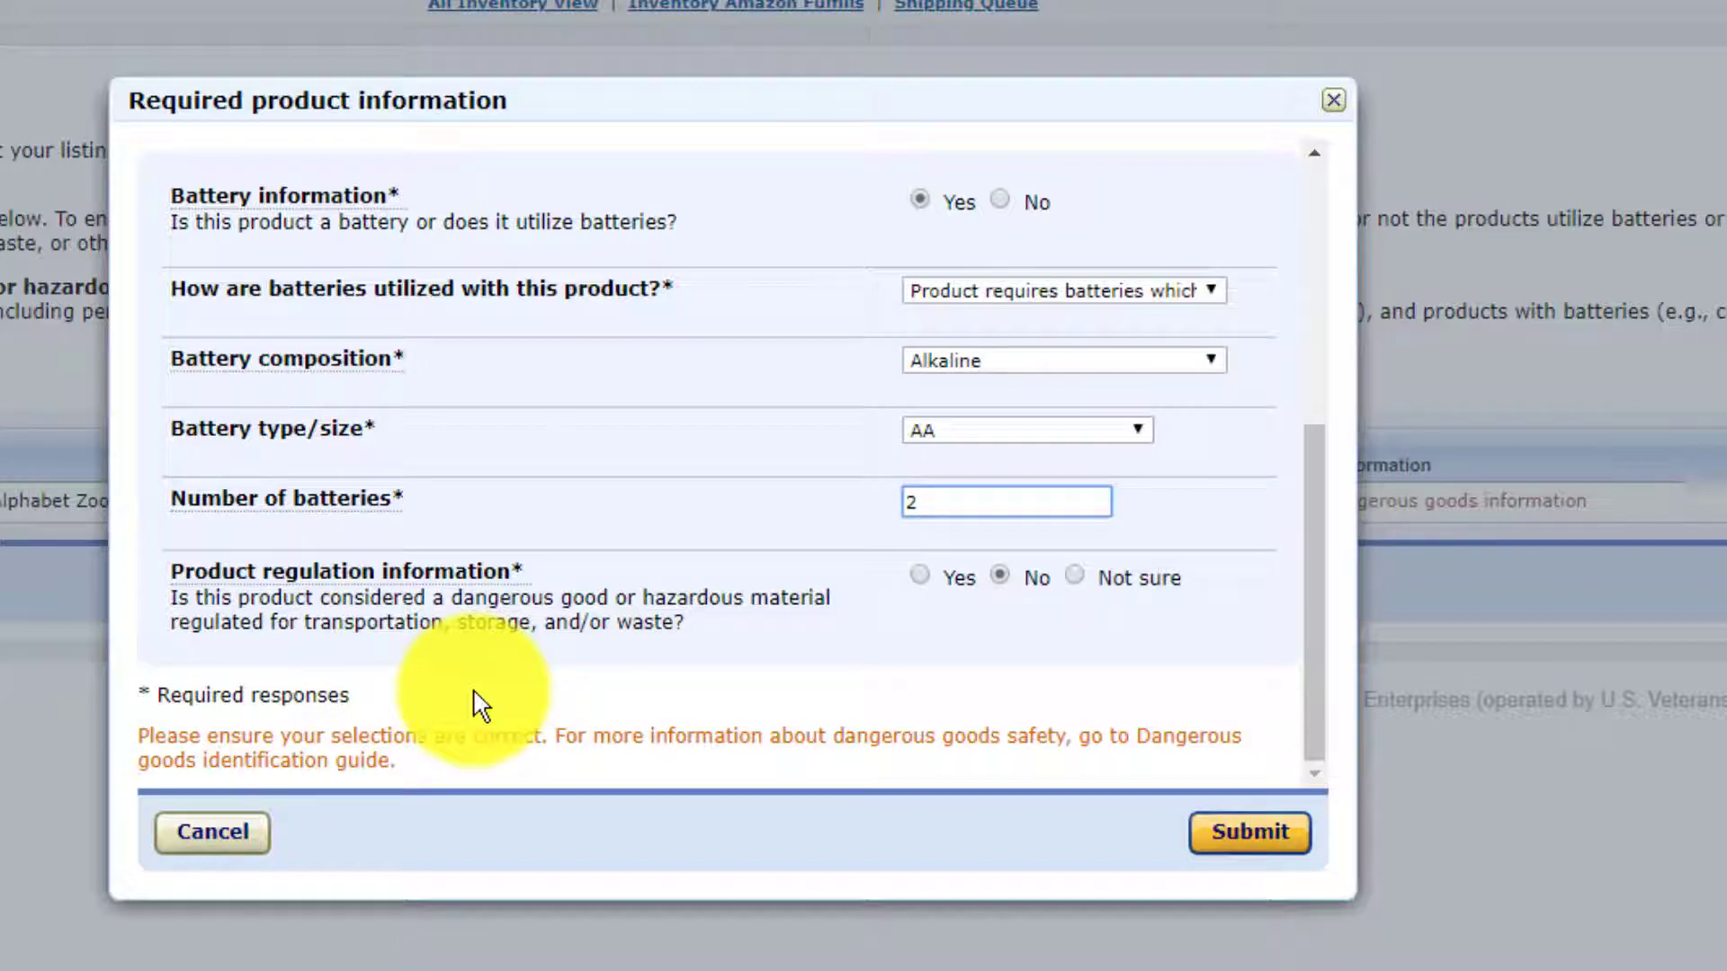
click(1005, 583)
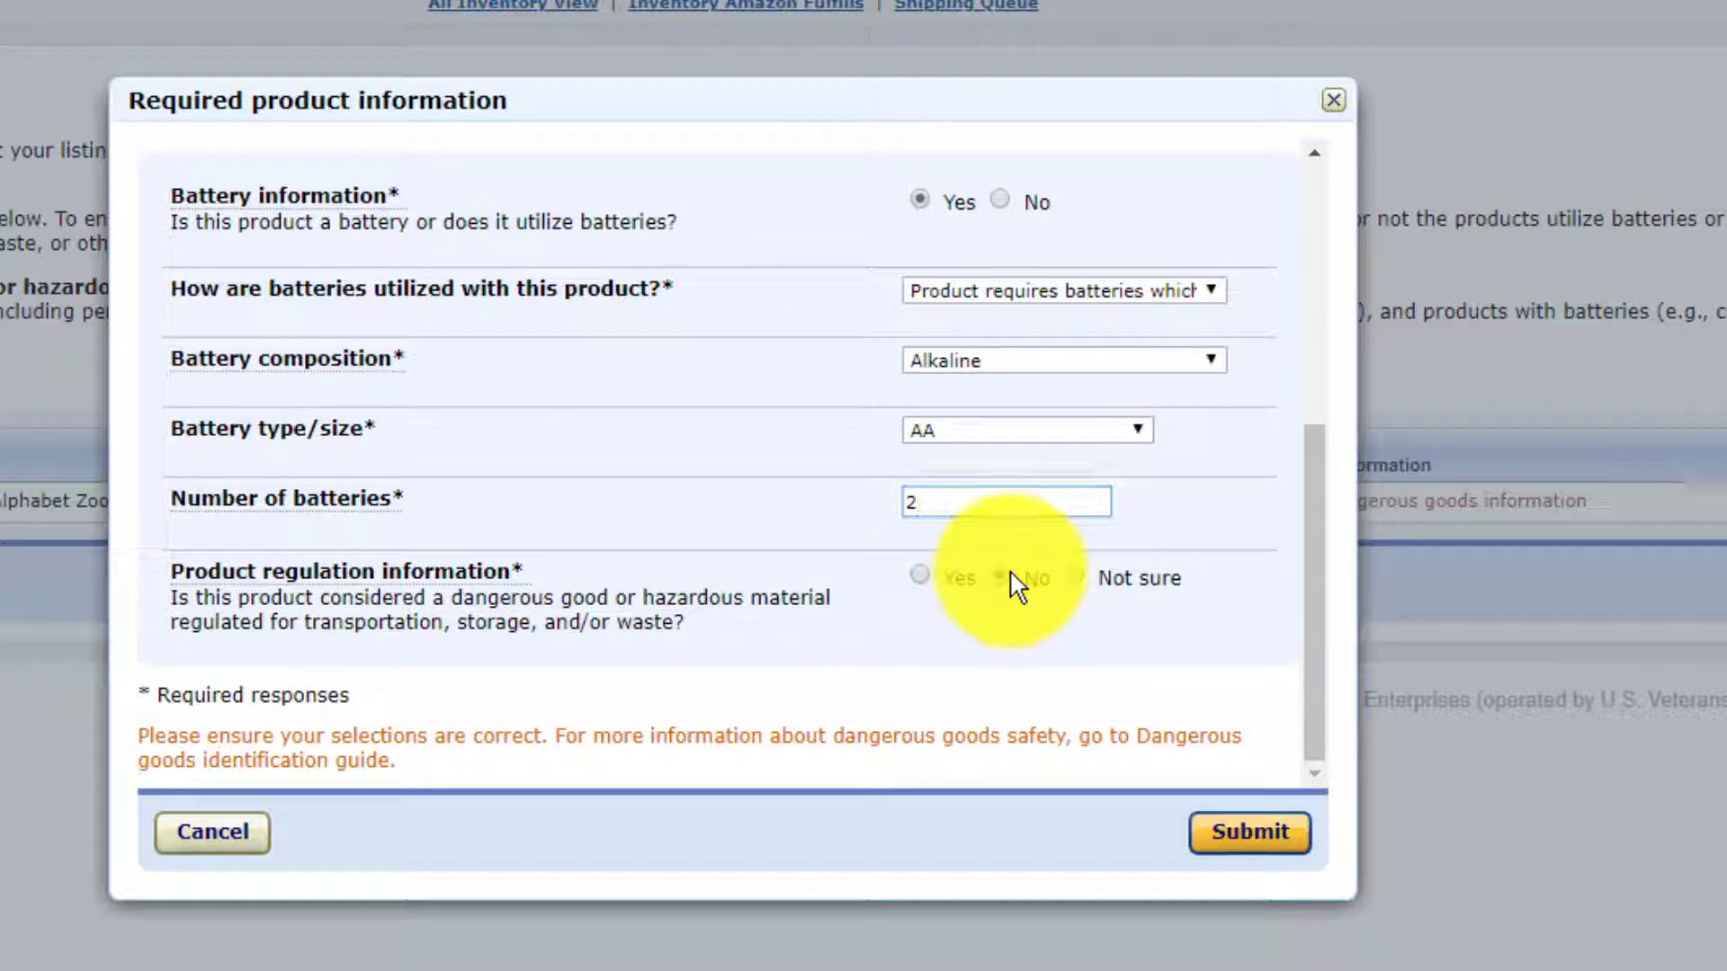
click(1268, 841)
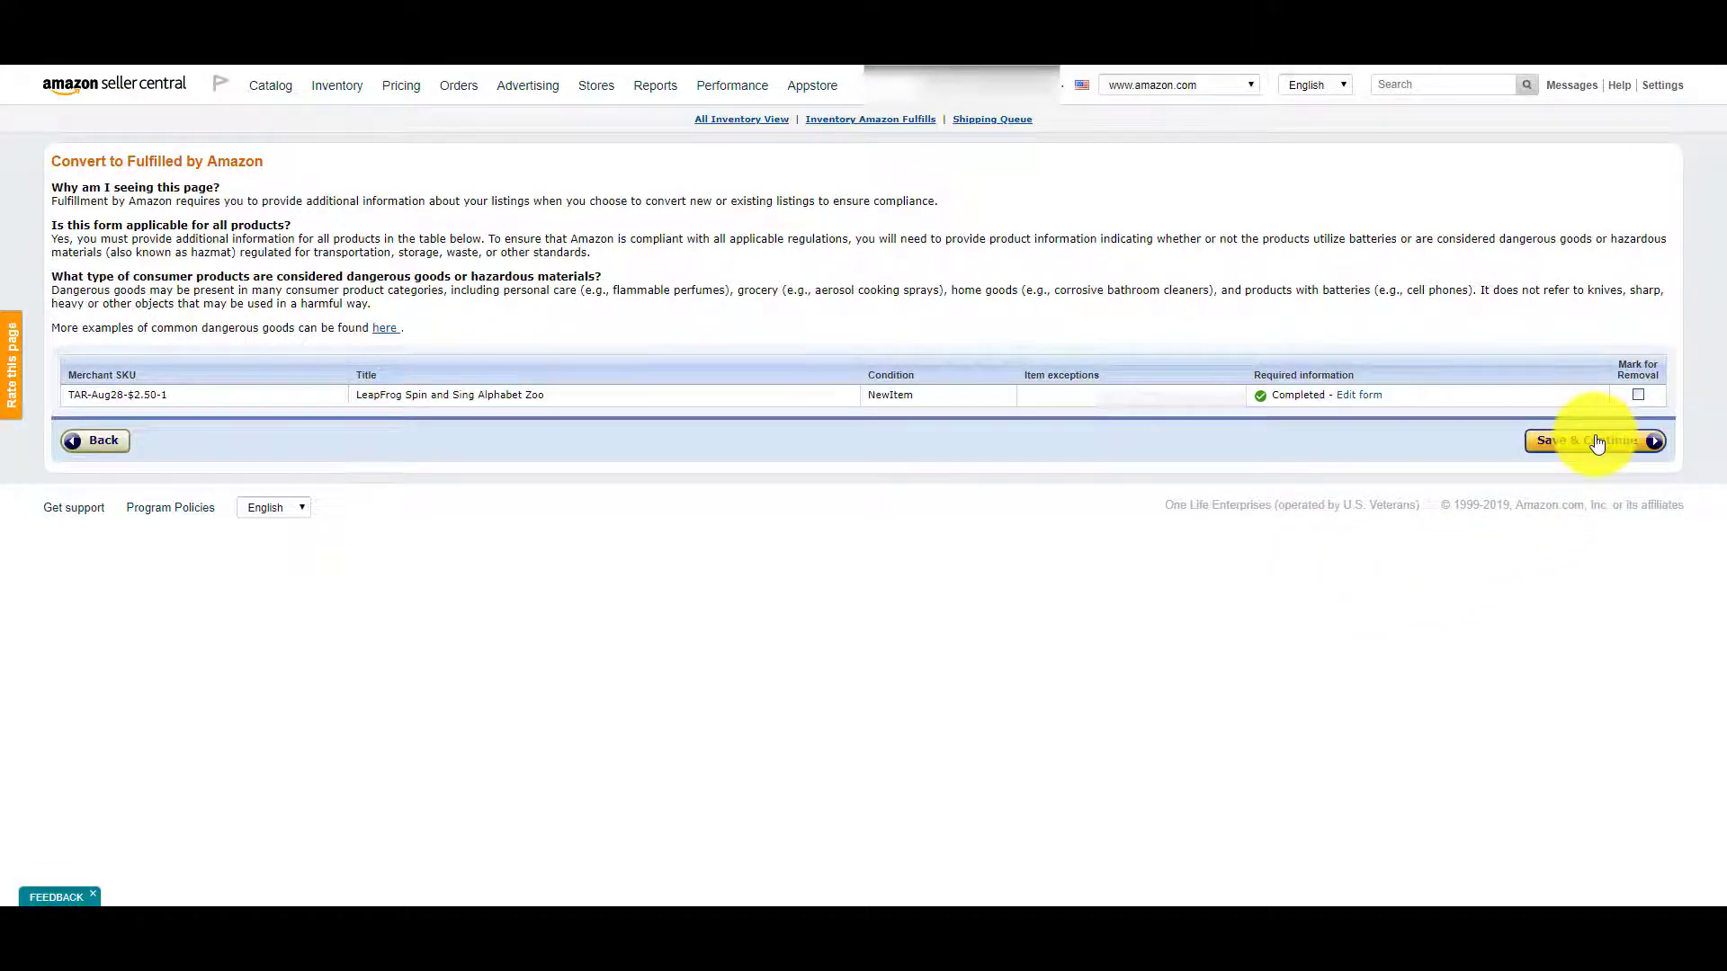
Save the product information and start a shipping plan for the LeapFrog toy.
click(1596, 443)
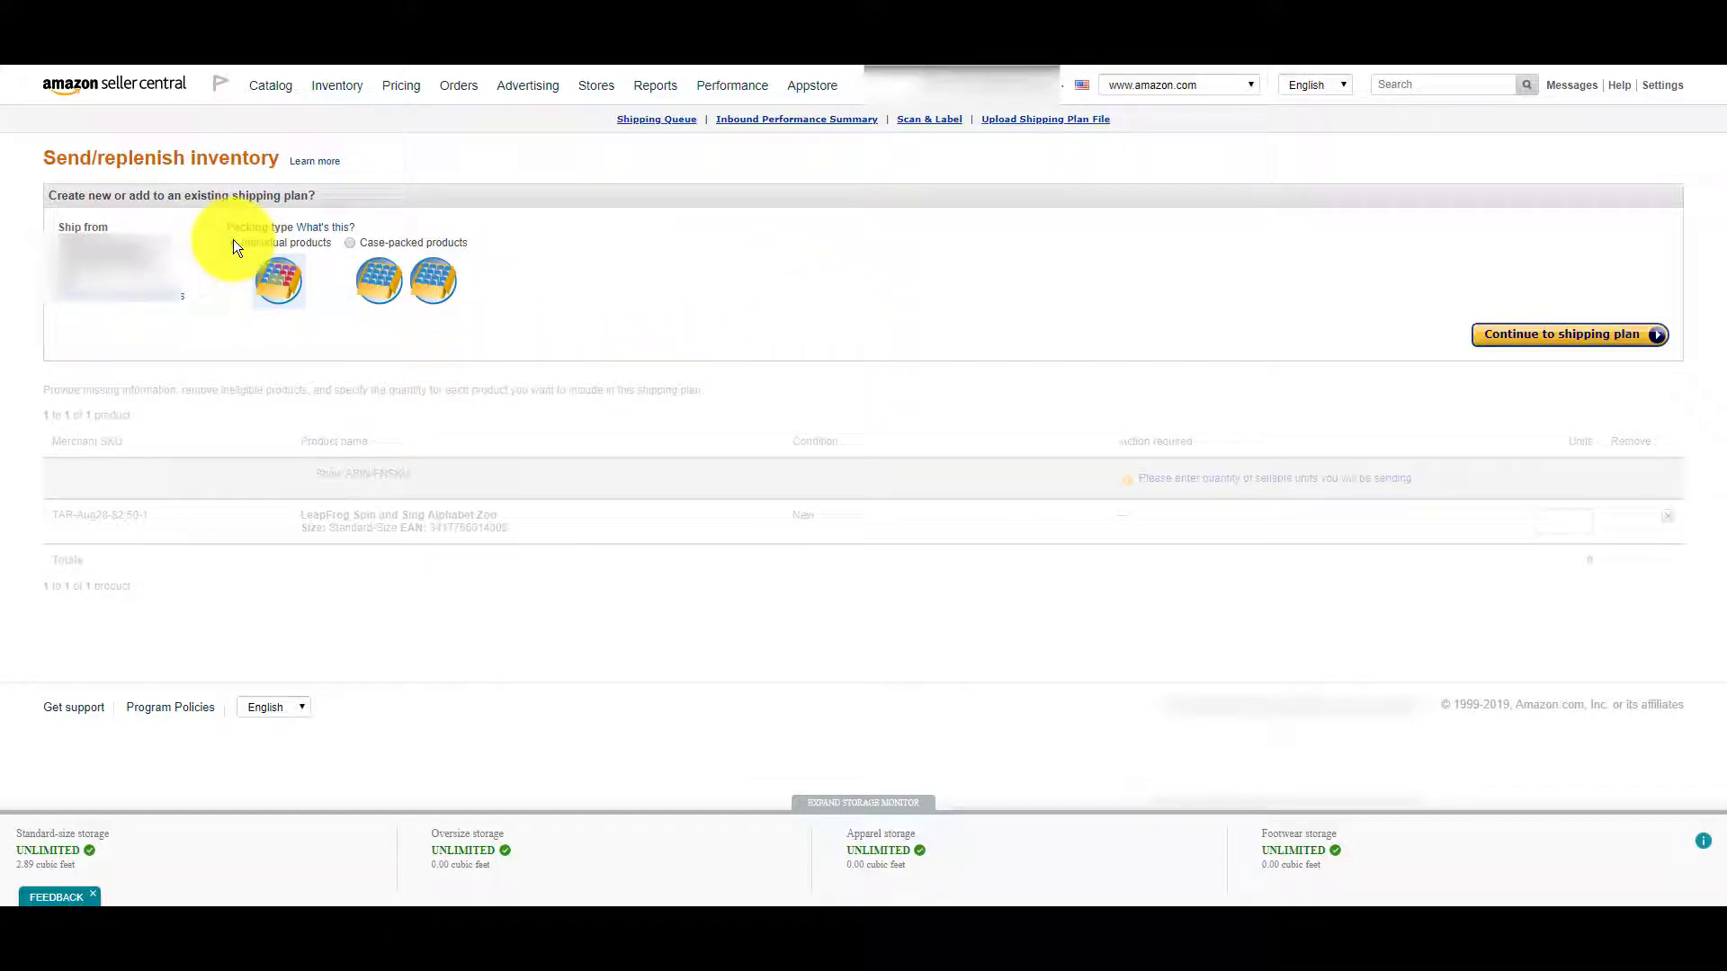
click(1576, 339)
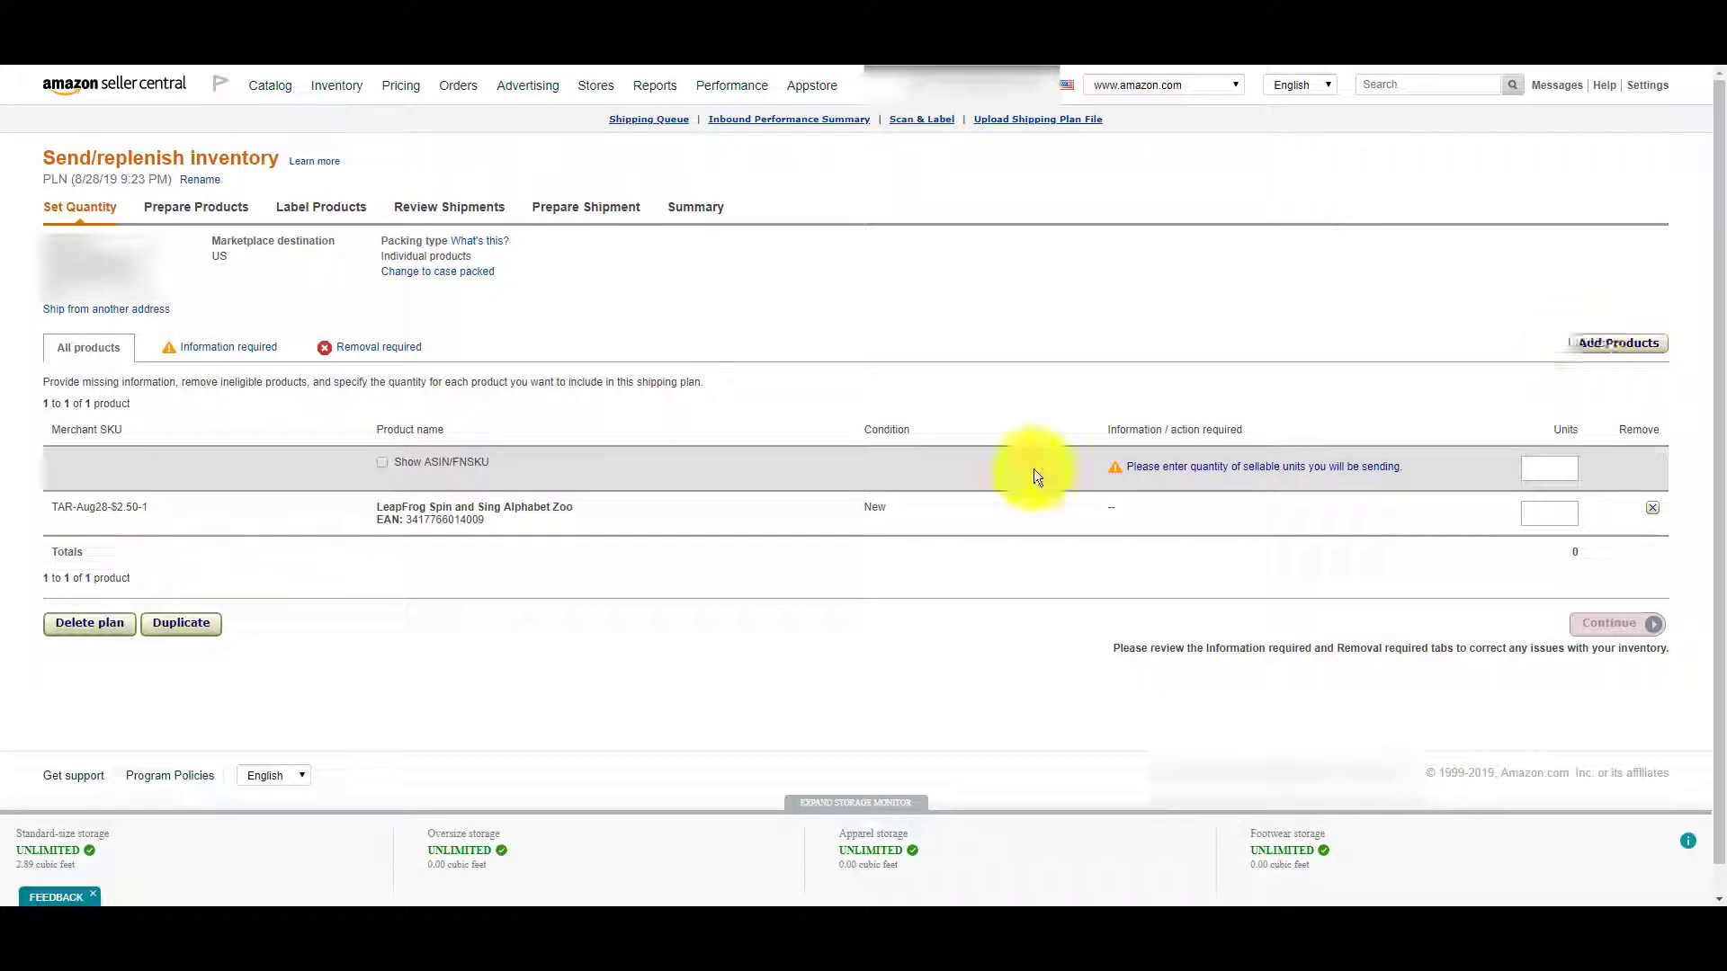
Enter 1 unit of the LeapFrog toy in the shipping plan.
click(1546, 518)
text(1)
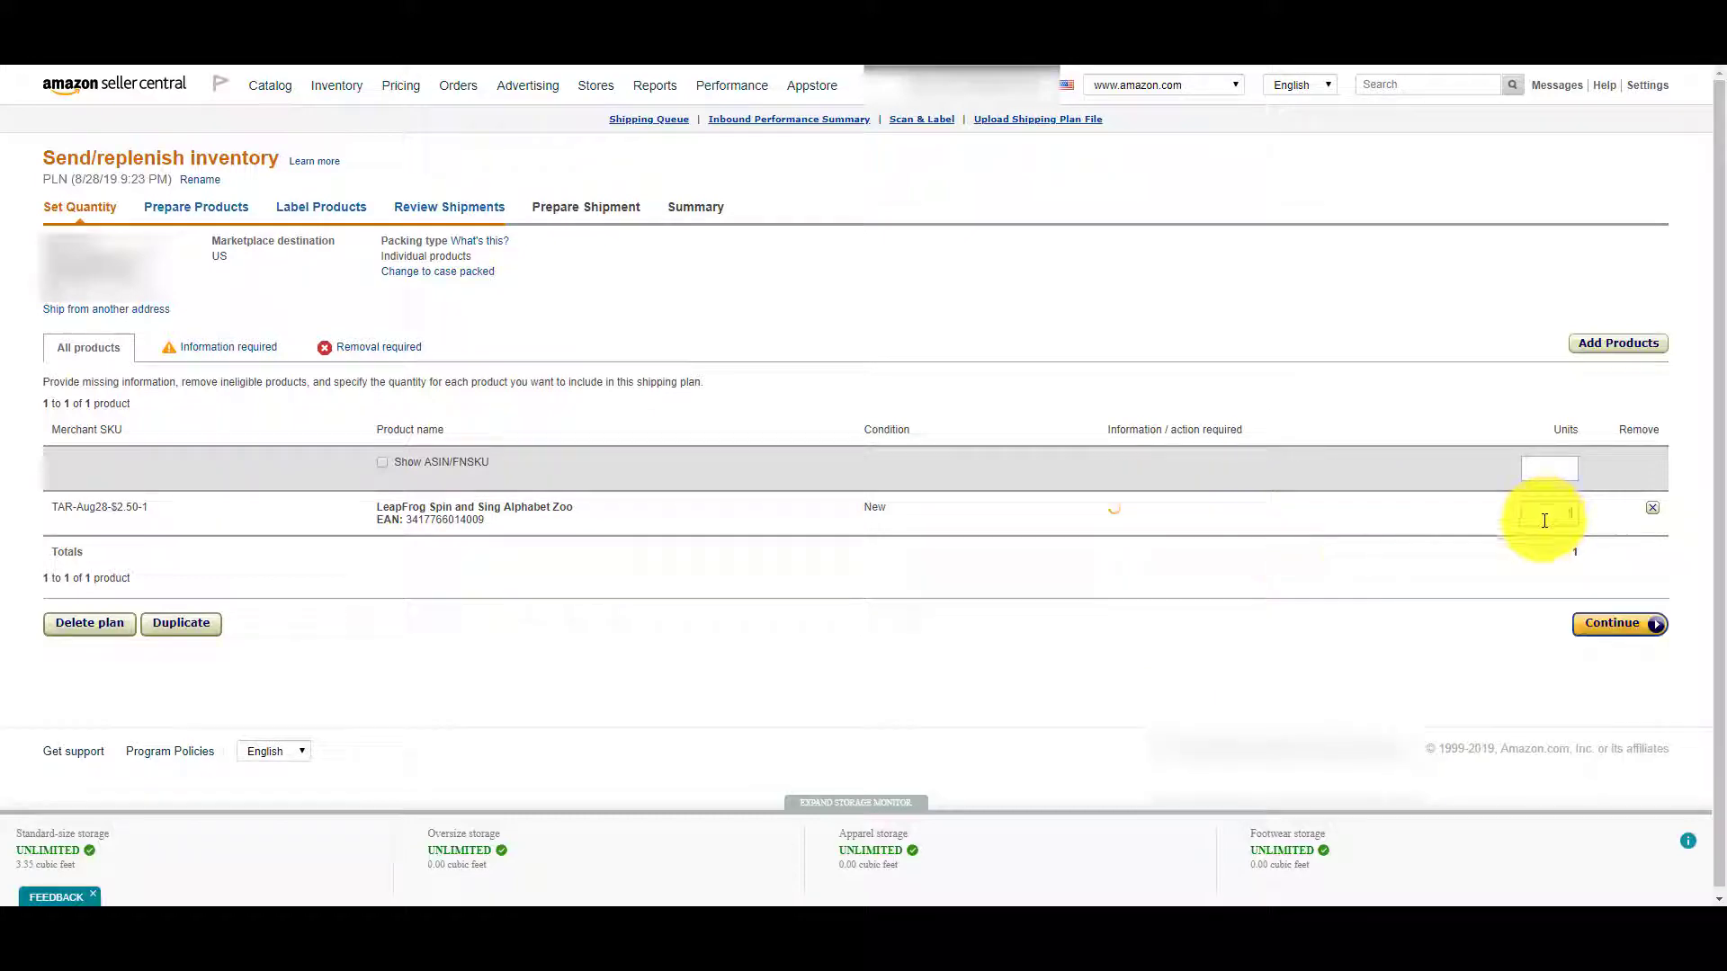
click(483, 193)
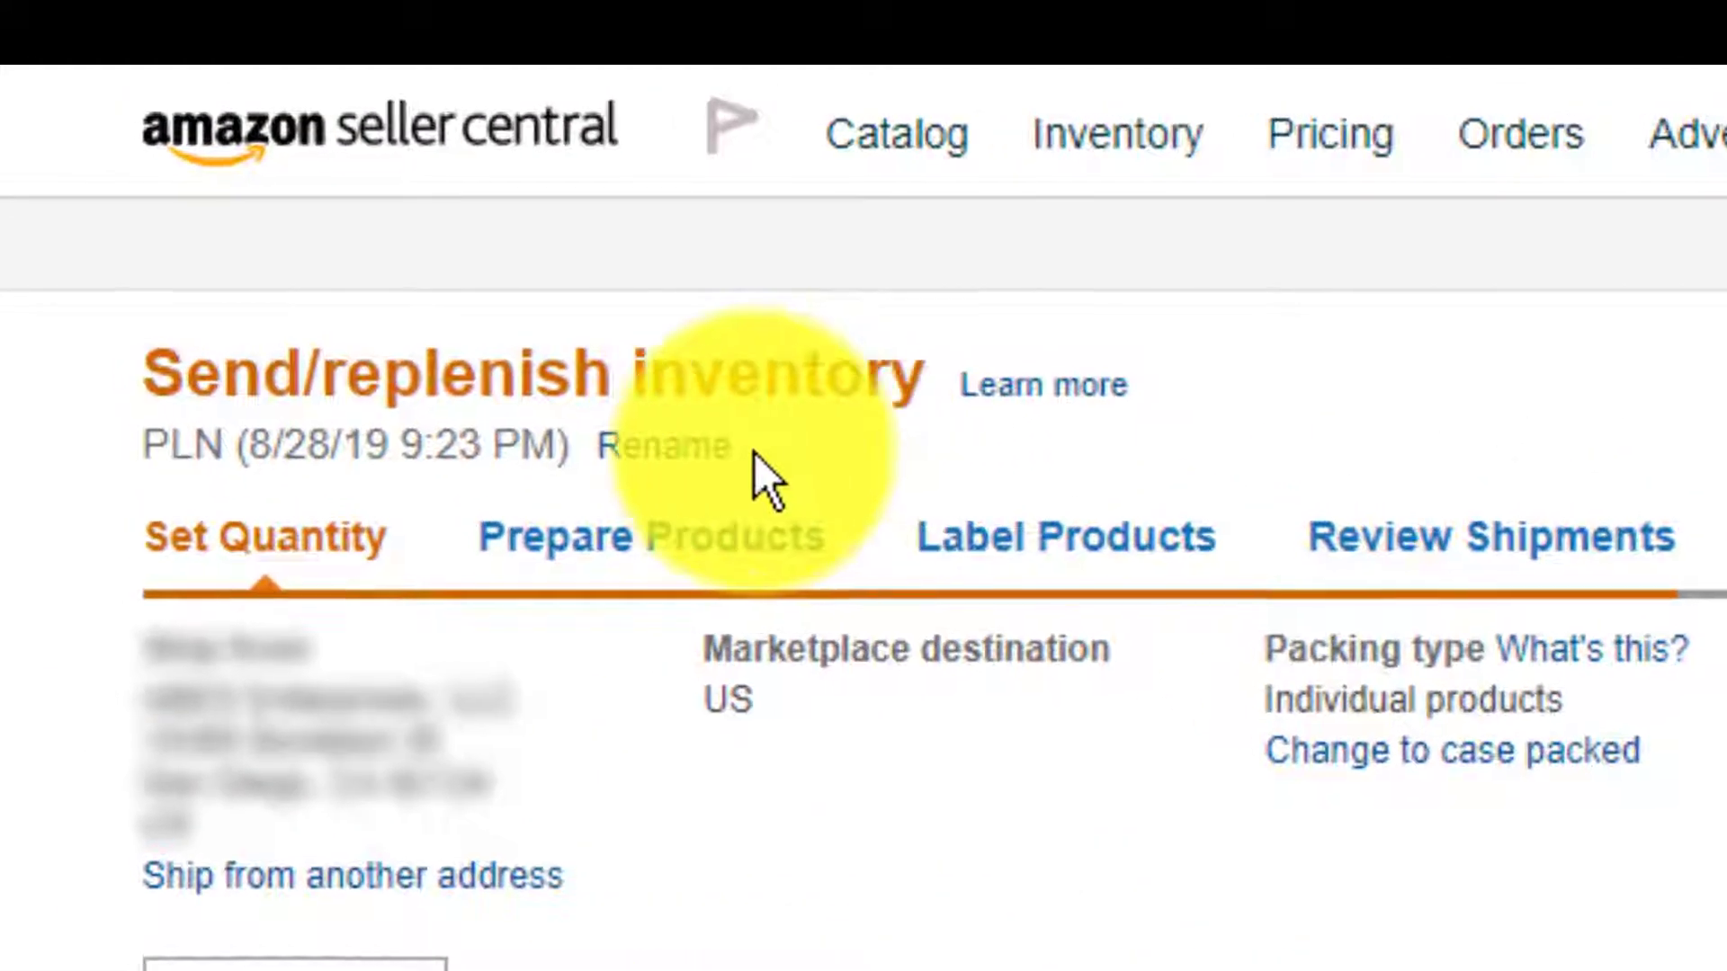
Rename the plan to 'FBA (8/28/19)' and continue to Prepare Products.
click(720, 482)
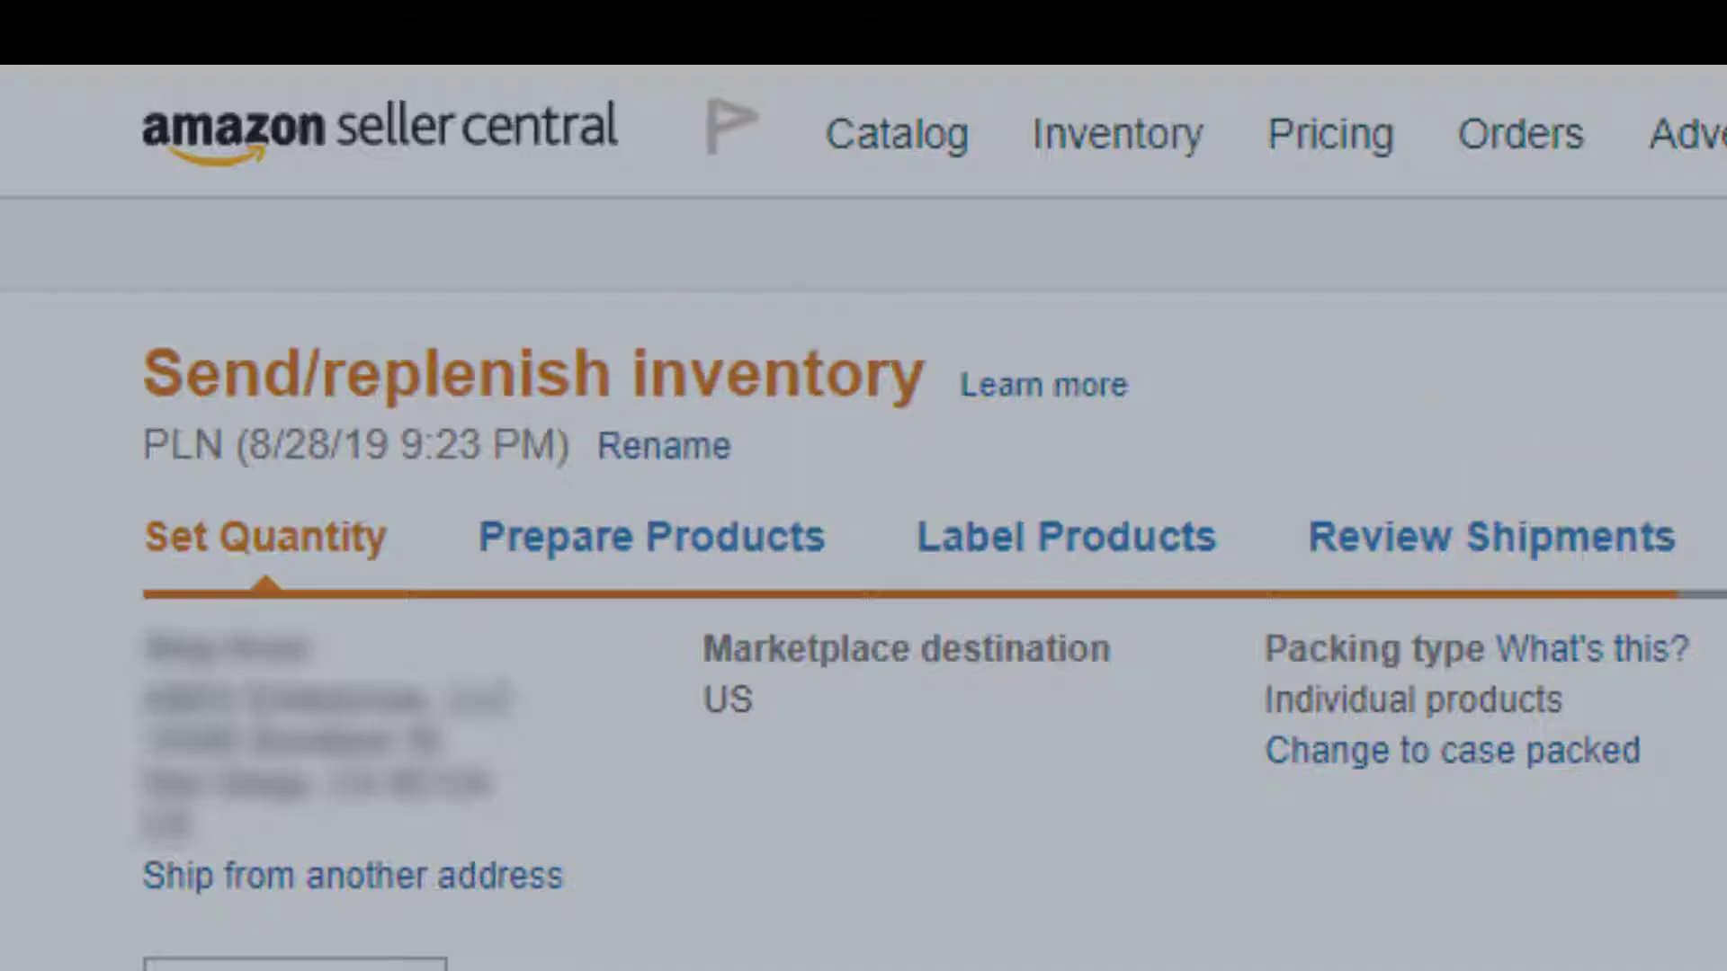
key(BackSpace)
key(BackSpace)
key(BackSpace)
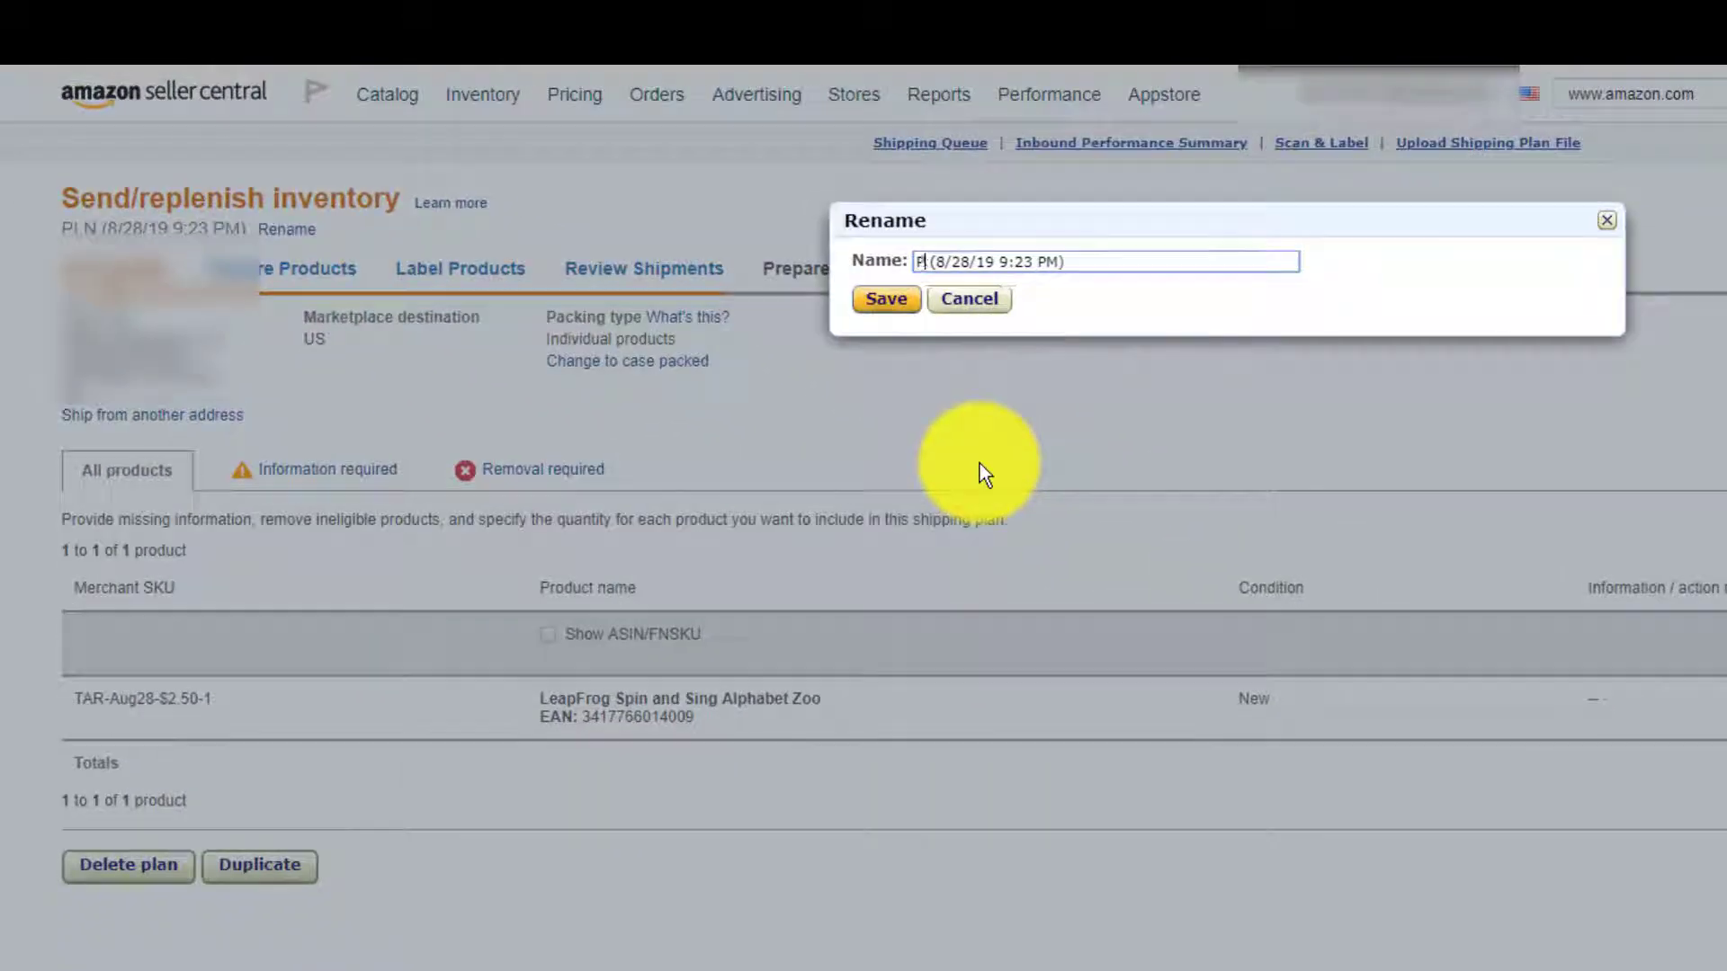
text(FBA)
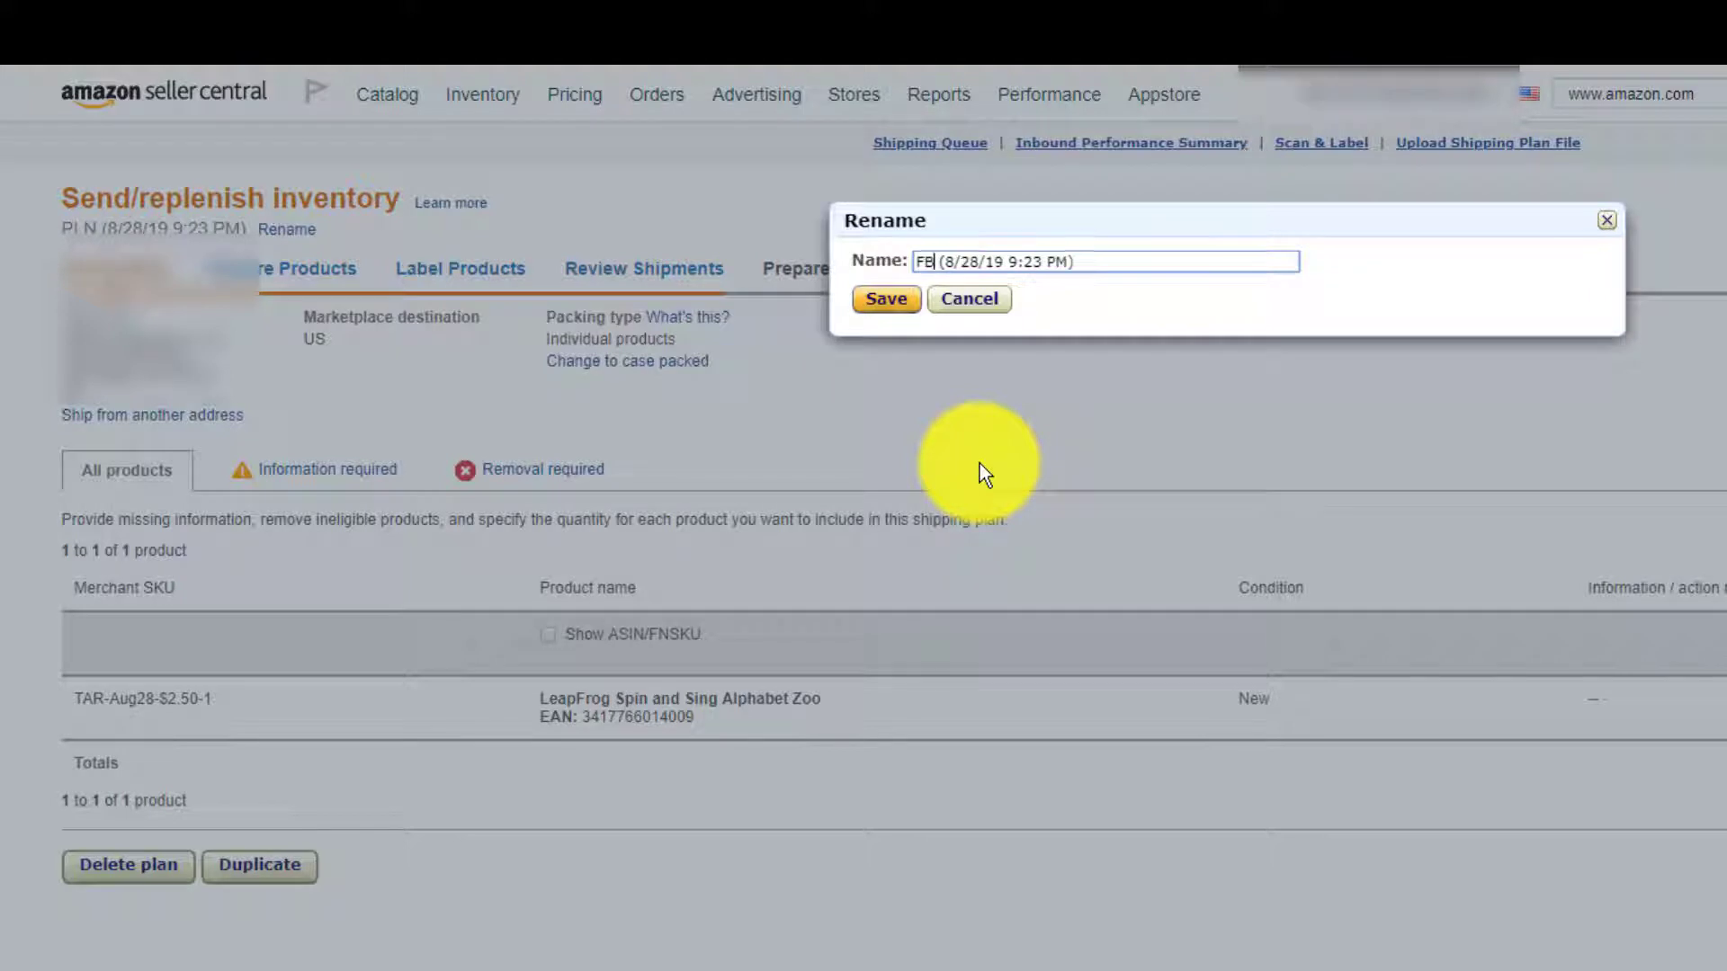
key(Right)
key(Right)
key(Right)
key(Right)
key(Right)
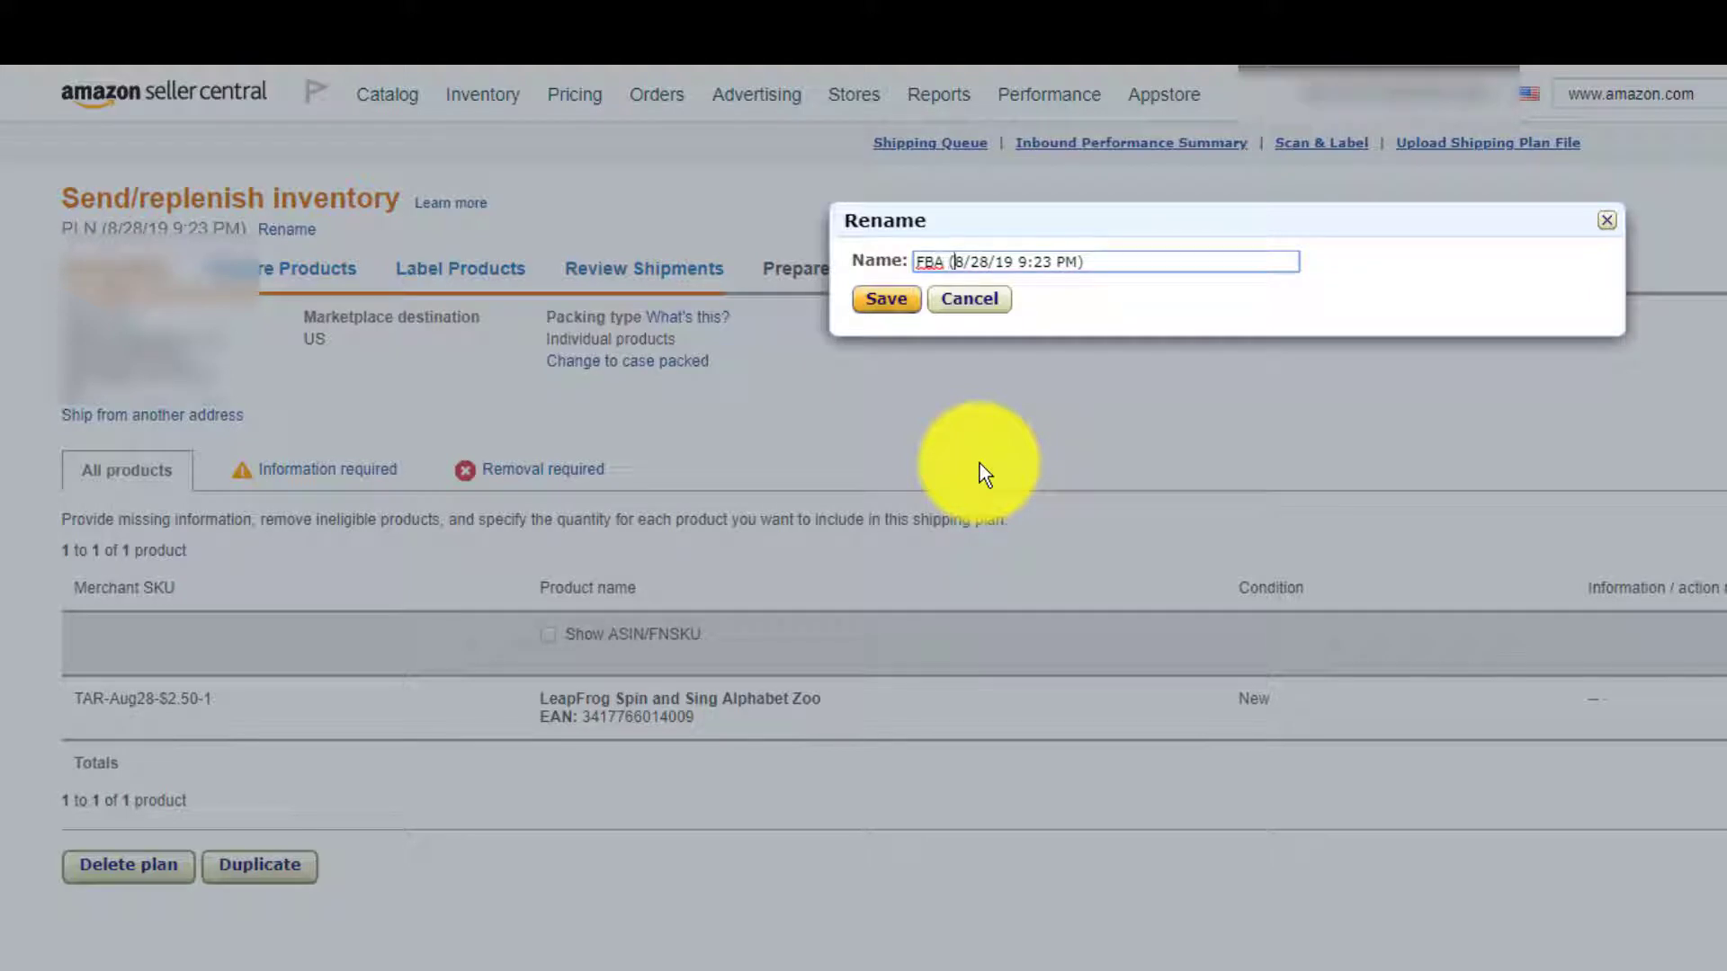
key(Right)
key(Right)
key(Right)
key(Right)
key(Delete)
key(Delete)
key(Delete)
key(Delete)
key(Delete)
key(Delete)
key(Delete)
key(Delete)
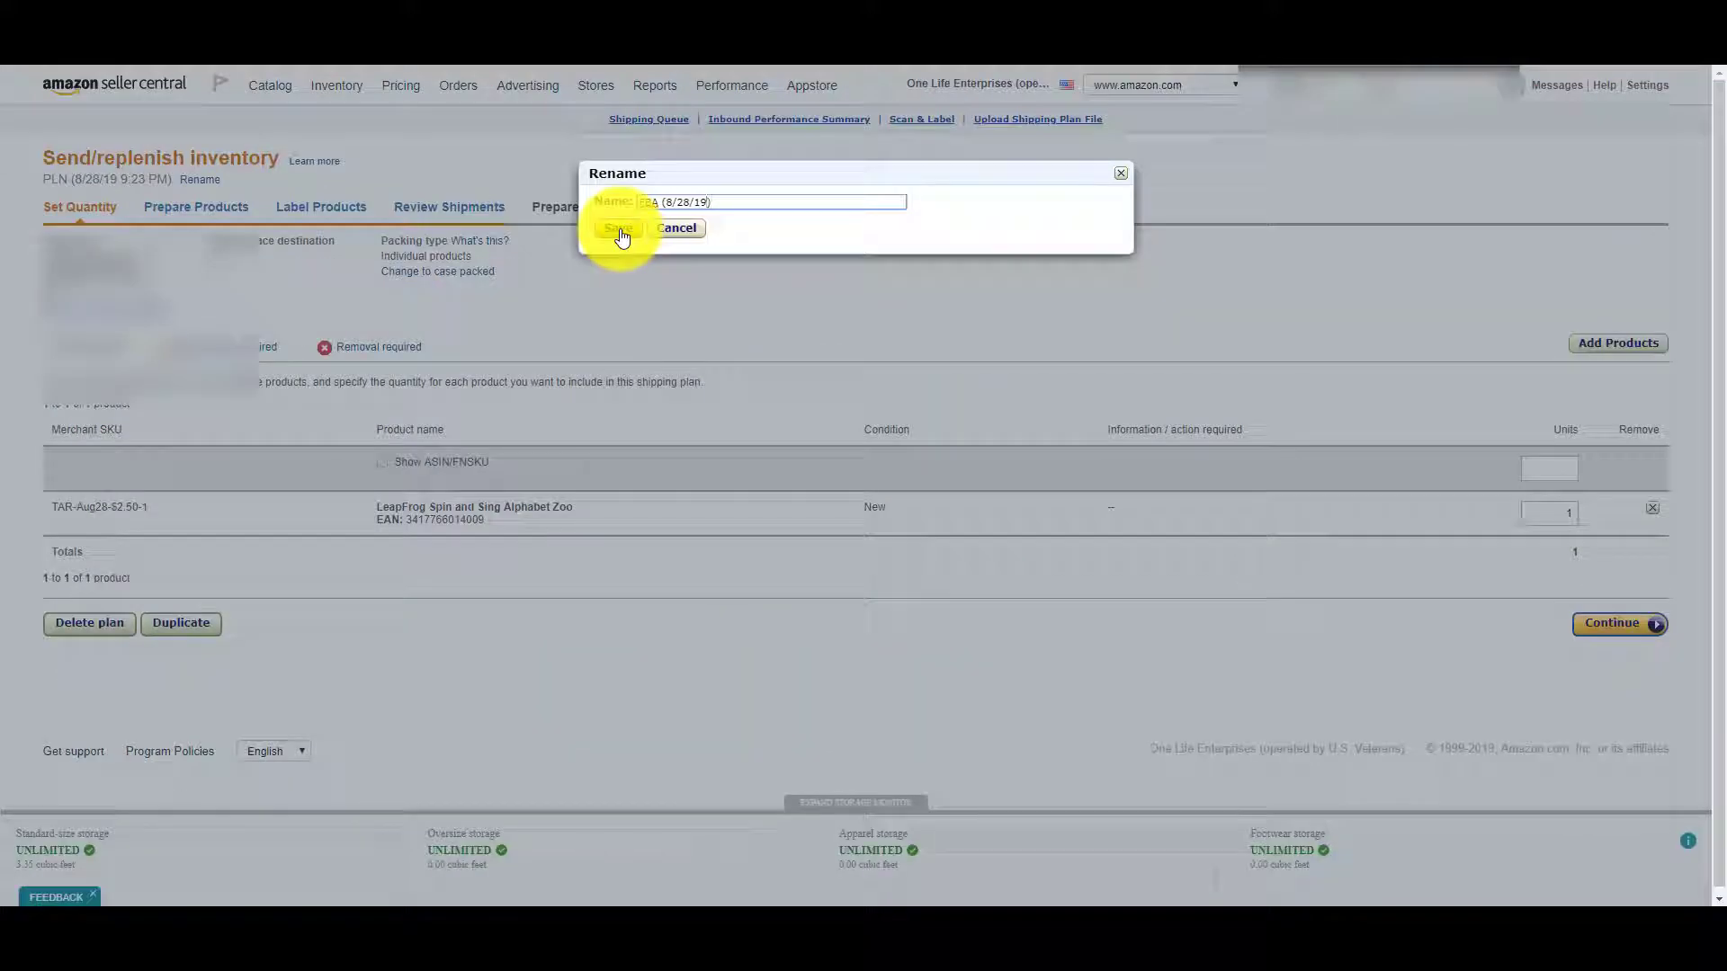
click(620, 232)
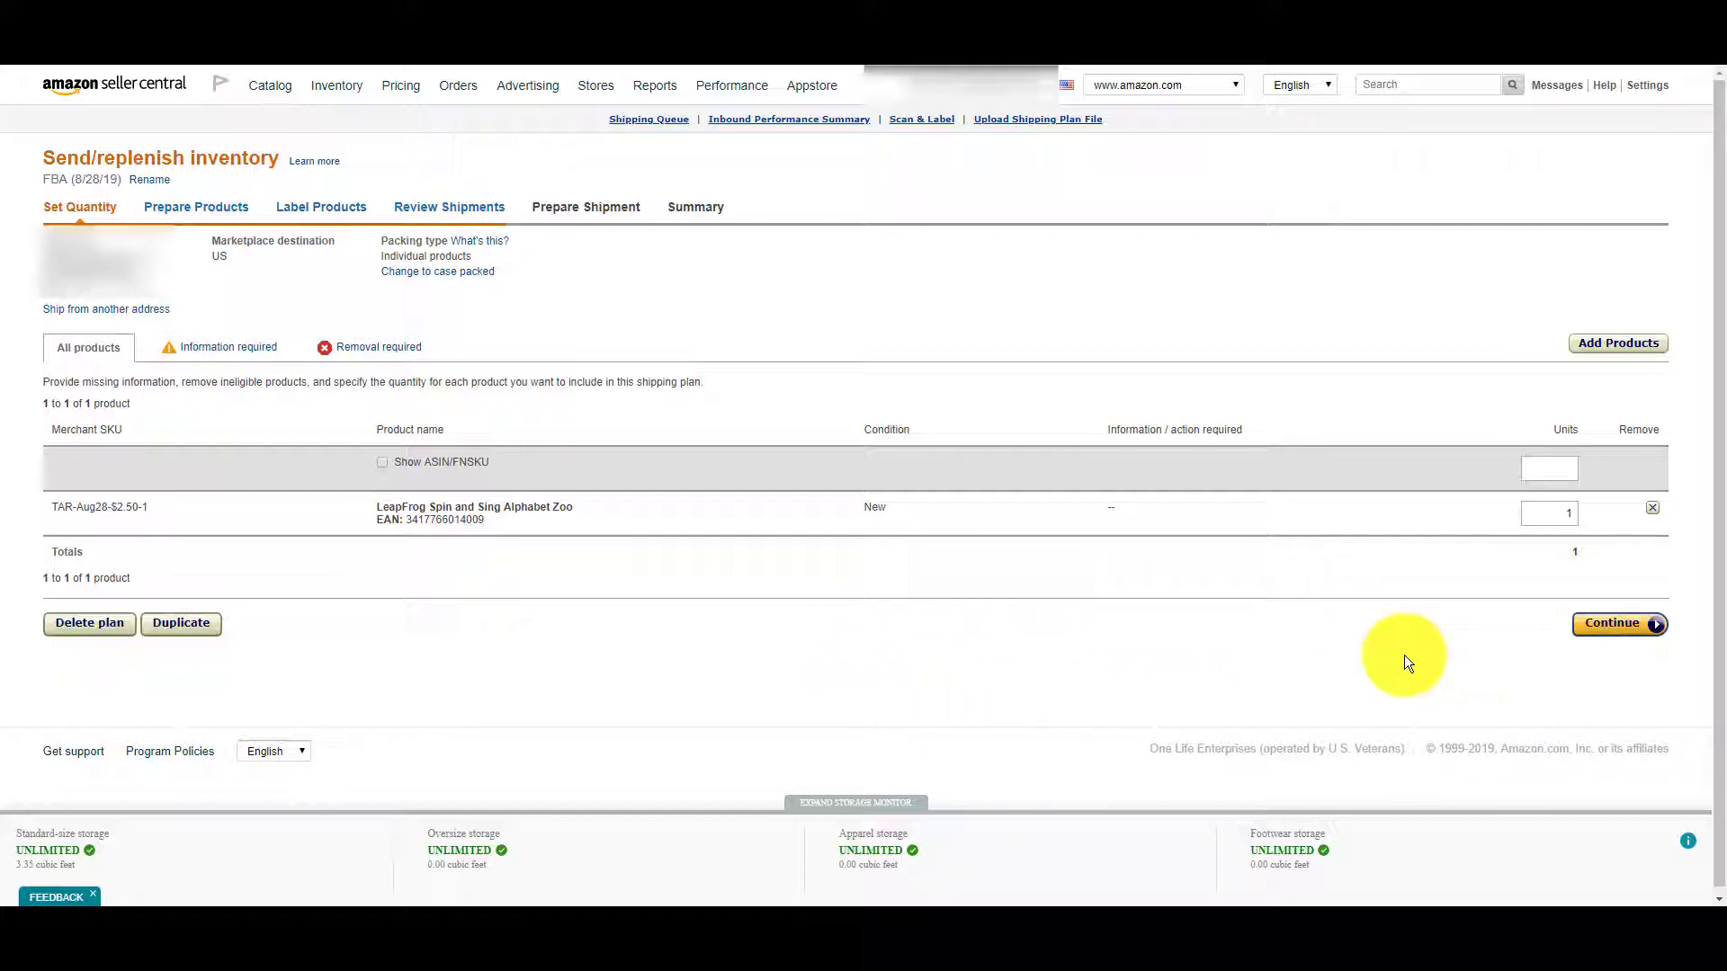
mouse_move(268, 90)
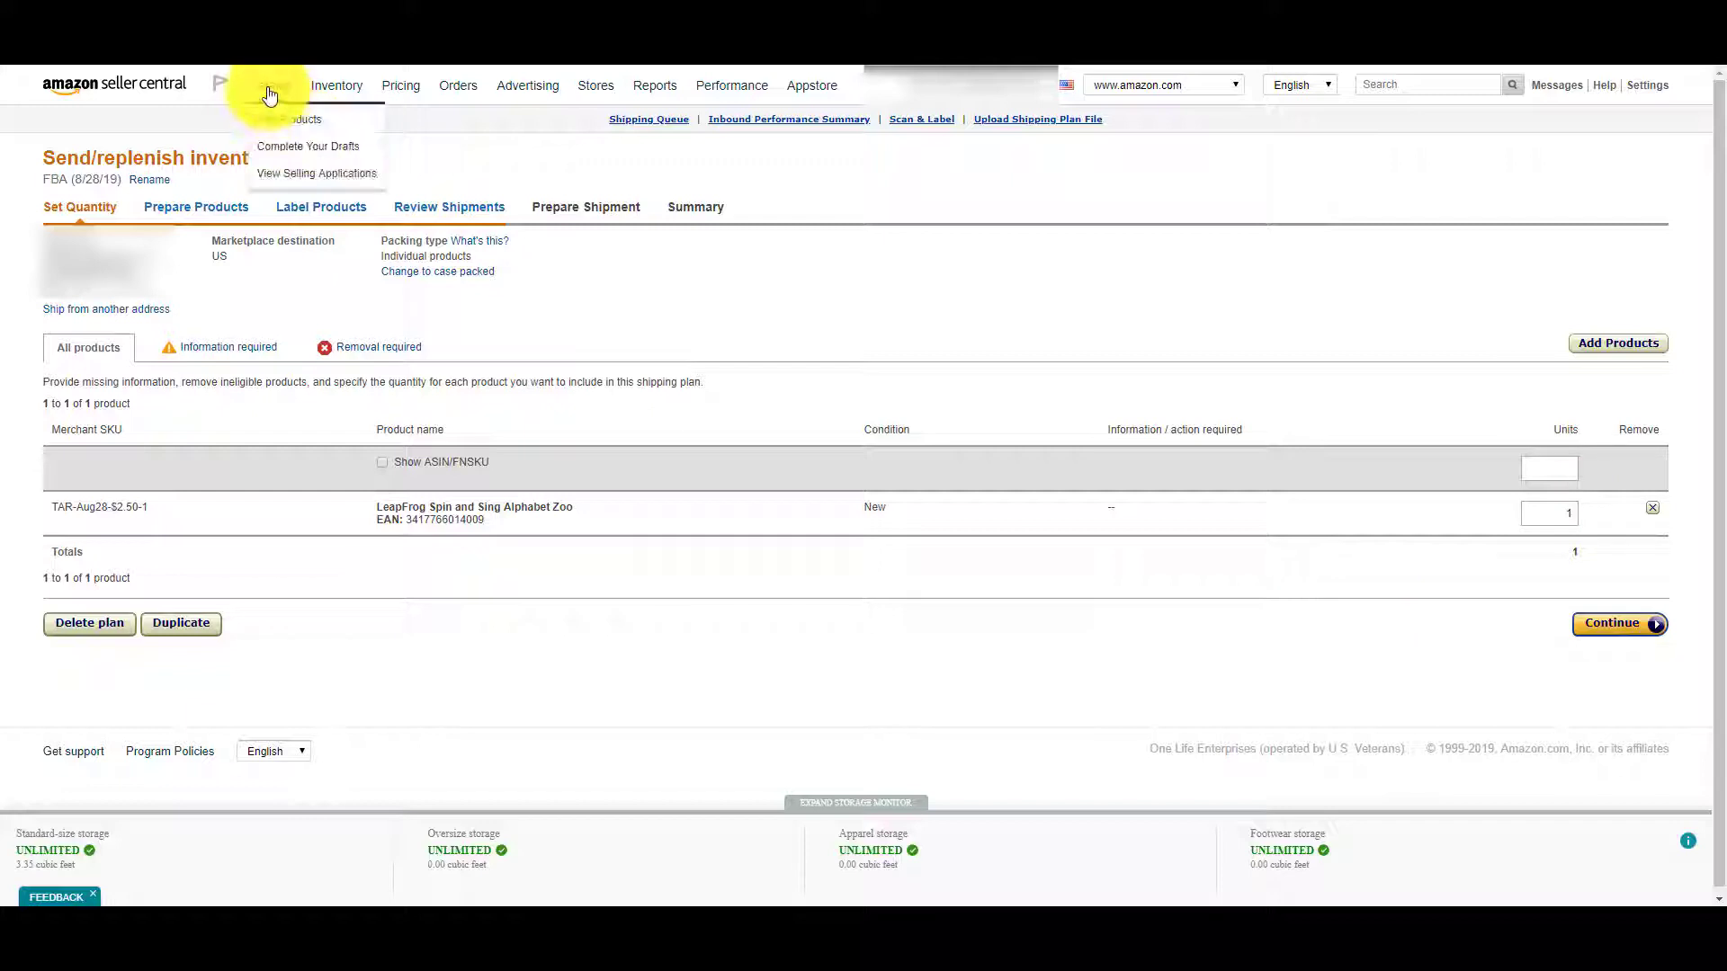
mouse_move(339, 85)
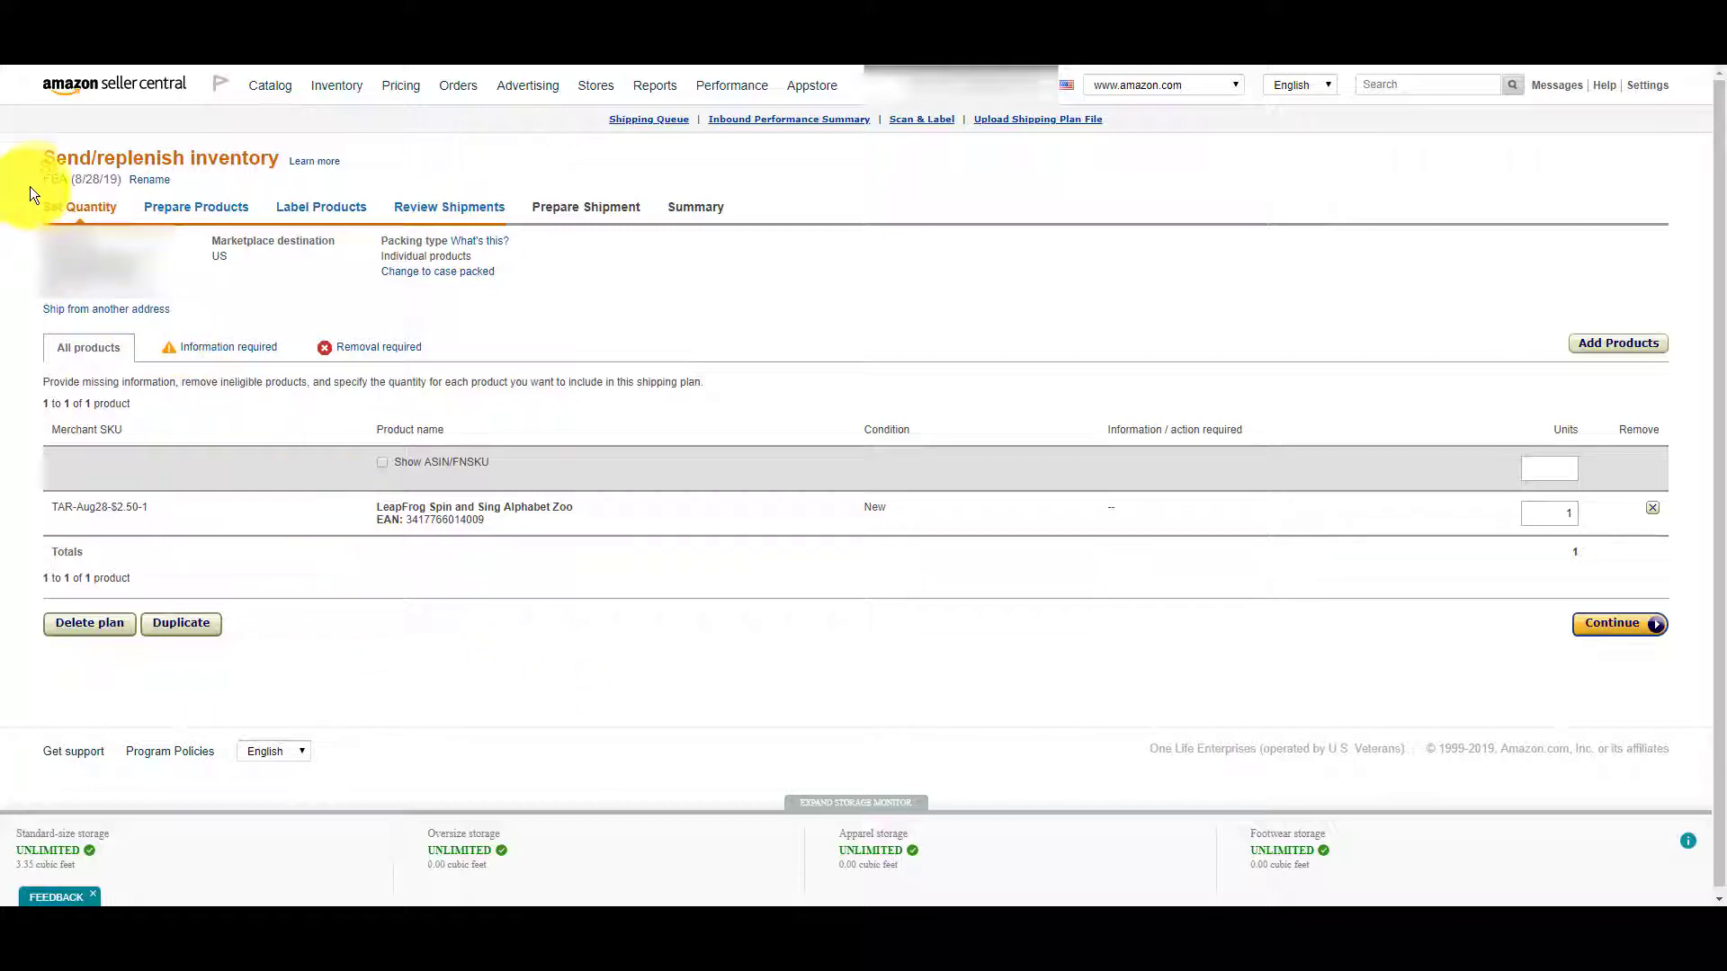
drag(40, 176, 116, 185)
click(784, 652)
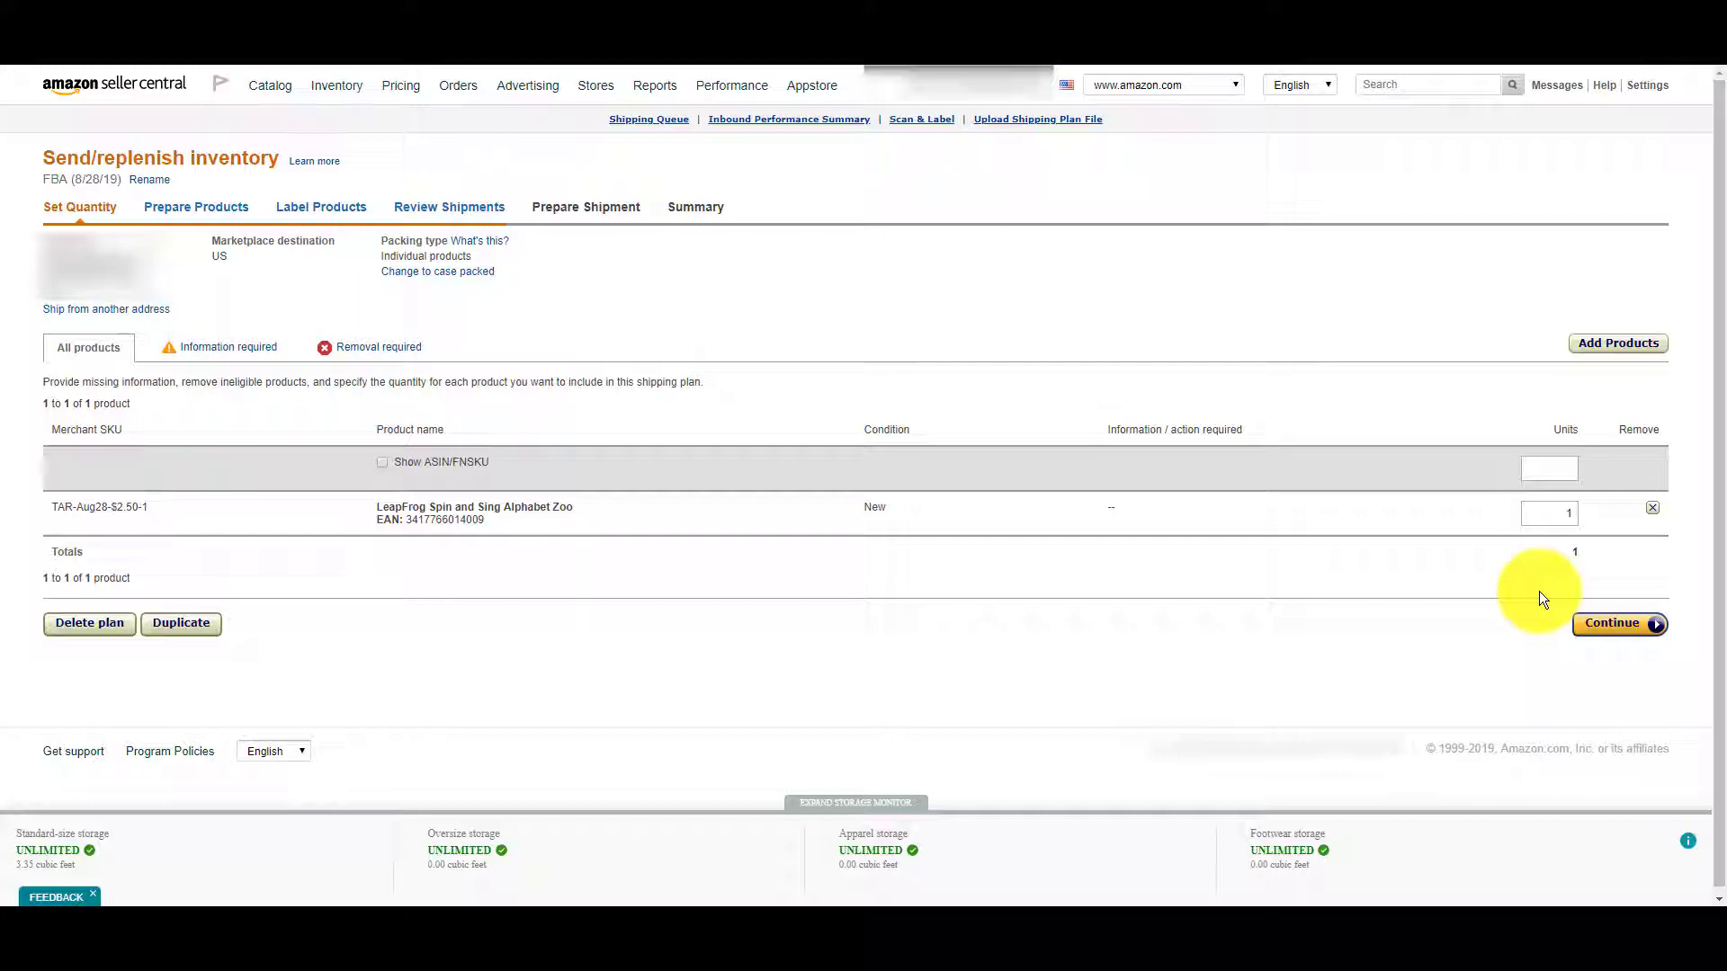
click(1610, 630)
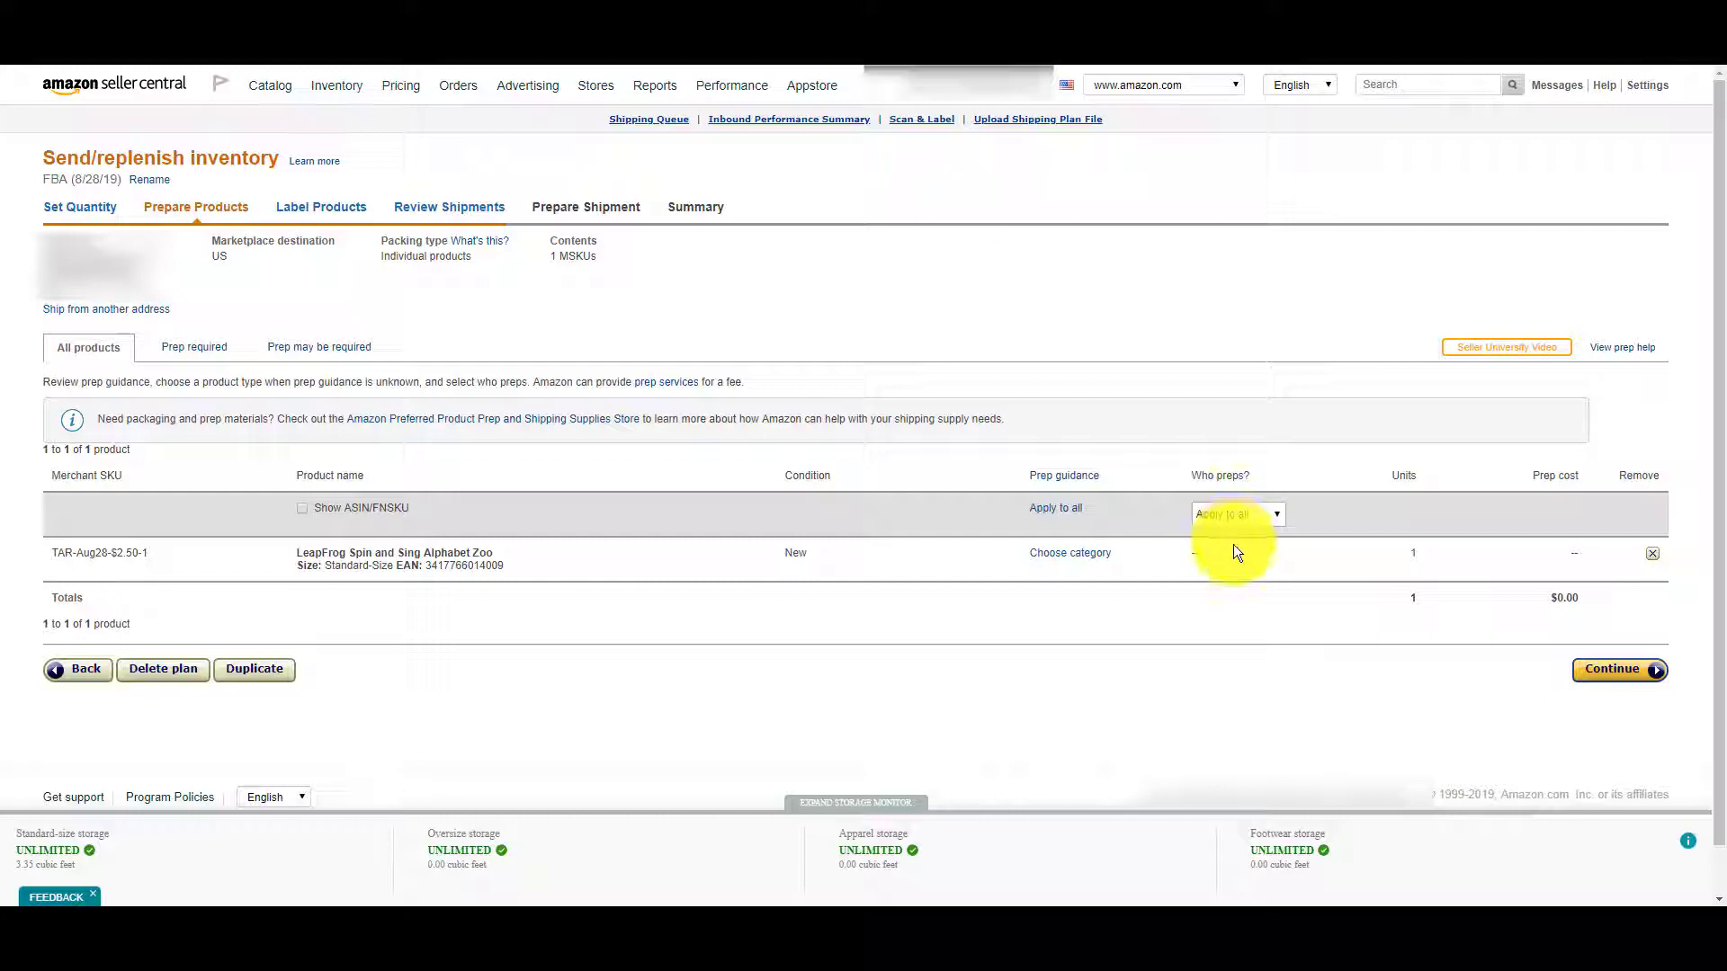
Set Merchant as the prepper and continue to Label Products.
click(1239, 516)
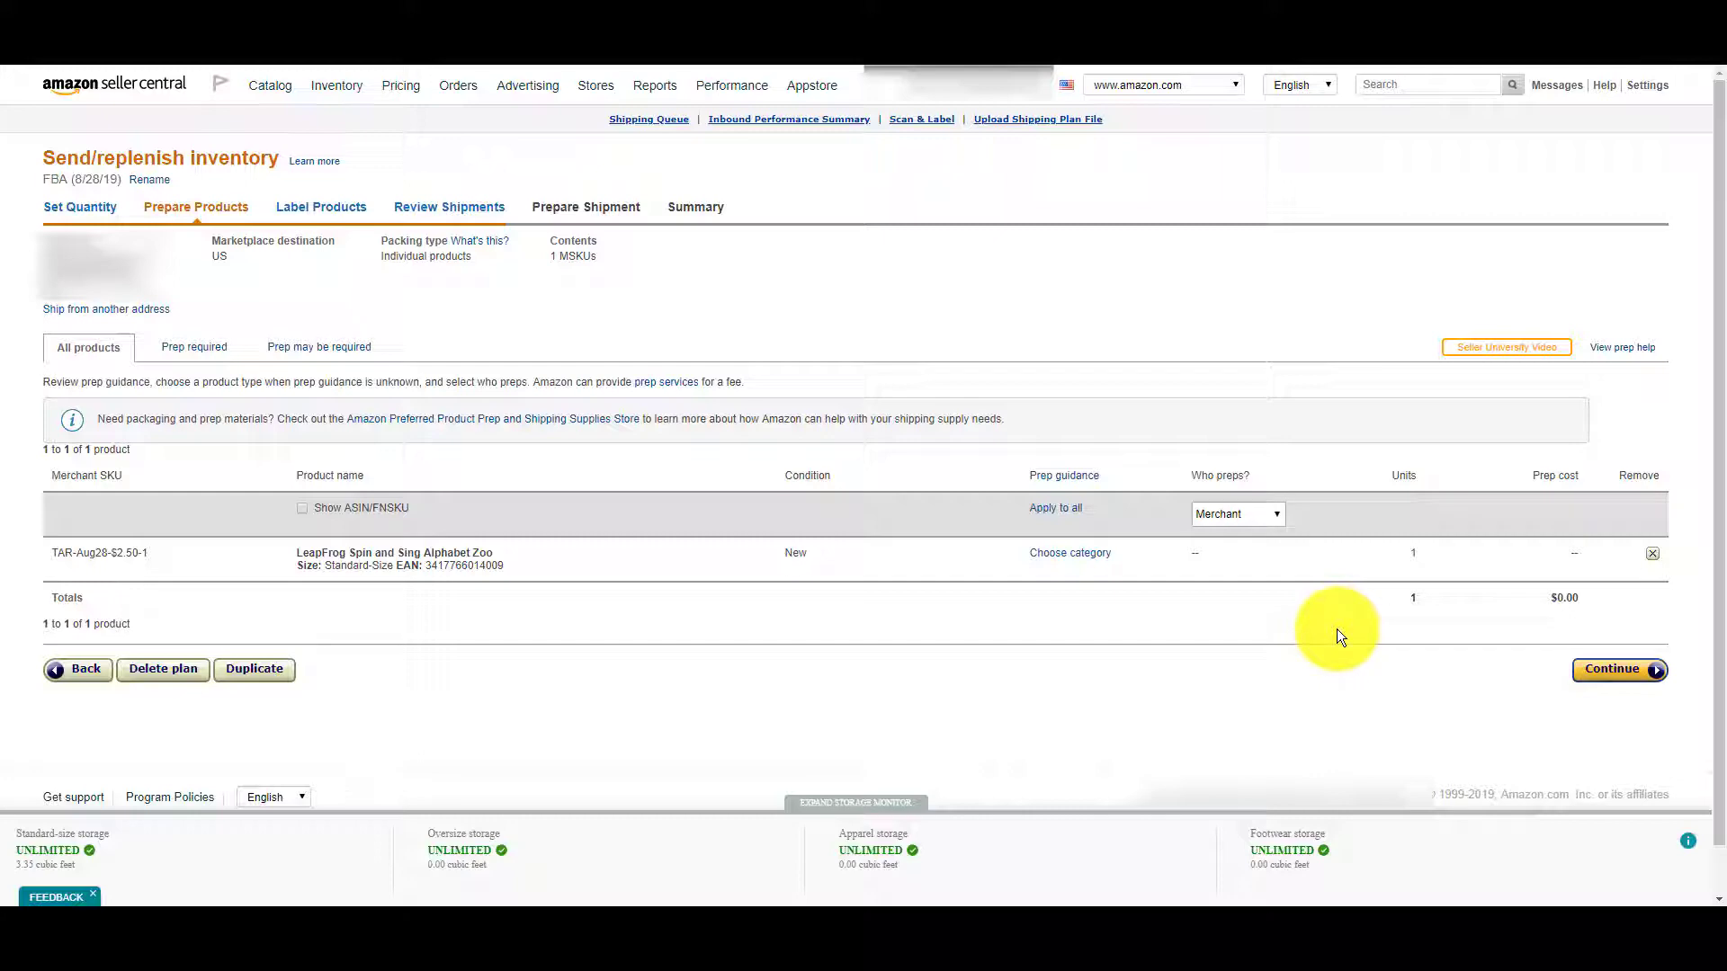
click(1614, 670)
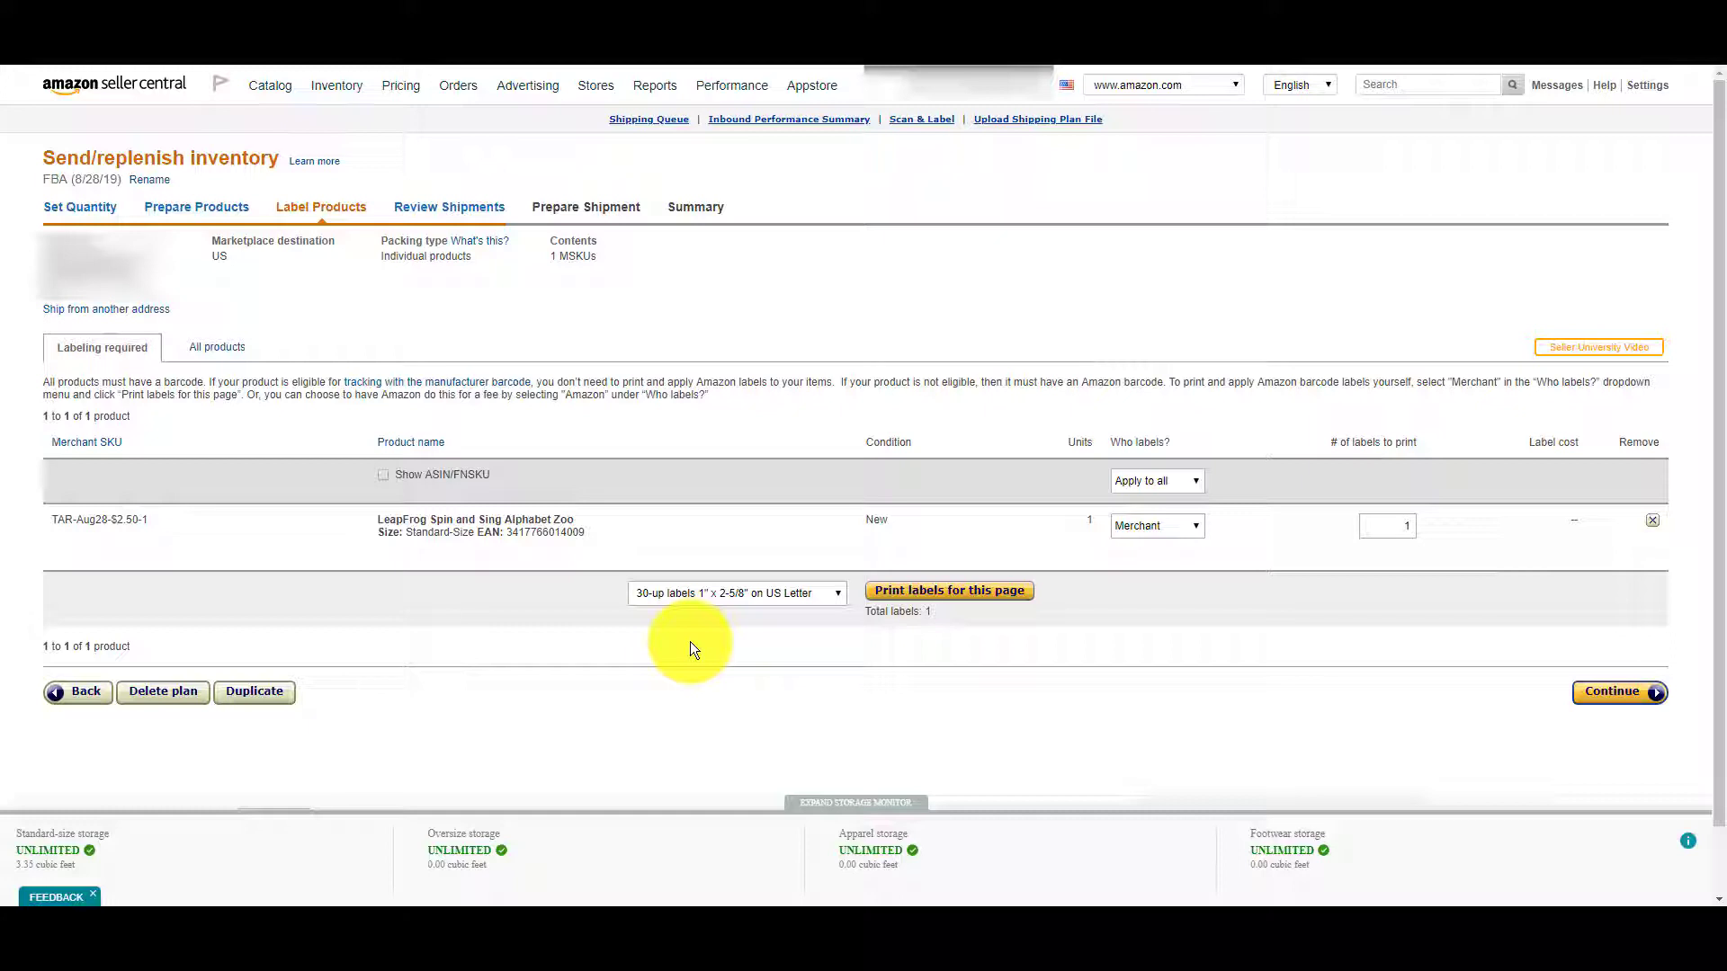
Print the item label with Microsoft Print to PDF, saving it as 123123213.
click(933, 599)
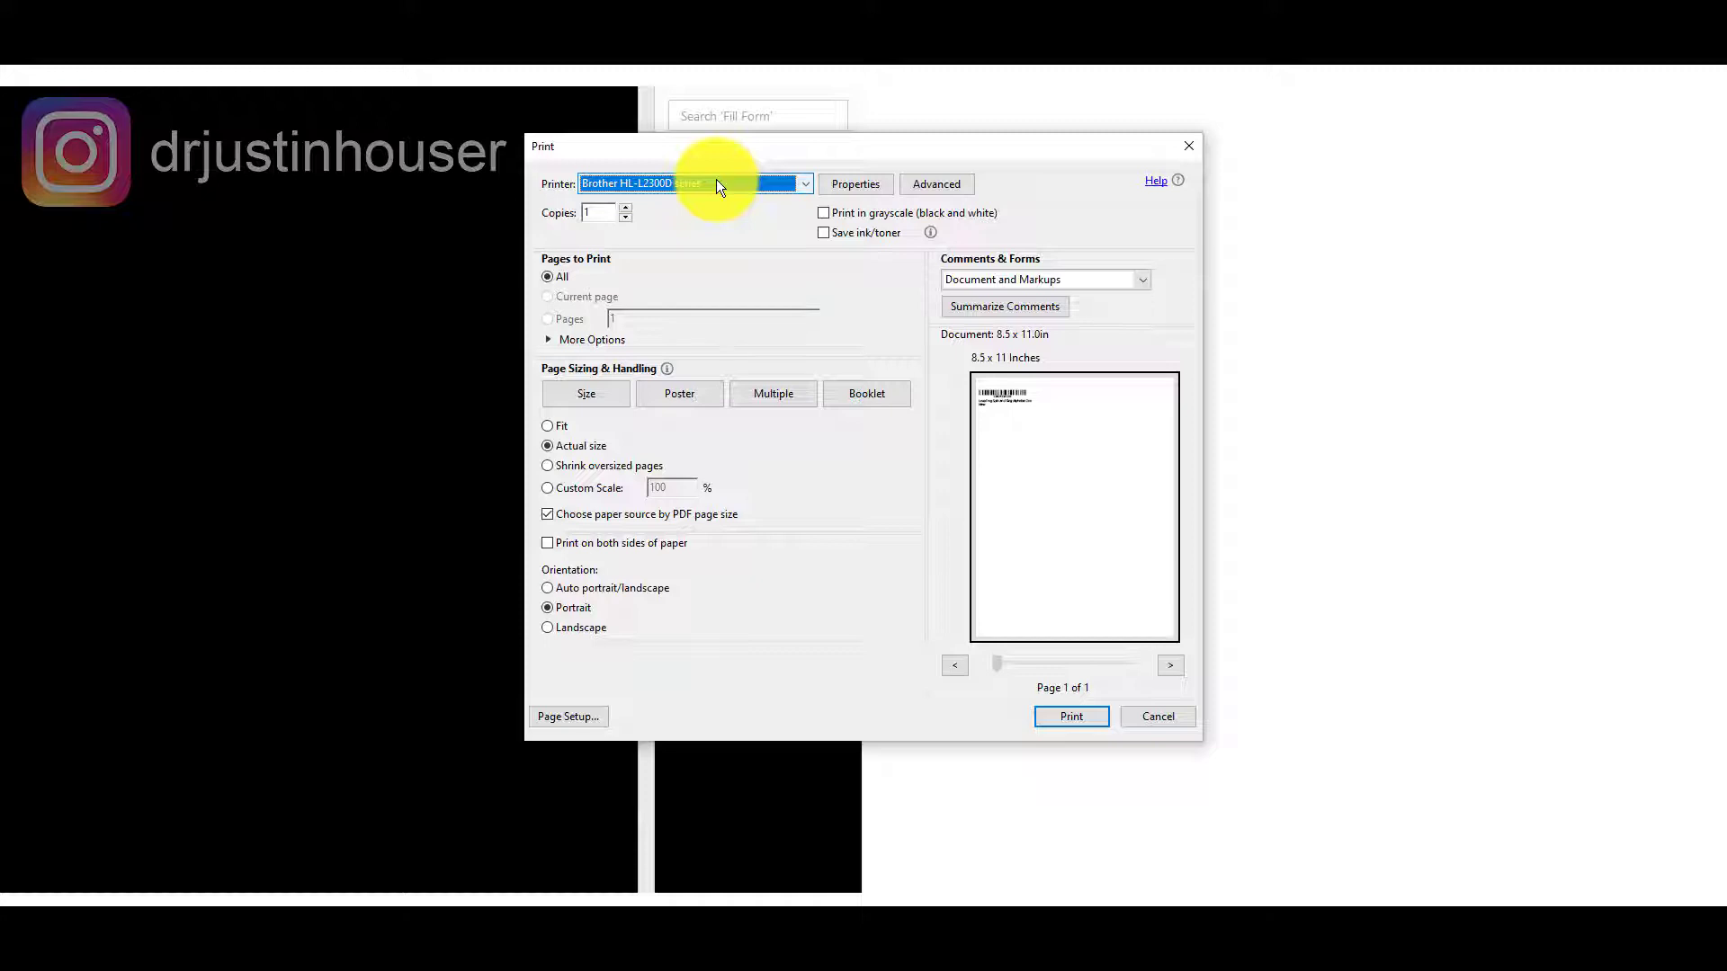
click(717, 185)
click(718, 251)
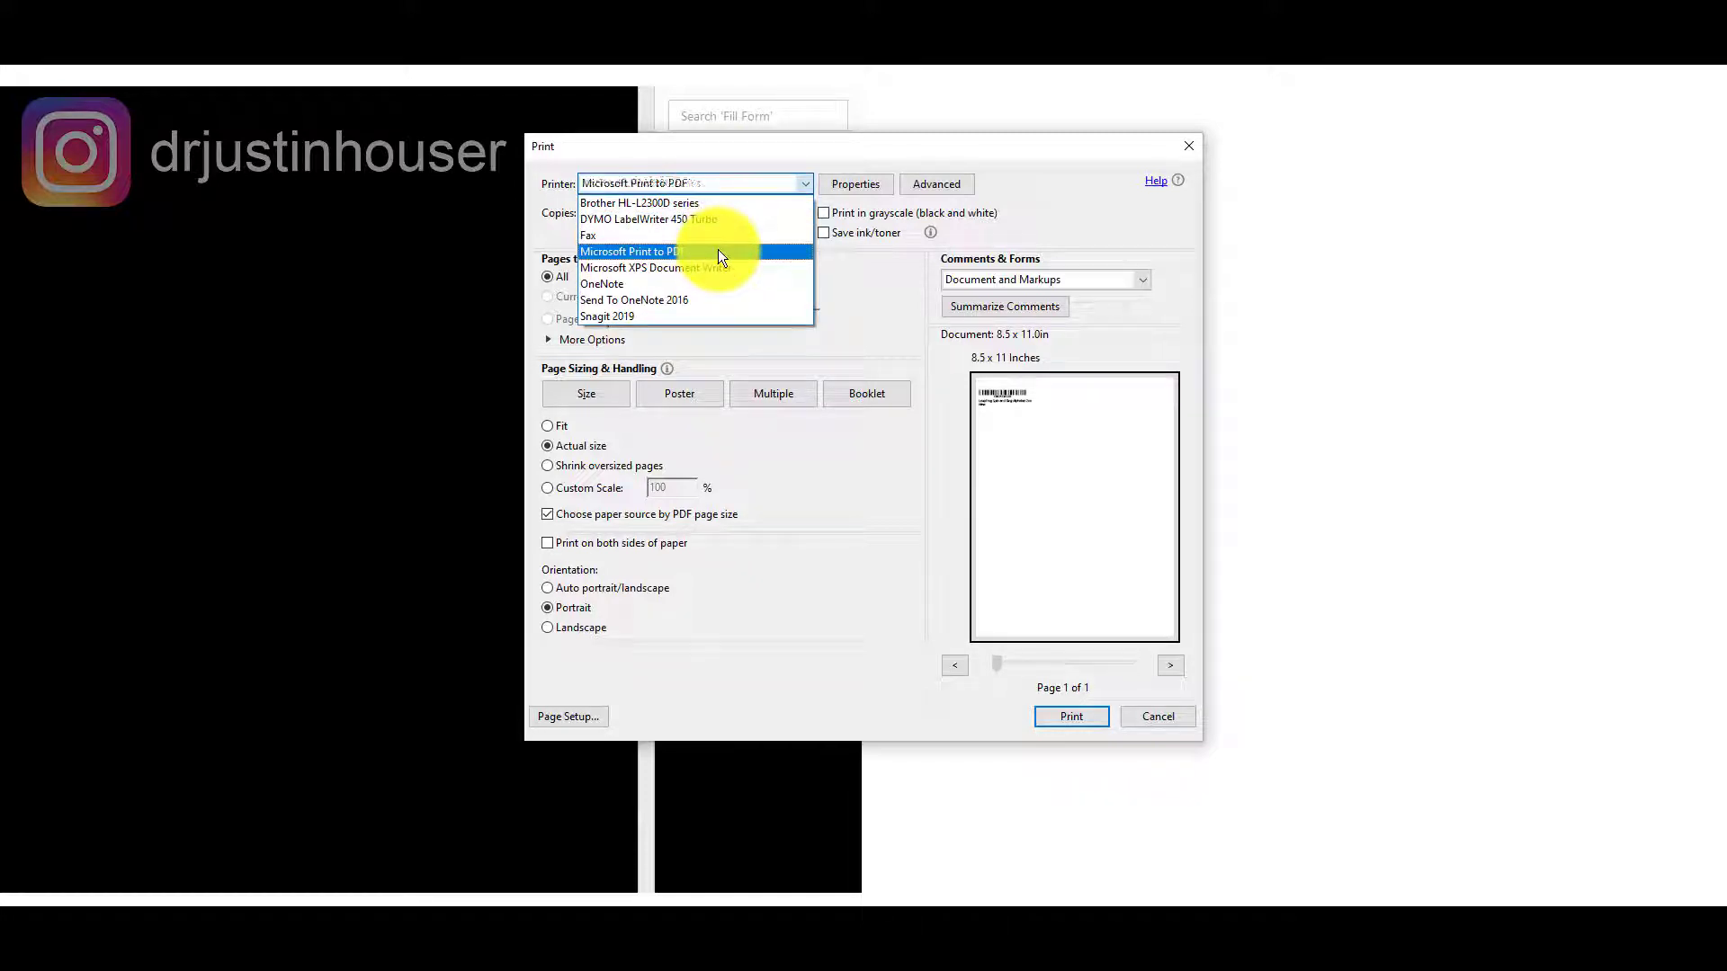
click(1059, 716)
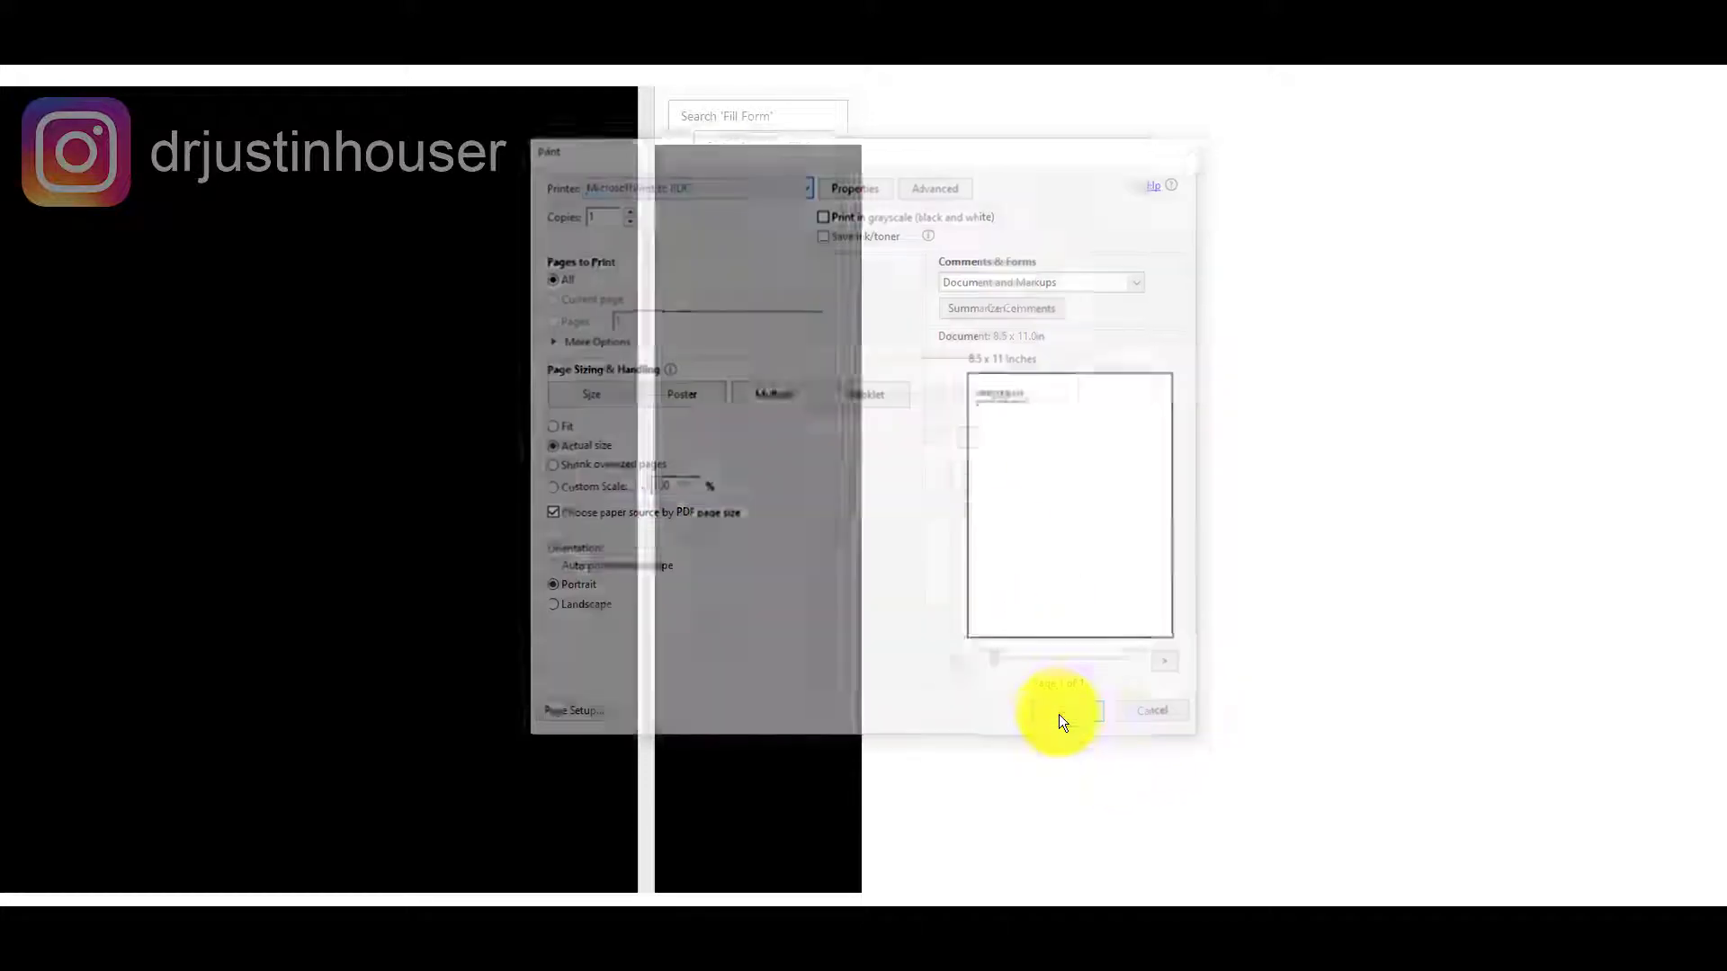
click(938, 792)
text(123123213)
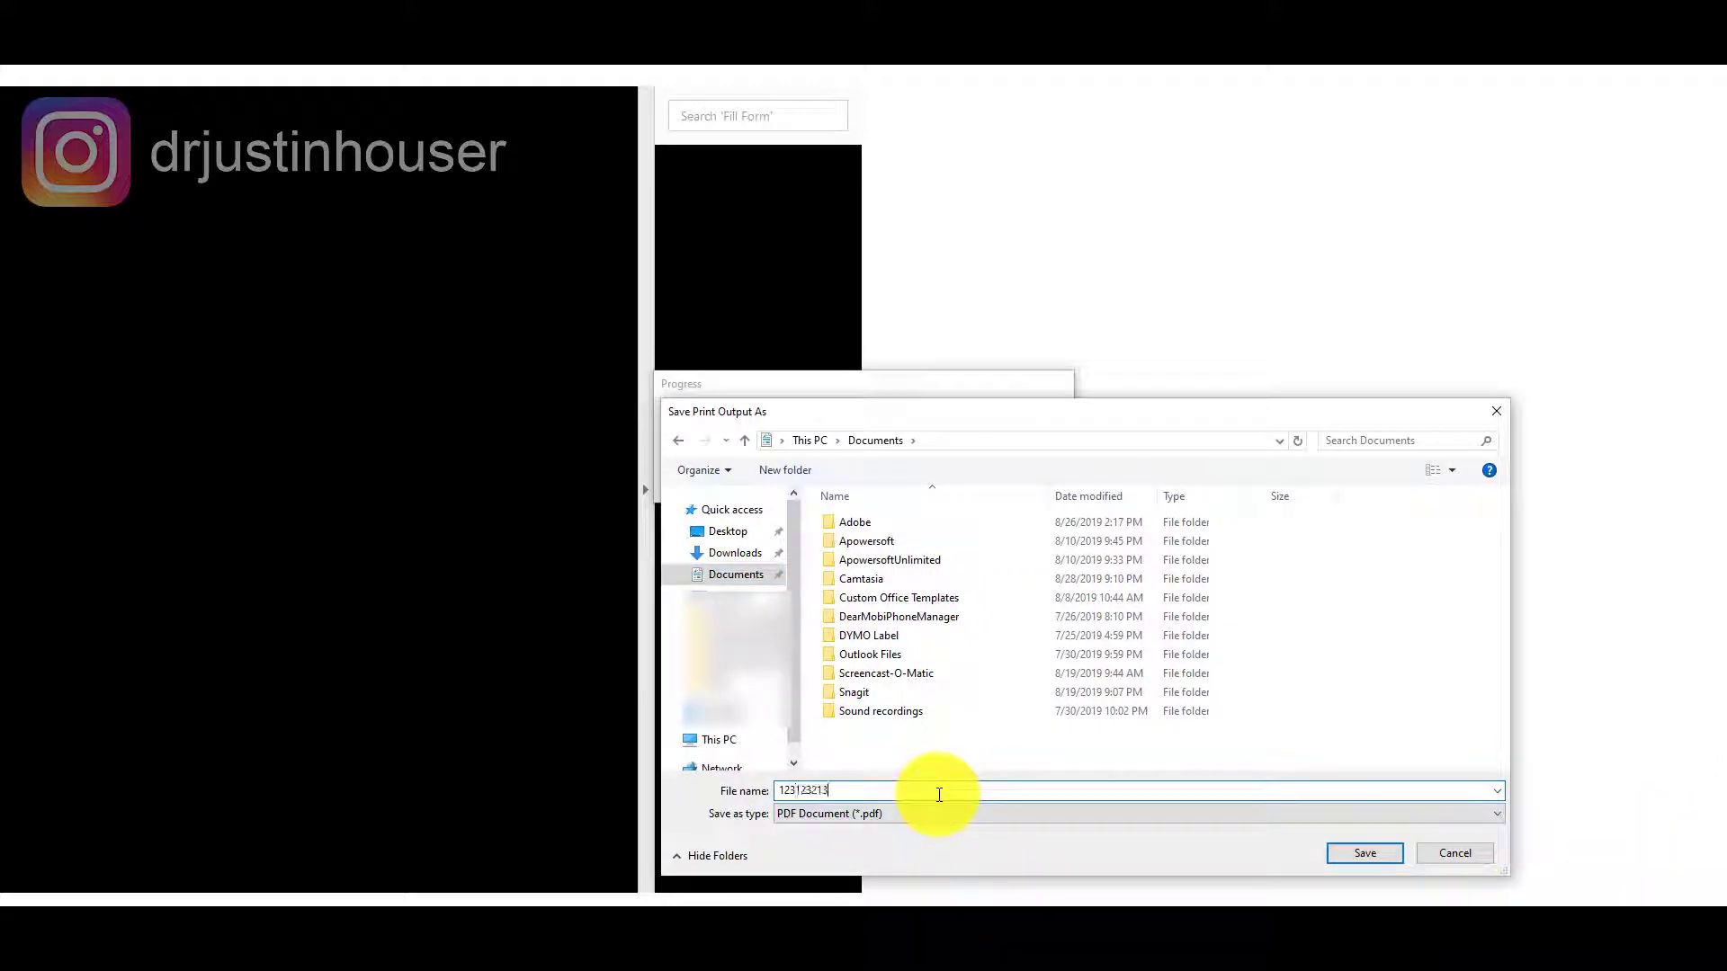
click(1373, 856)
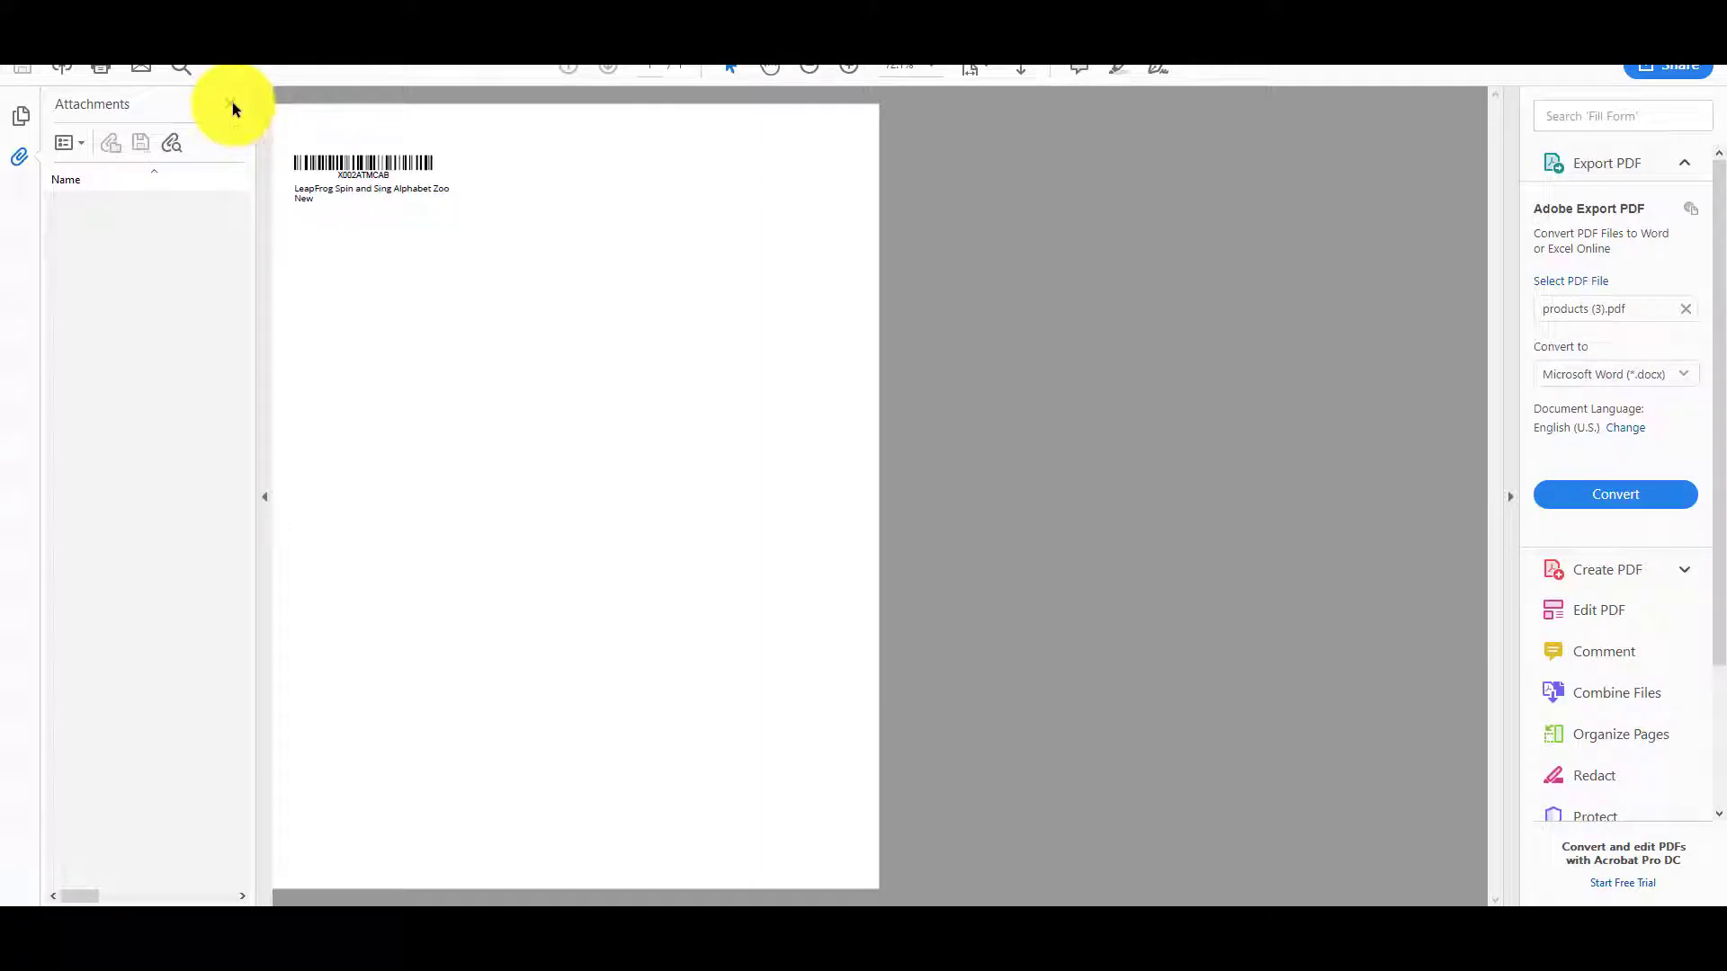
Take a snapshot of just the barcode label area in Acrobat Reader.
click(231, 105)
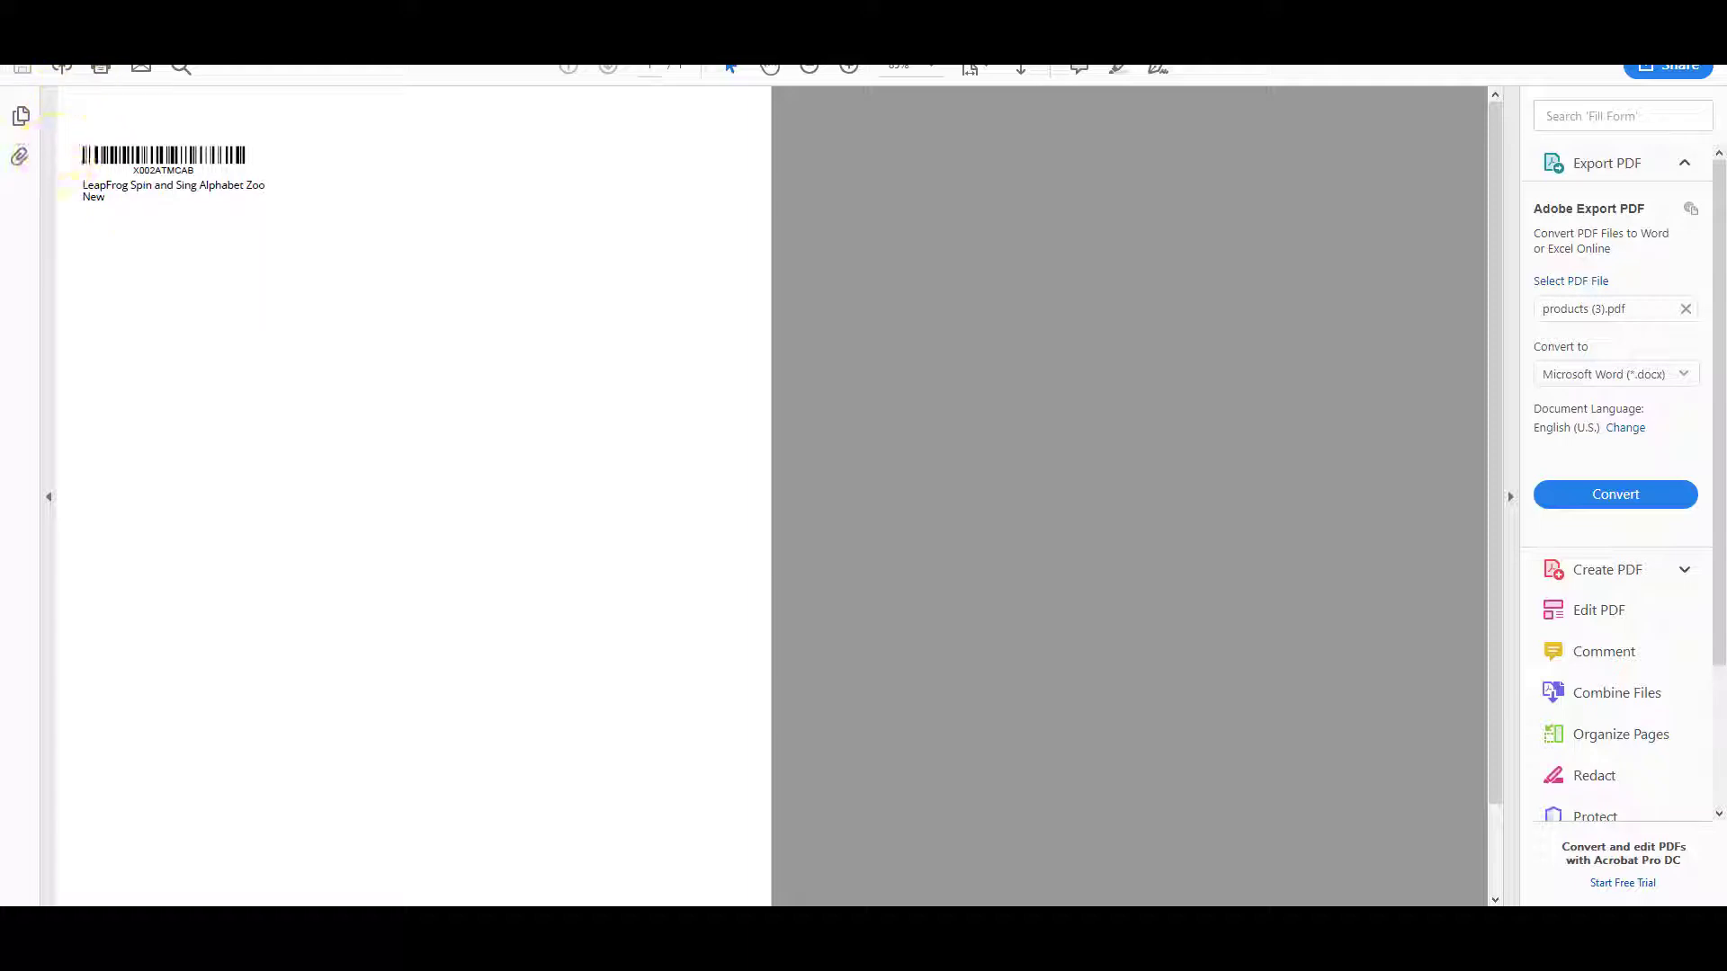
key(alt+e)
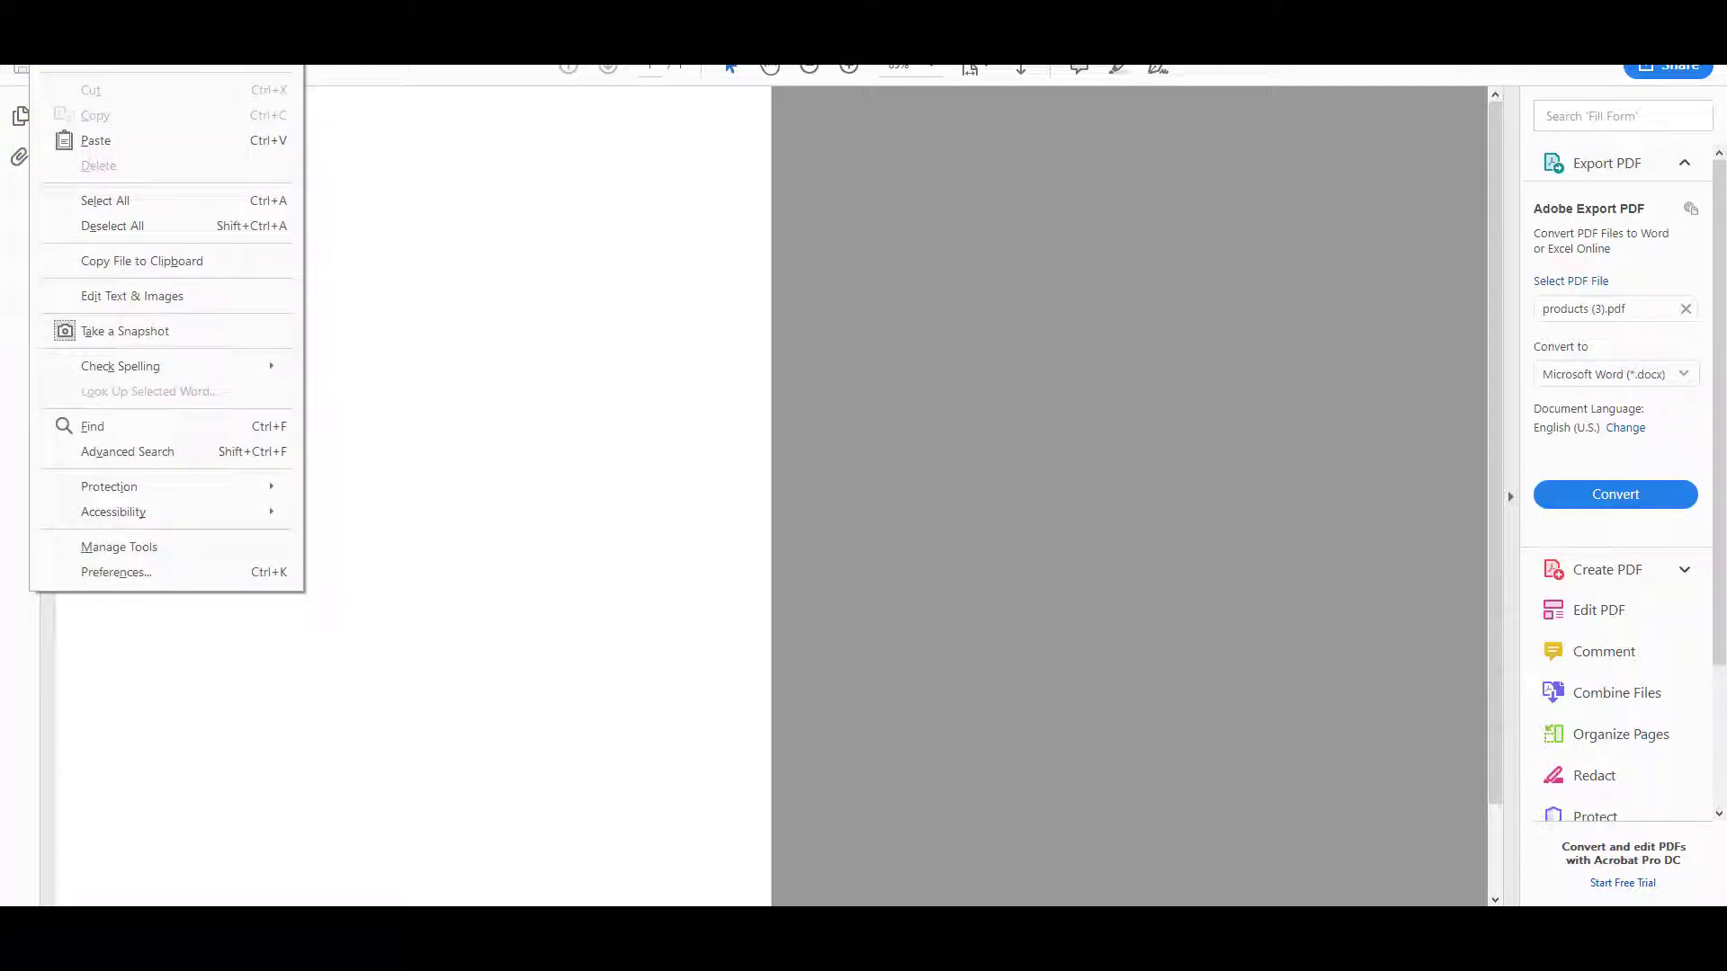
click(153, 332)
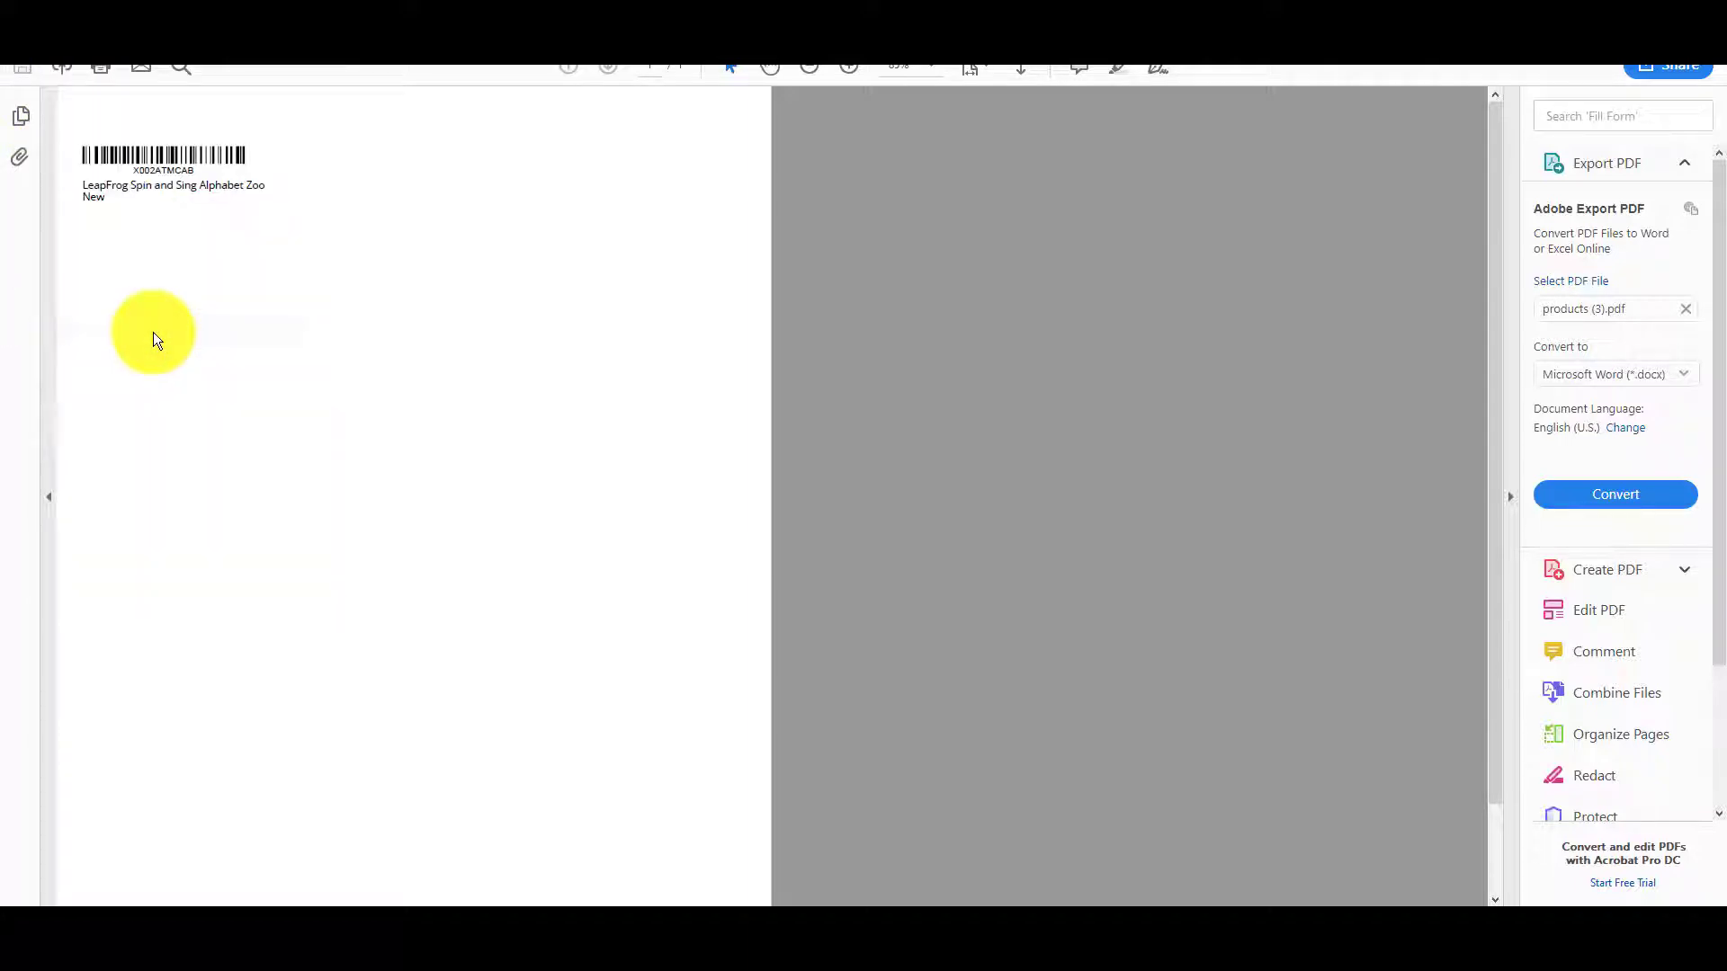
drag(75, 137, 274, 209)
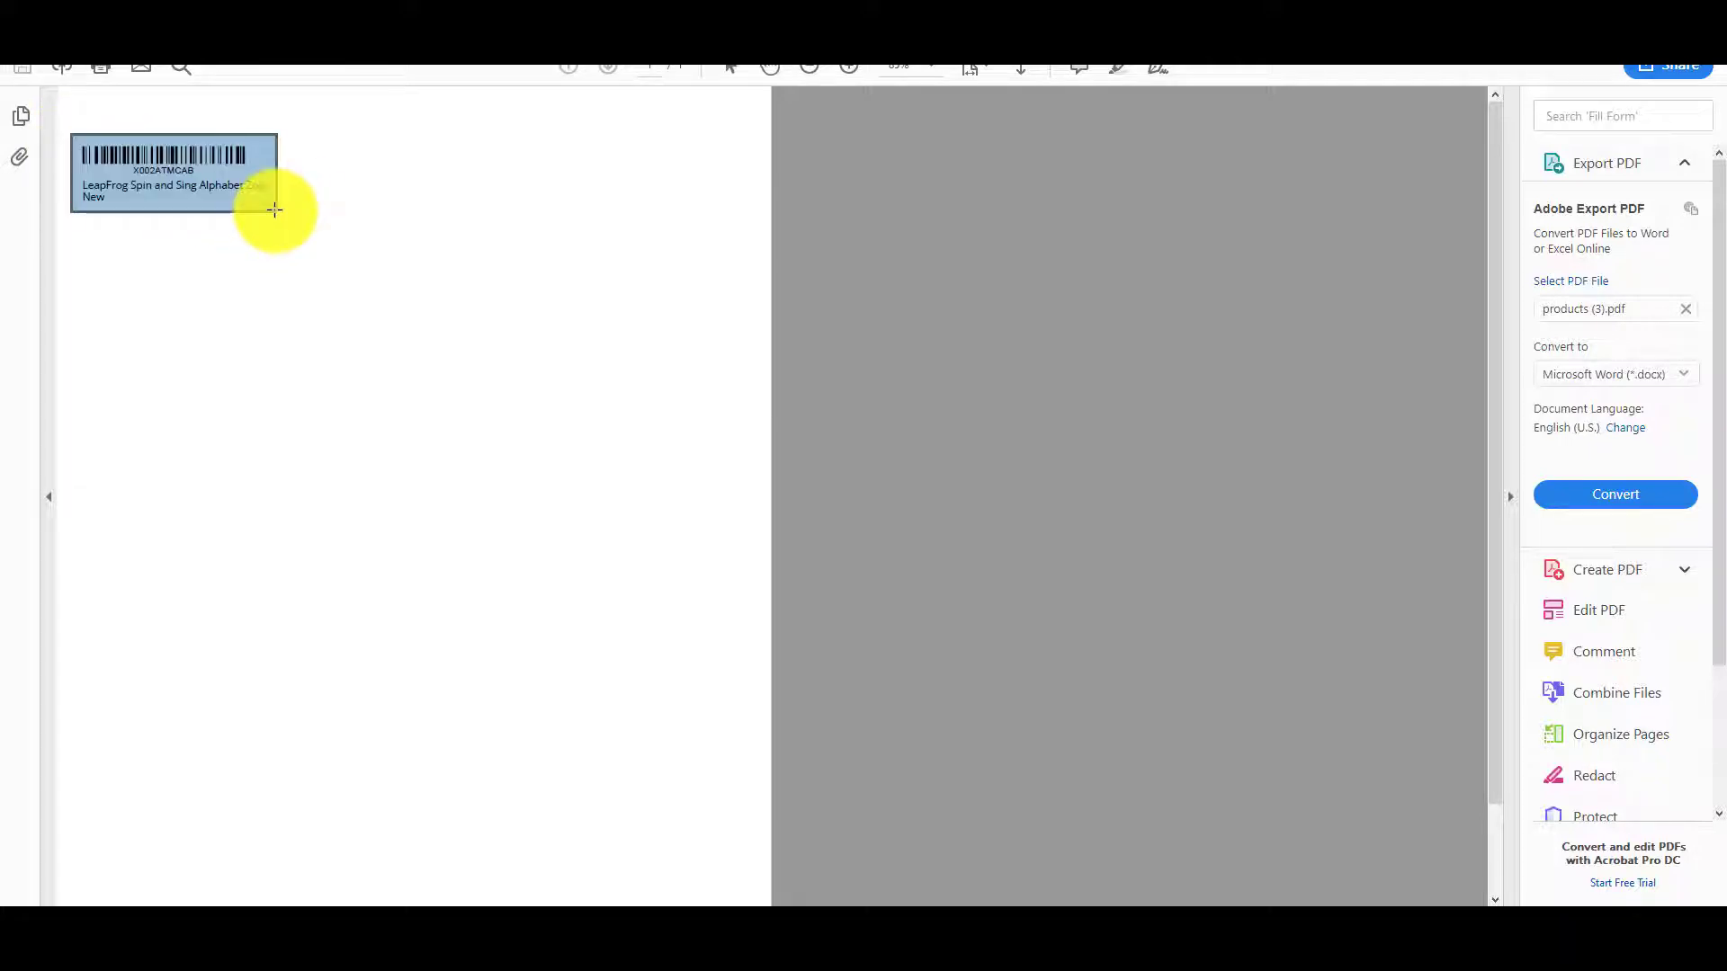
Print the snapshot on the DYMO LabelWriter 450 Turbo with Fit and Auto portrait/landscape.
right_click(155, 180)
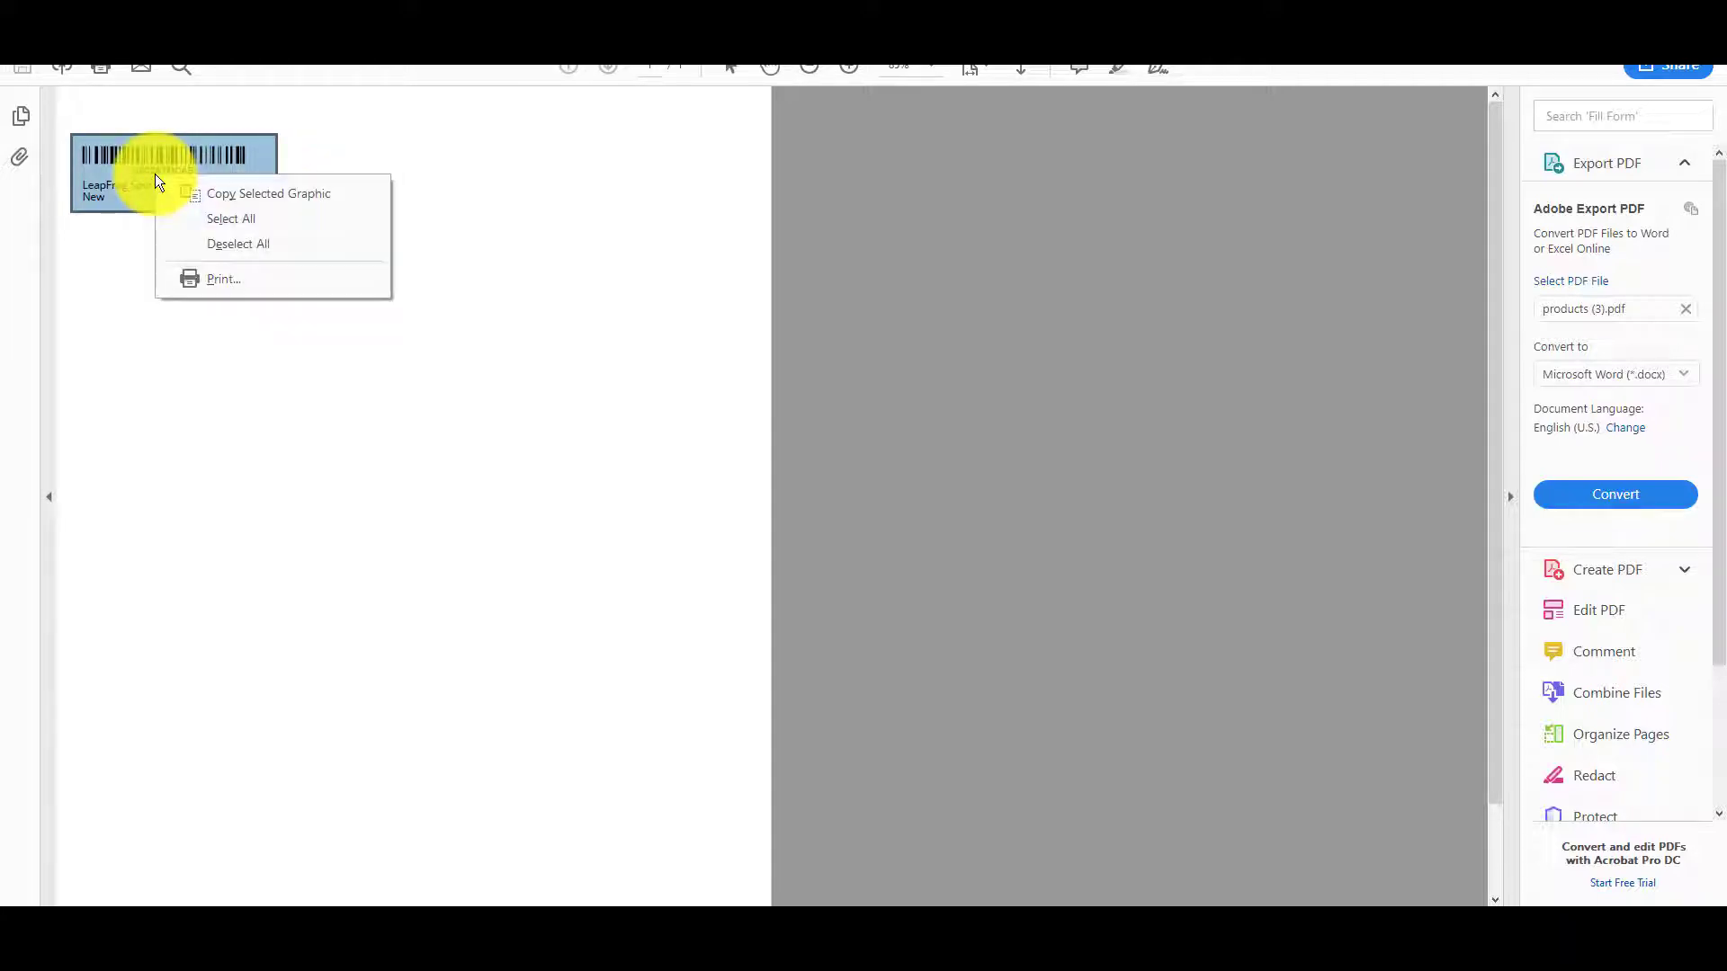
click(268, 286)
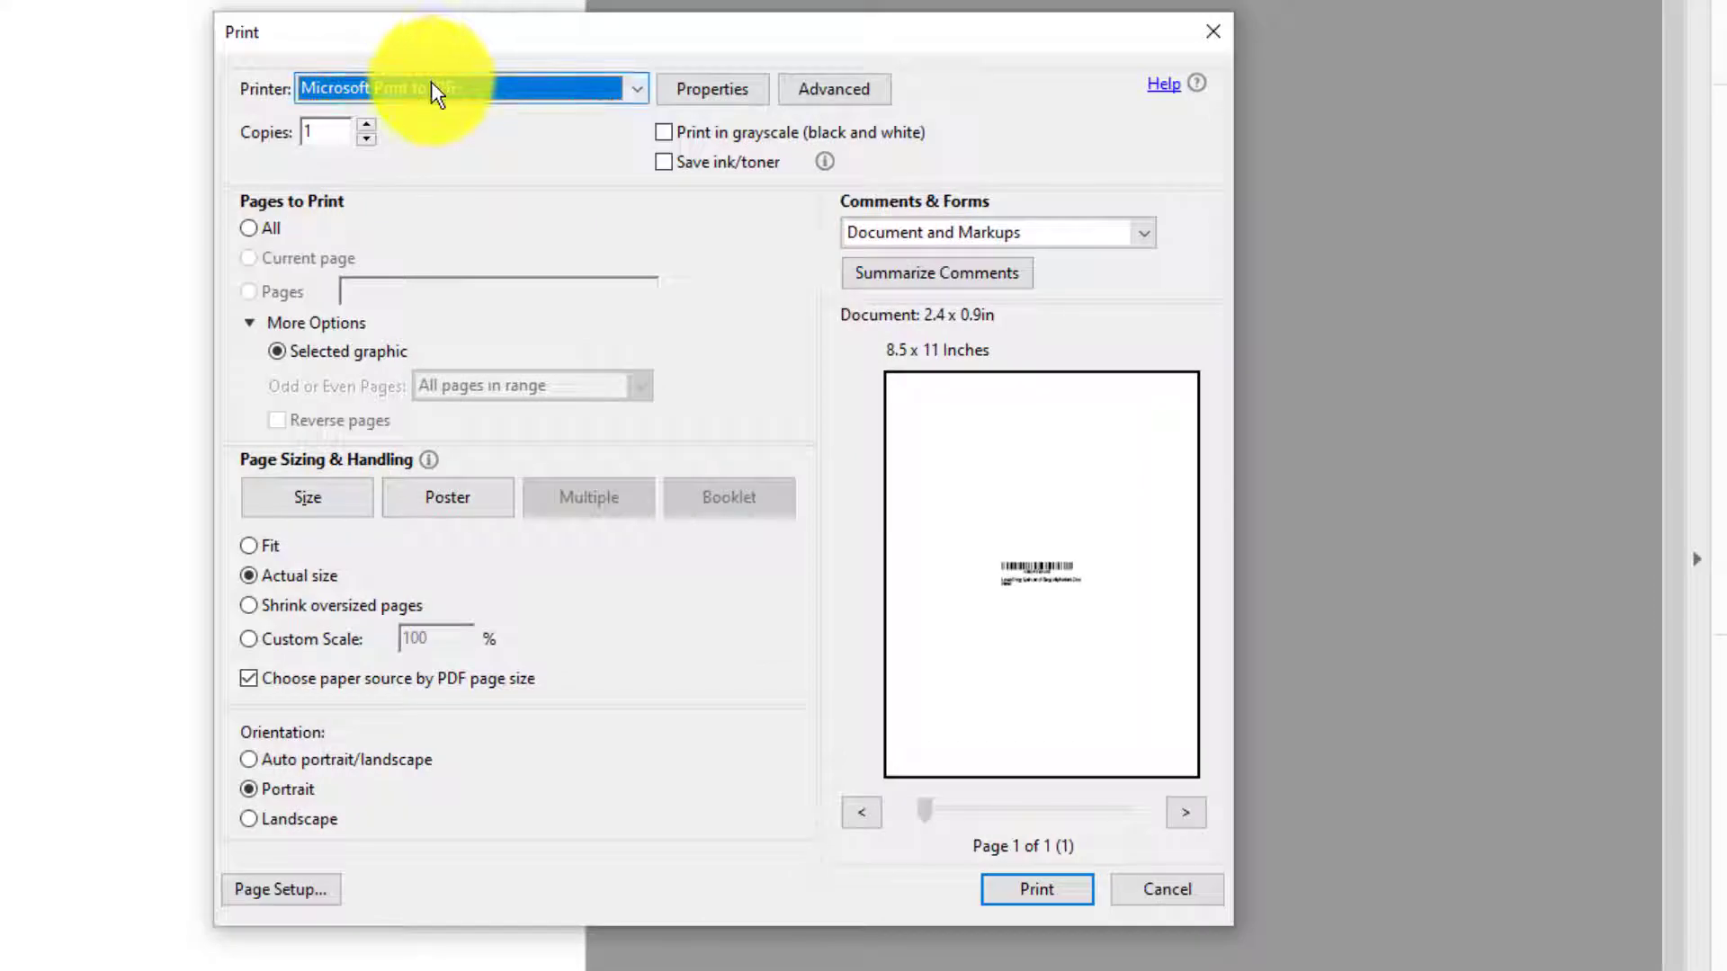
click(432, 88)
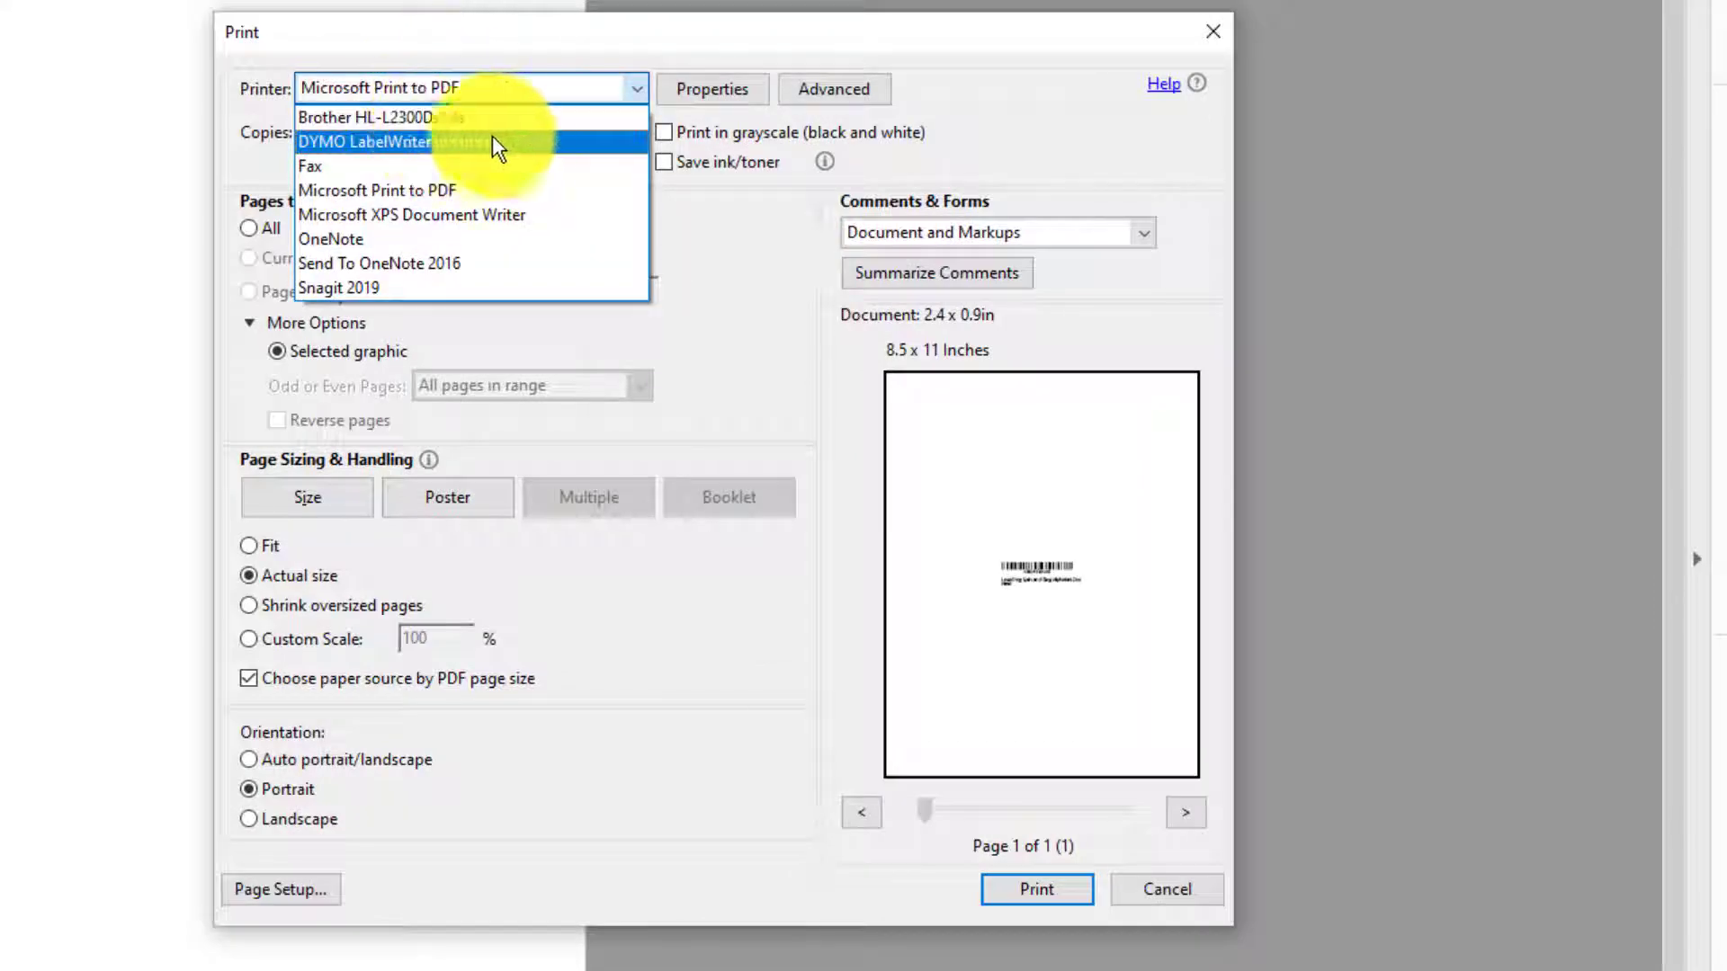
click(538, 141)
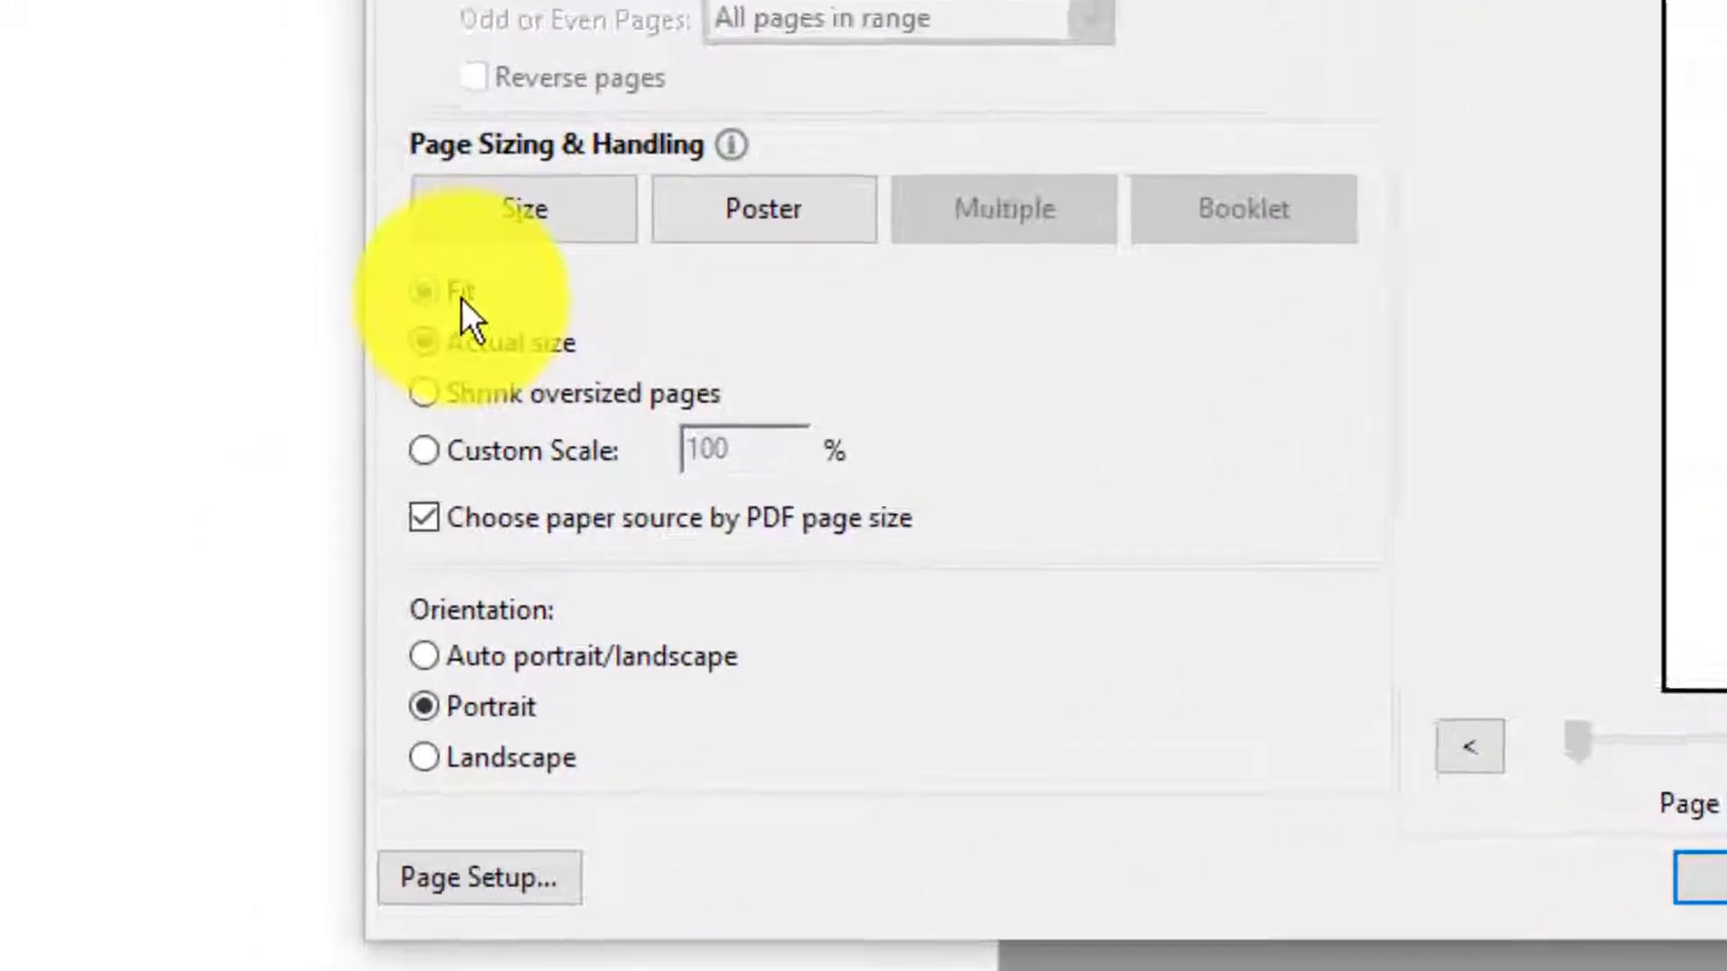
click(304, 500)
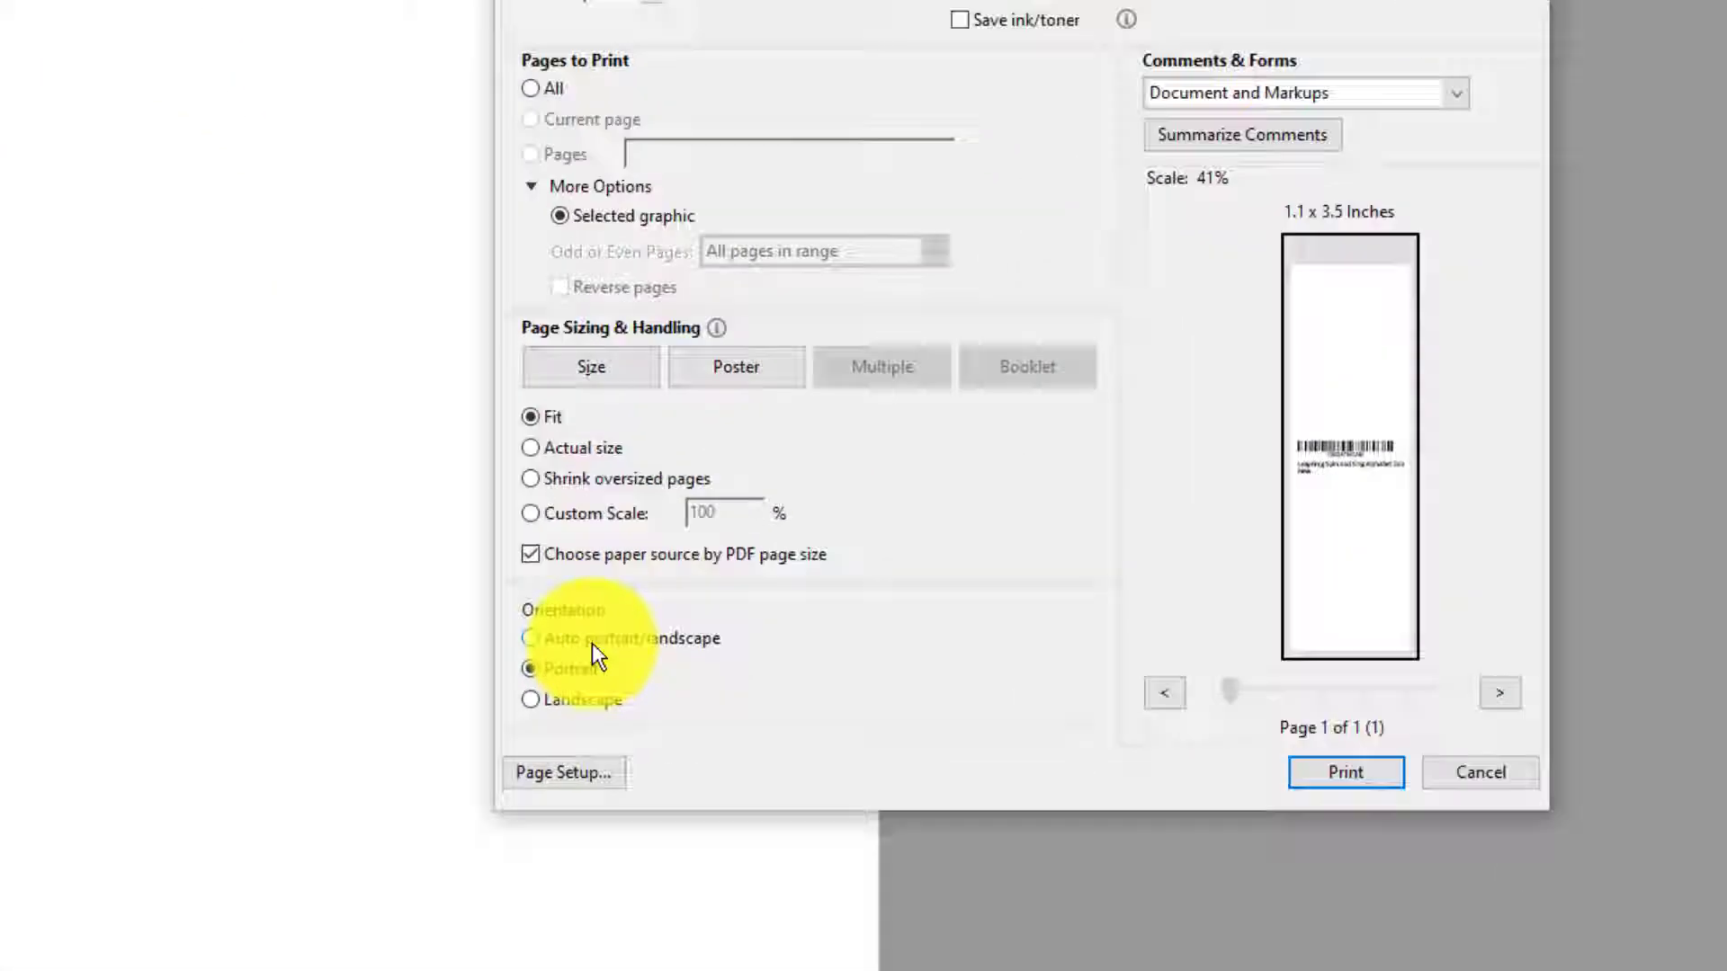
click(585, 635)
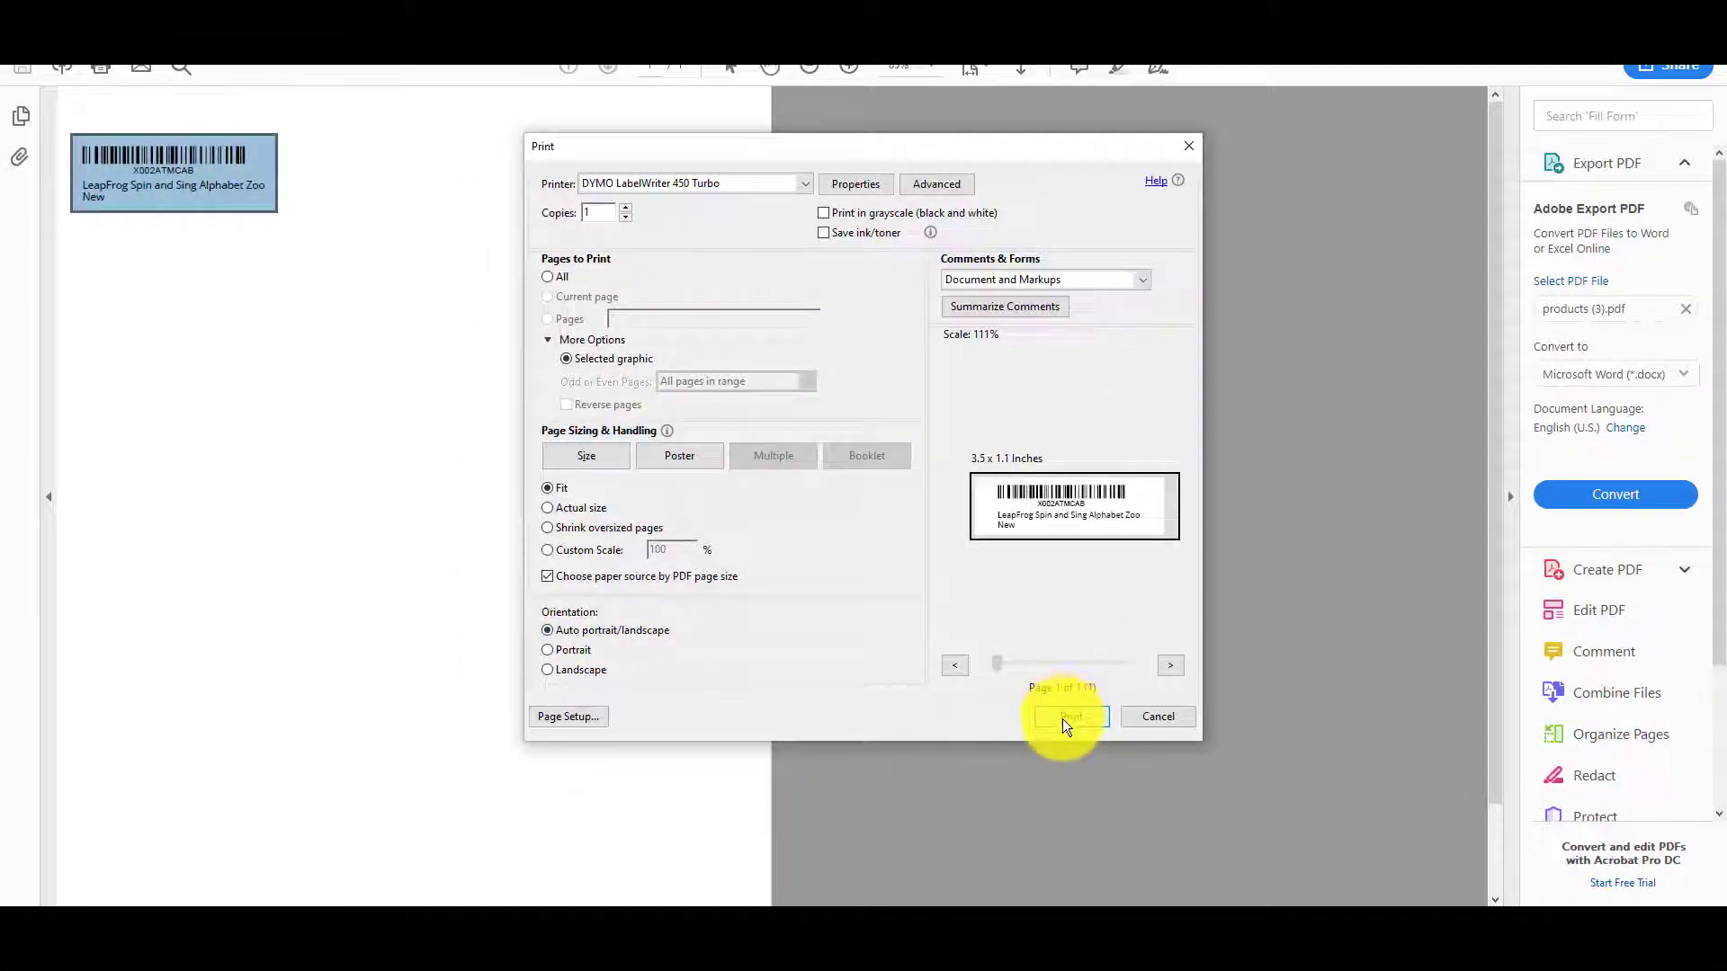
click(1067, 717)
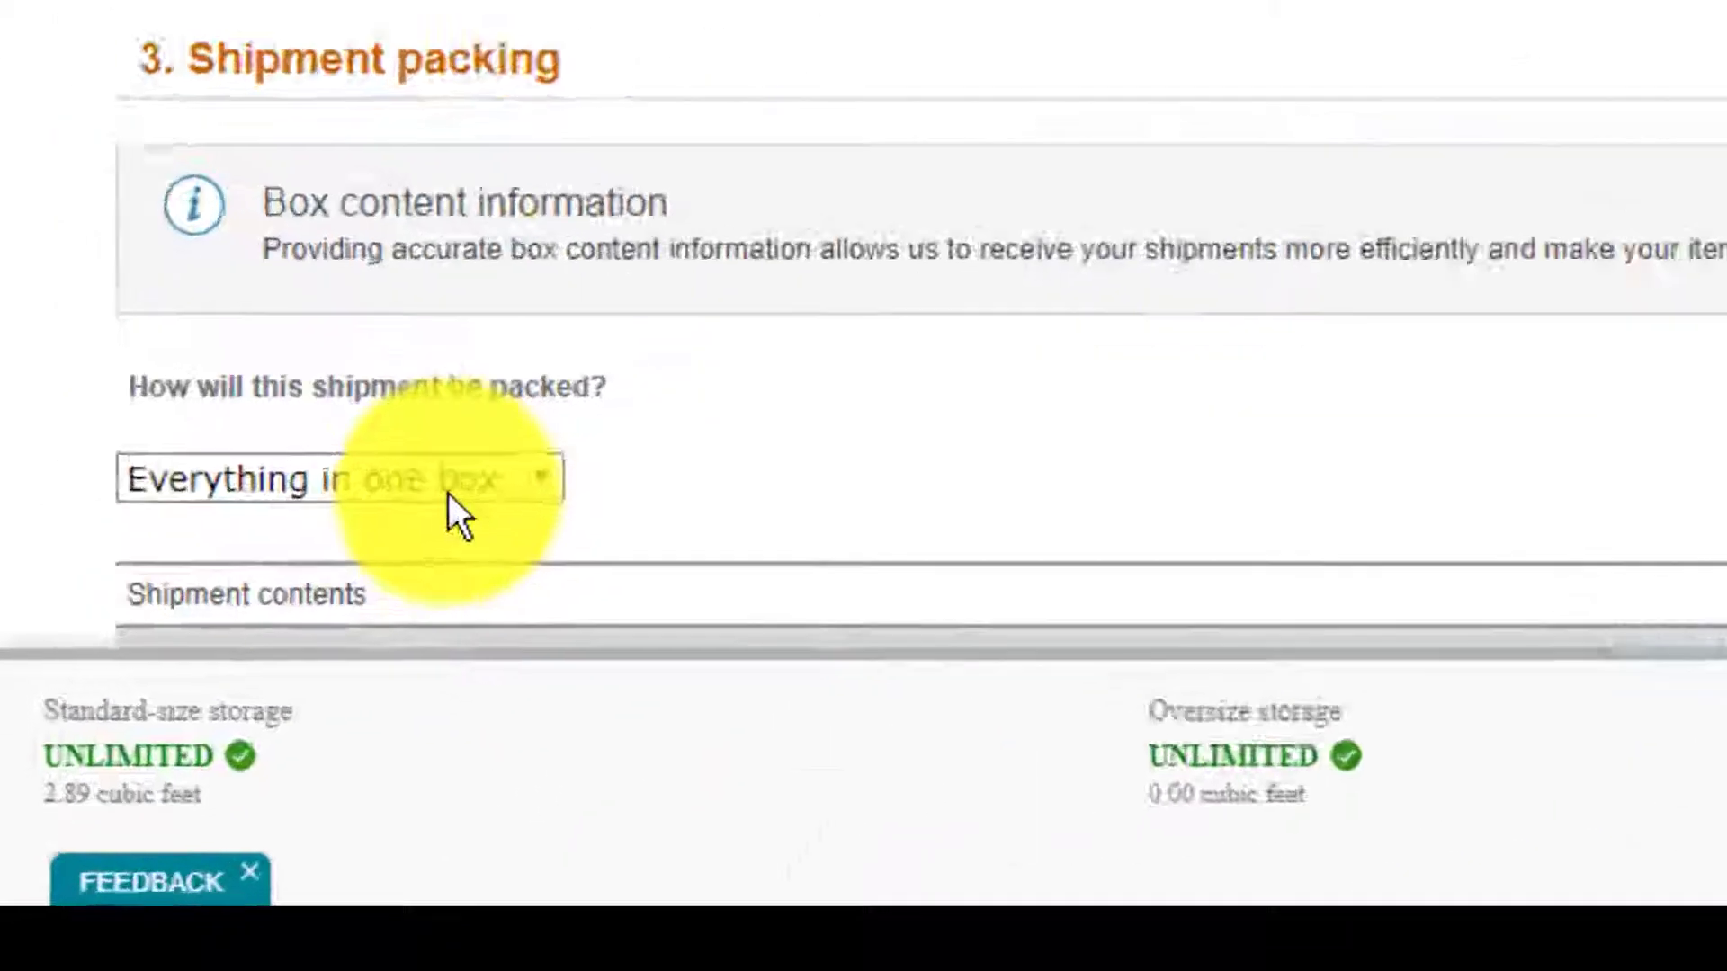
Choose 'Everything in one box' as the packing method for the LeapFrog toy shipment.
click(181, 738)
click(544, 494)
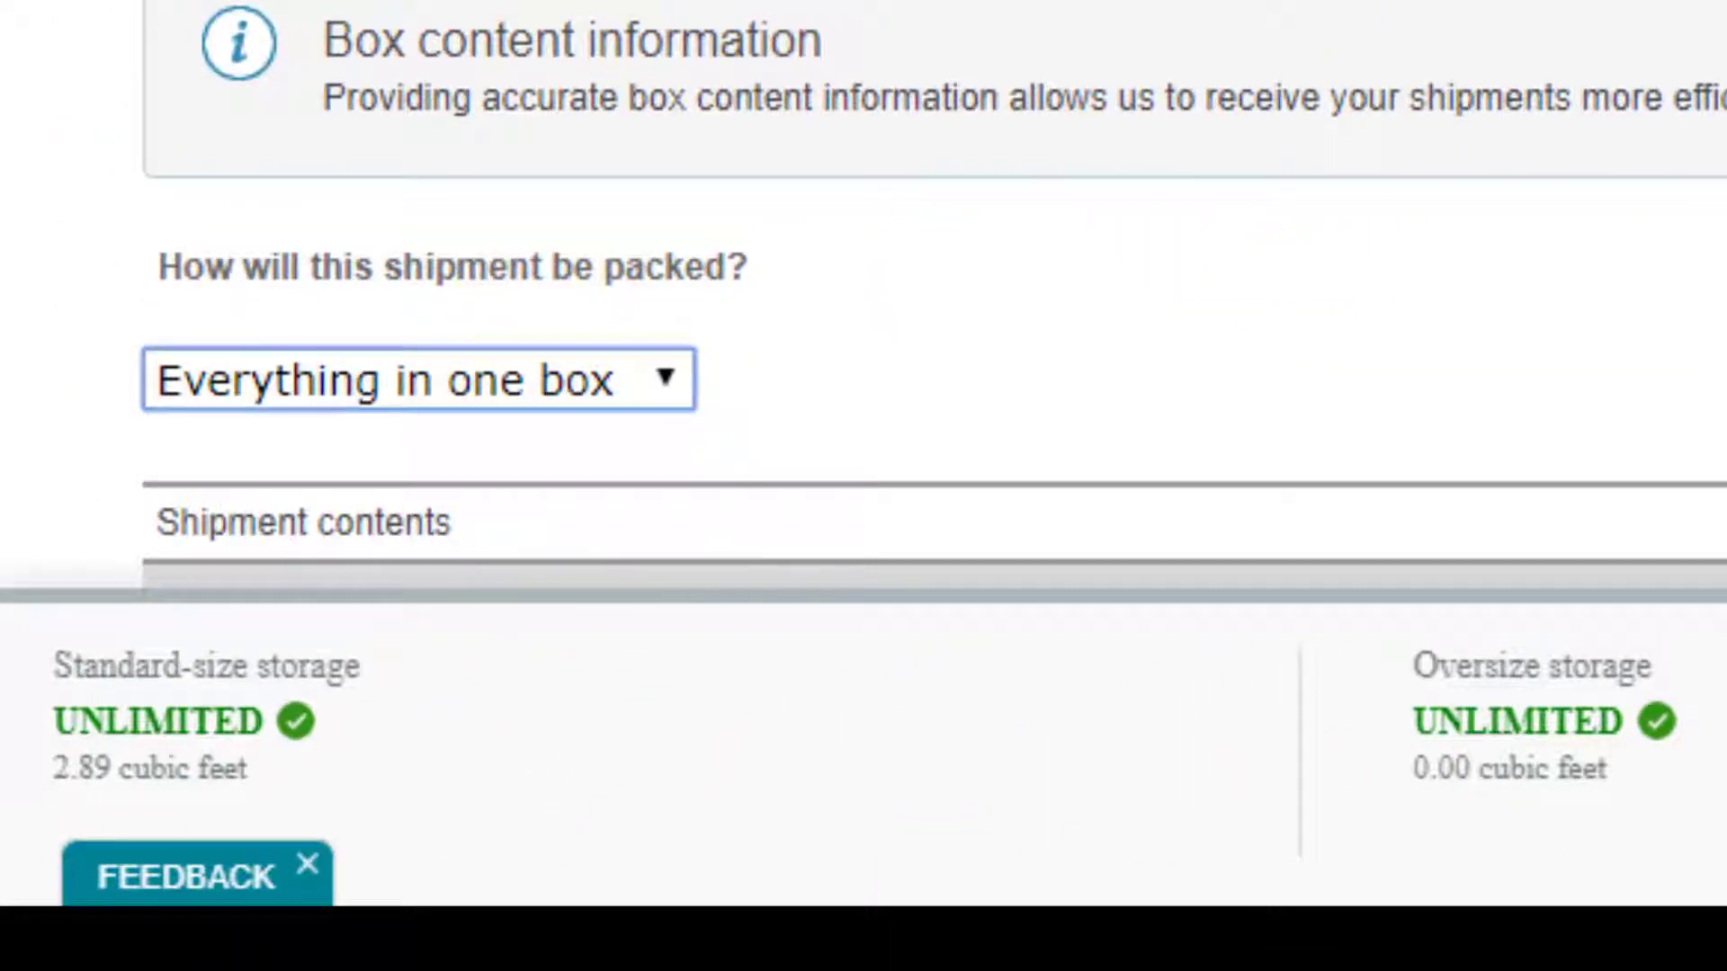
scroll(863, 297, down, 3)
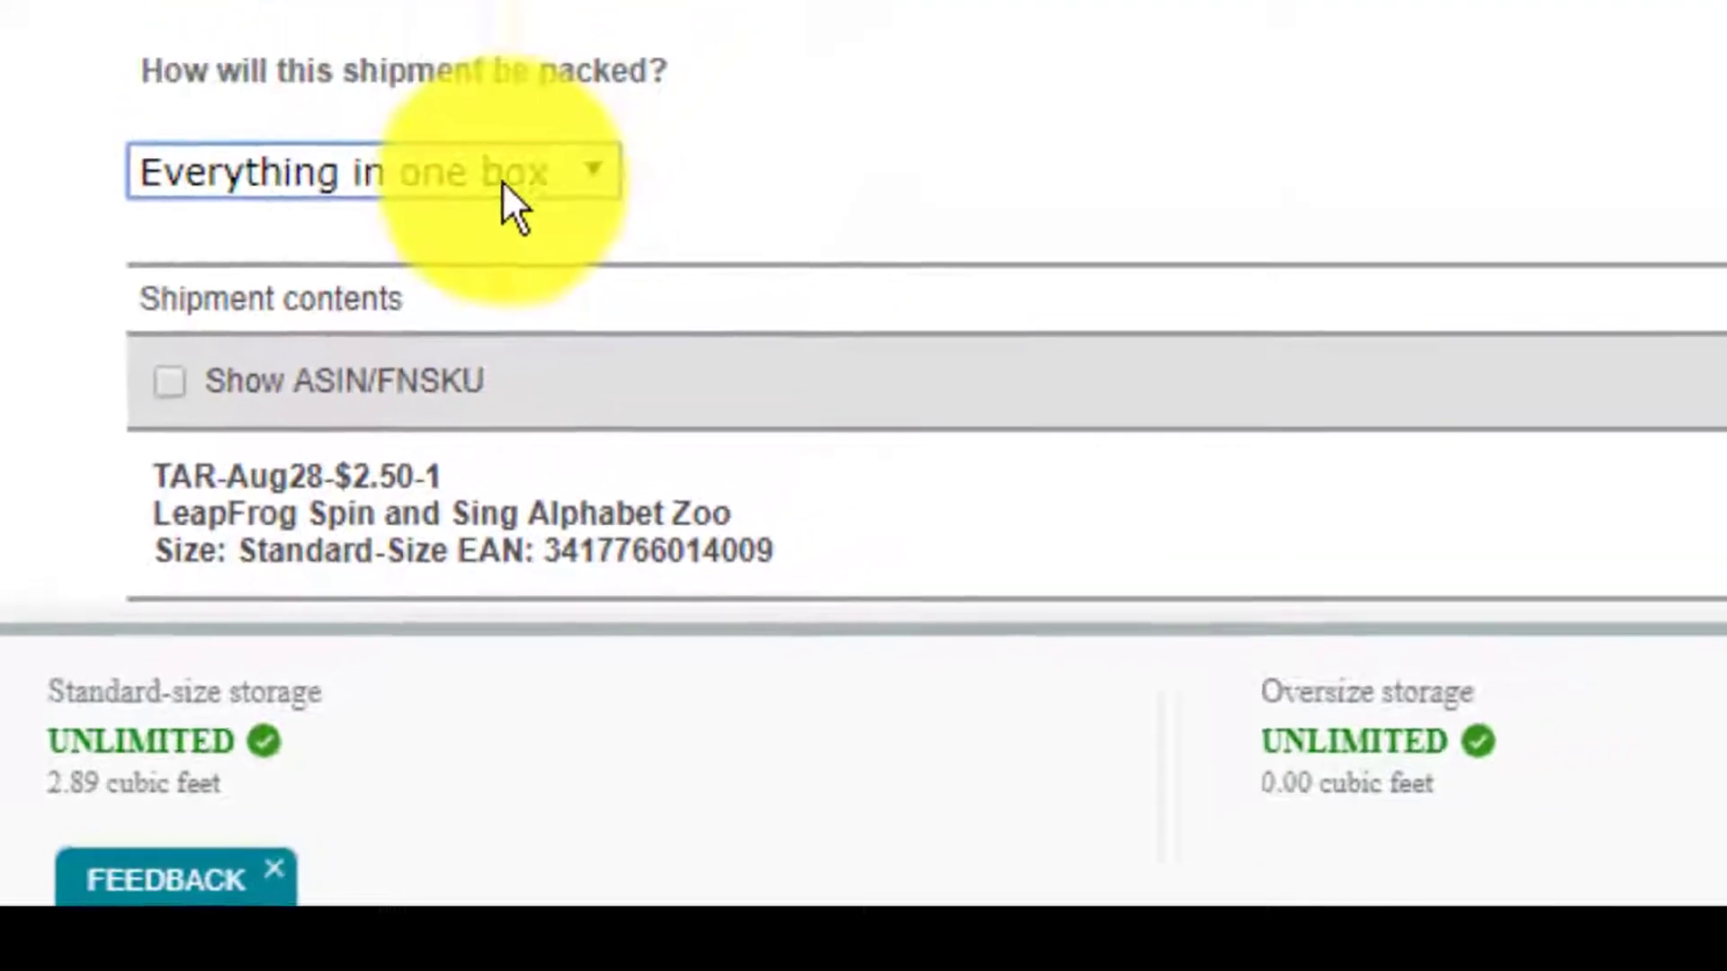
click(560, 79)
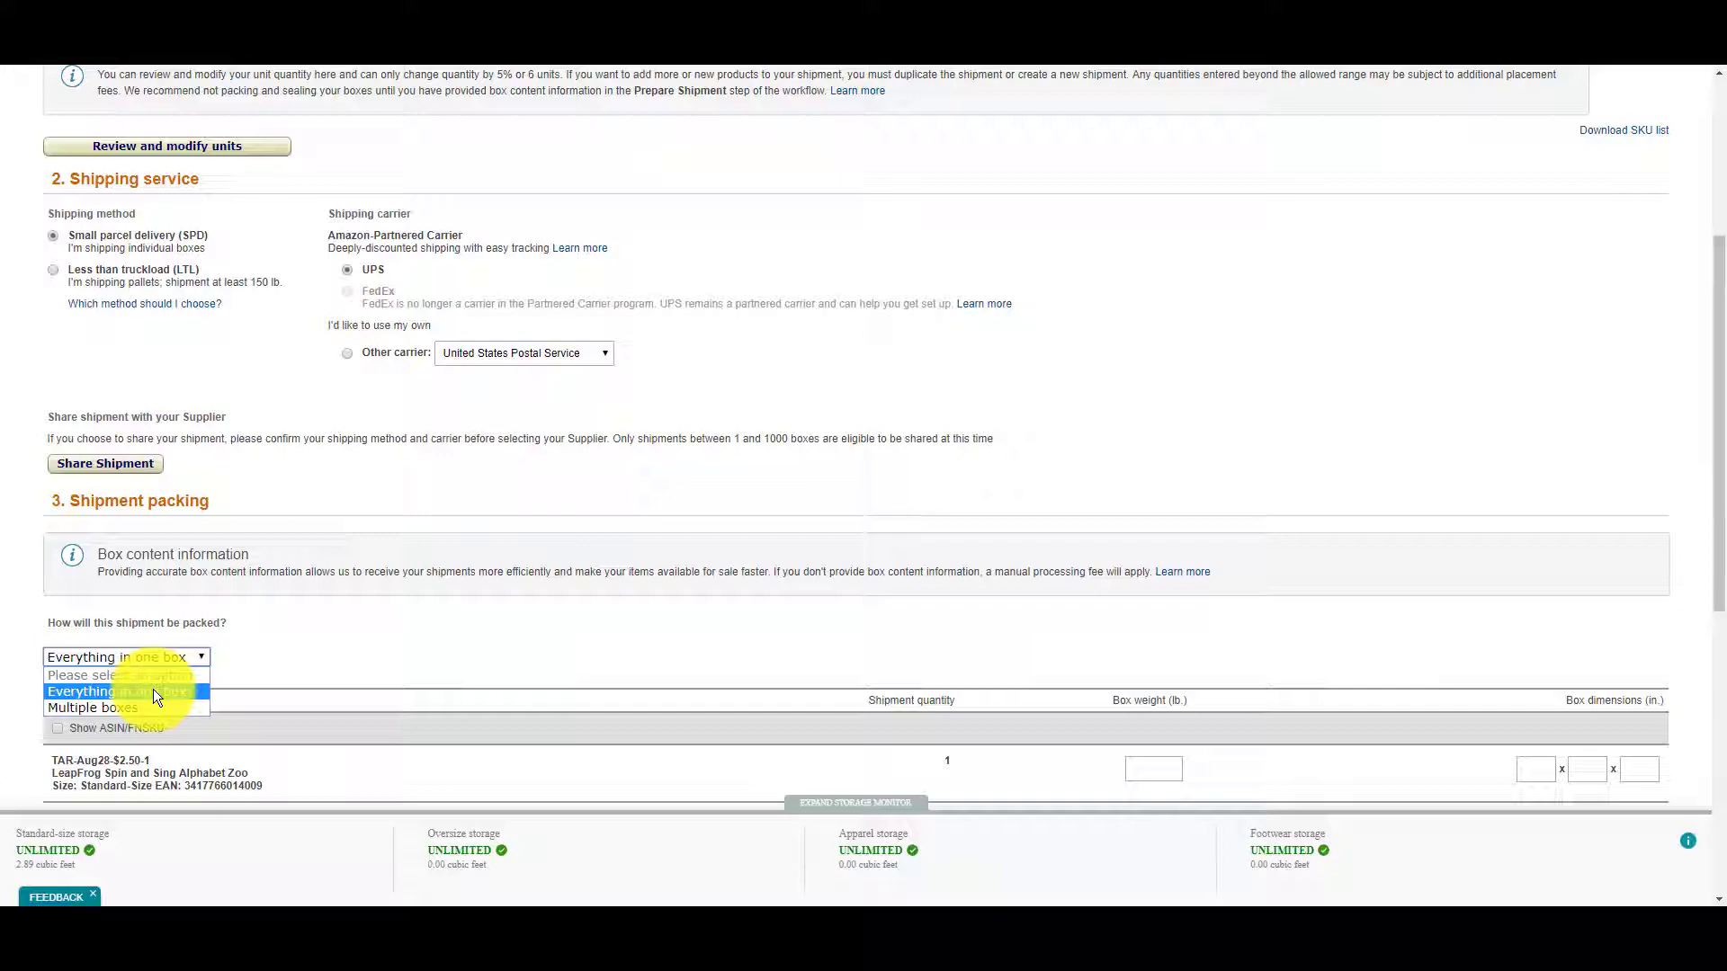
click(155, 695)
scroll(1254, 418, down, 2)
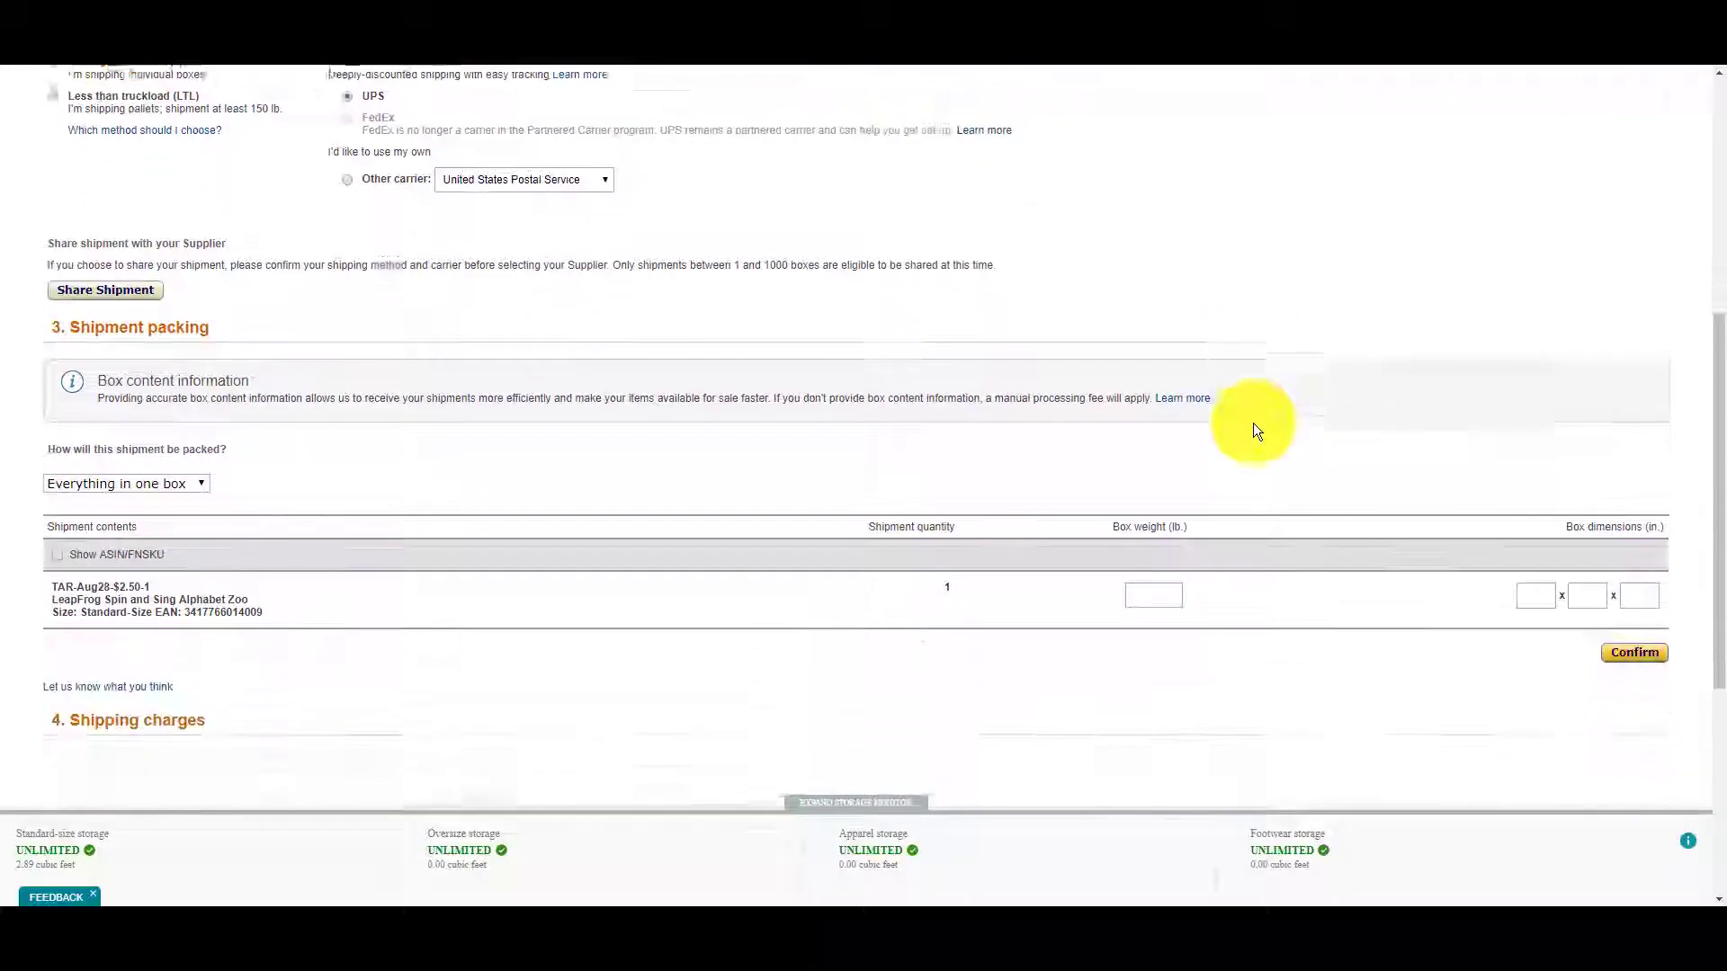
scroll(1254, 420, down, 1)
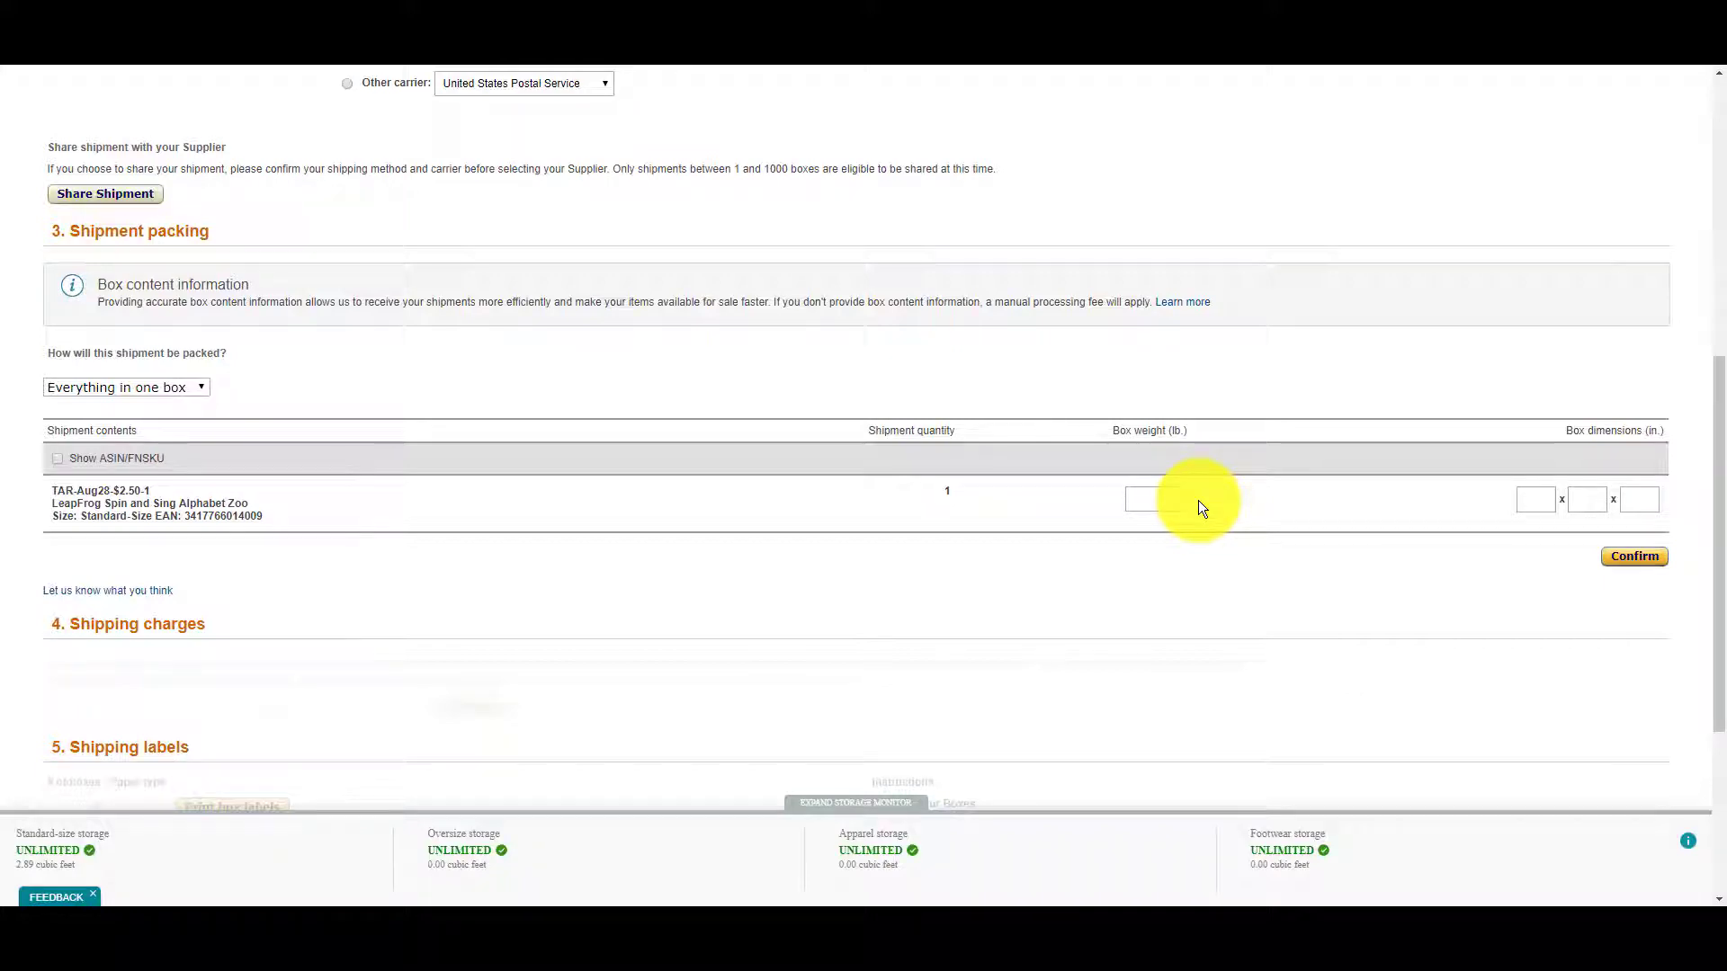
Enter a 2.6 lb box weight and 16 x 12 x 12 inch dimensions, then confirm.
click(1162, 502)
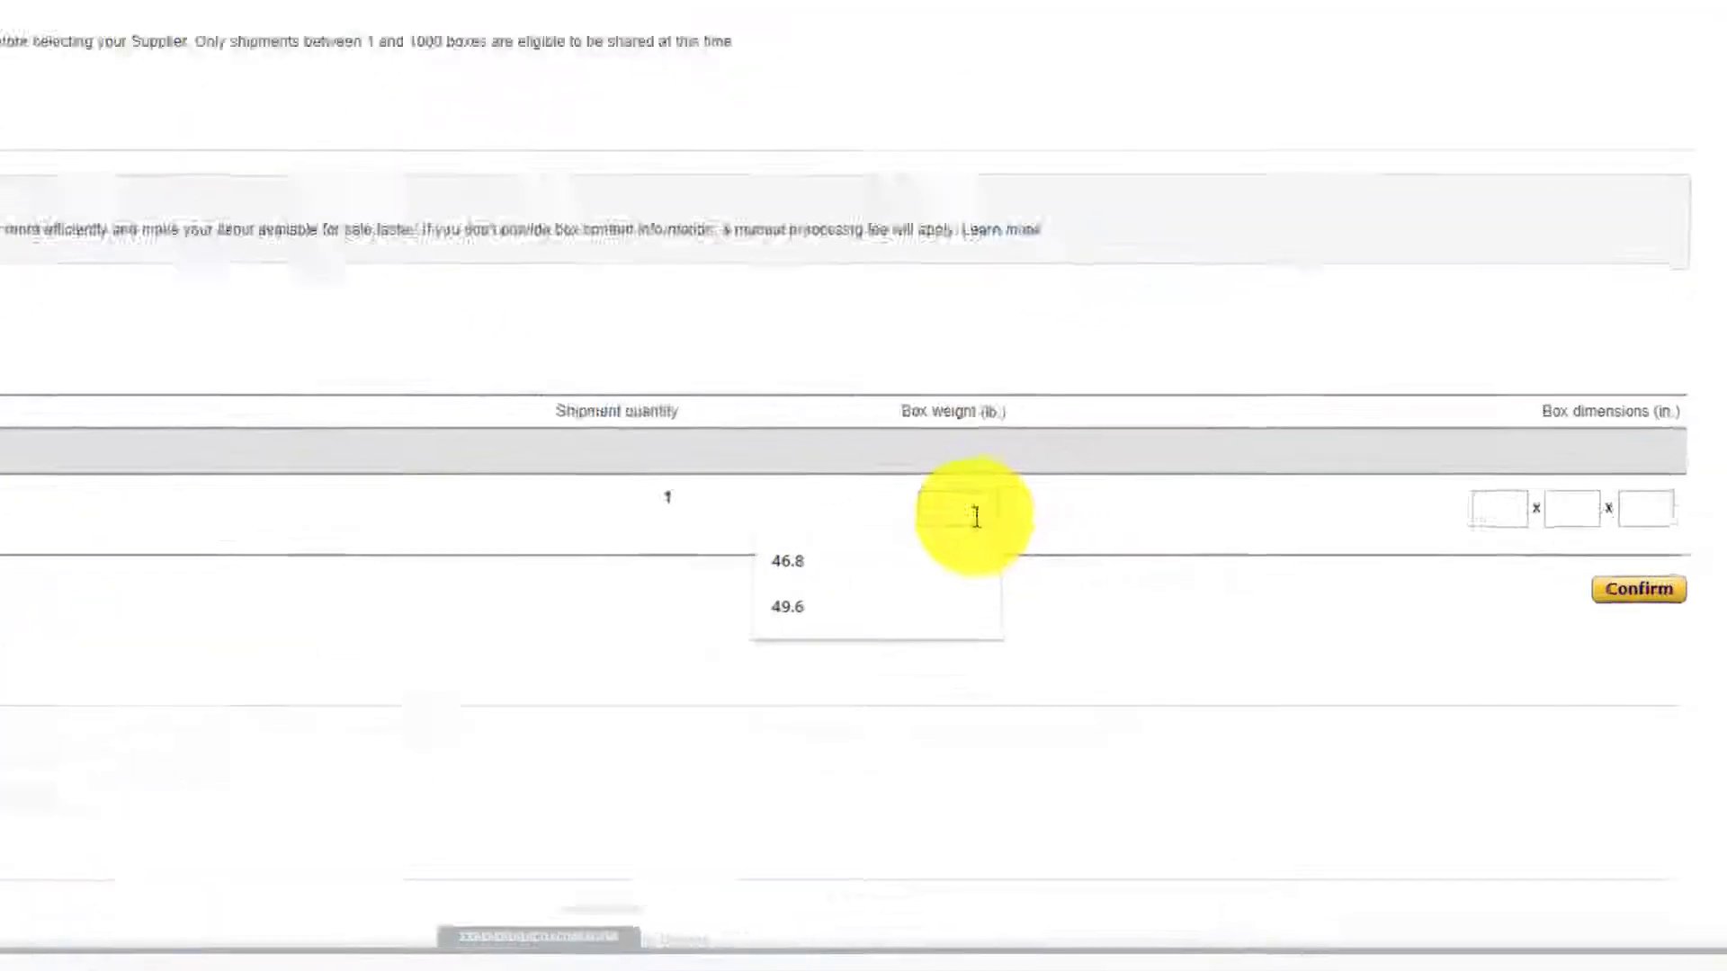
text(1)
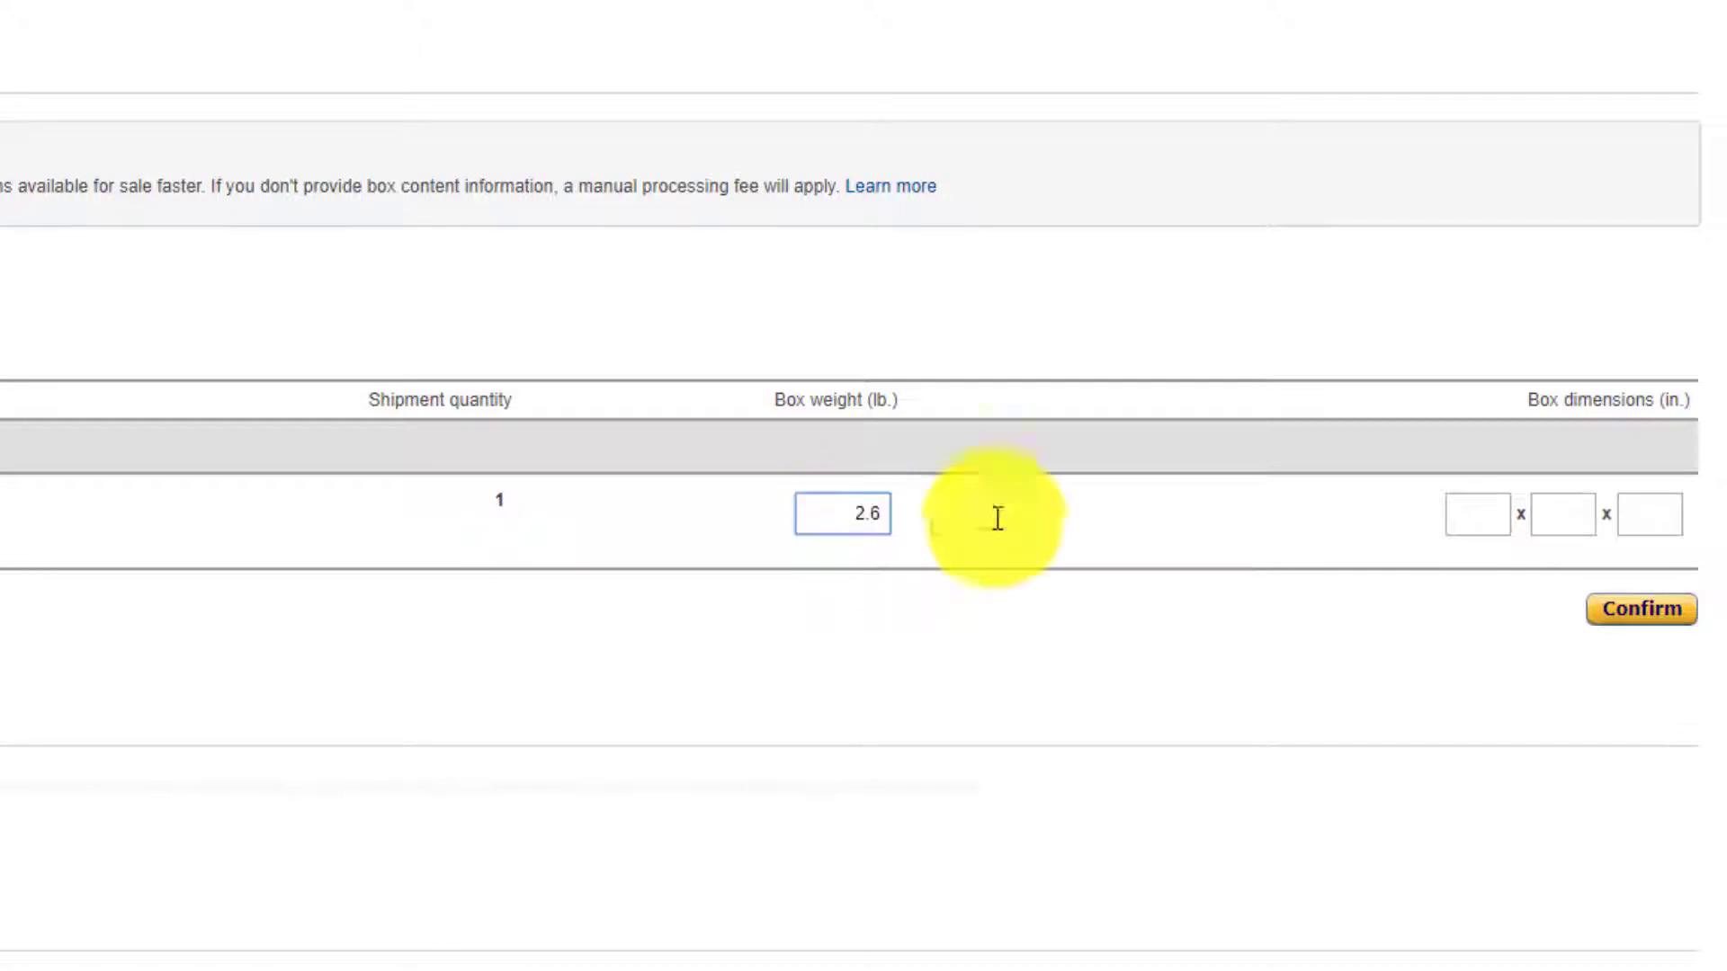
click(1266, 527)
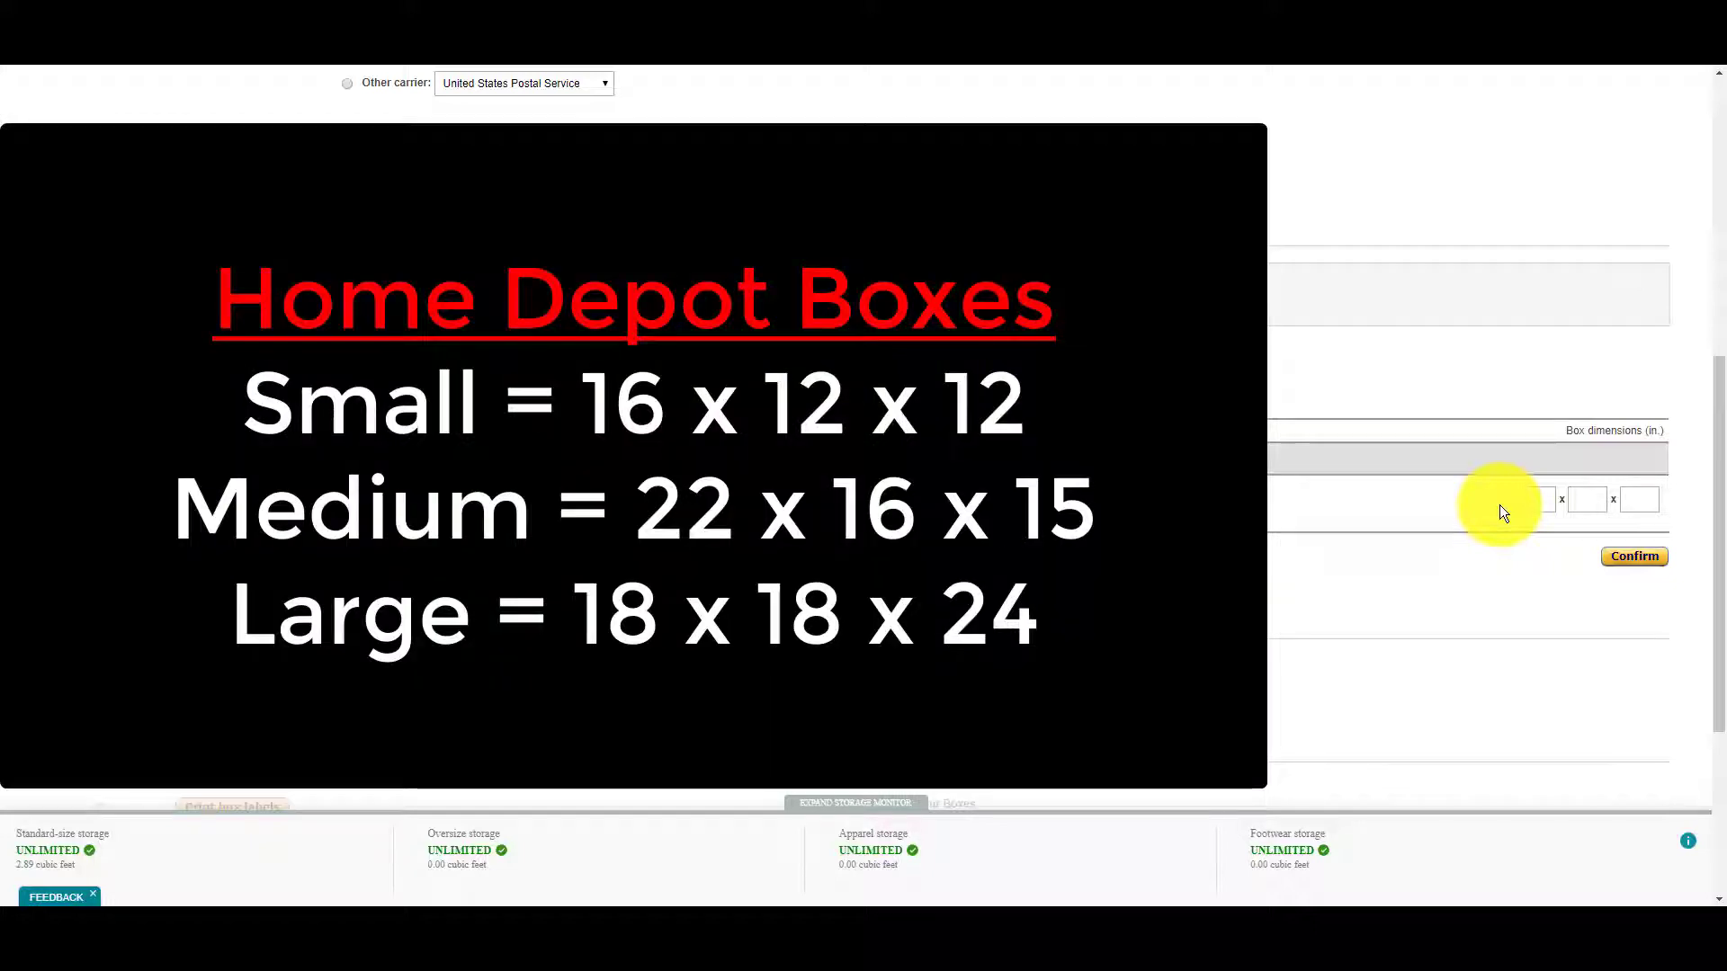
click(1545, 500)
text(16)
key(Tab)
text(12)
key(Tab)
text(12)
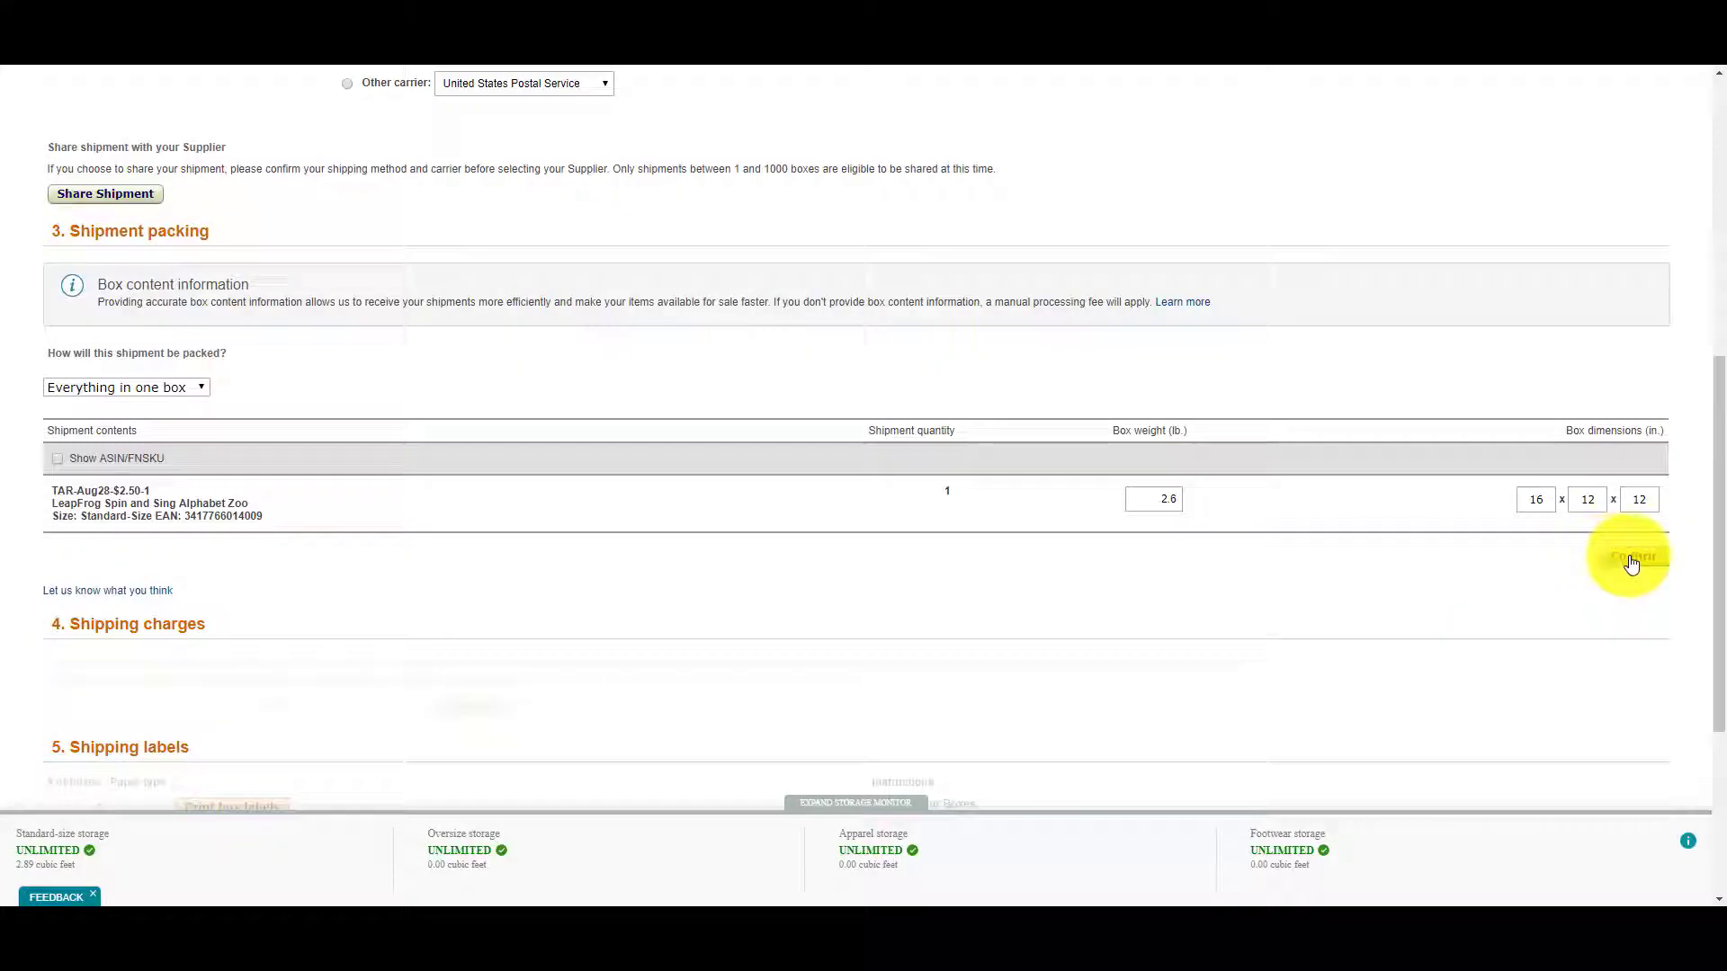
click(1632, 557)
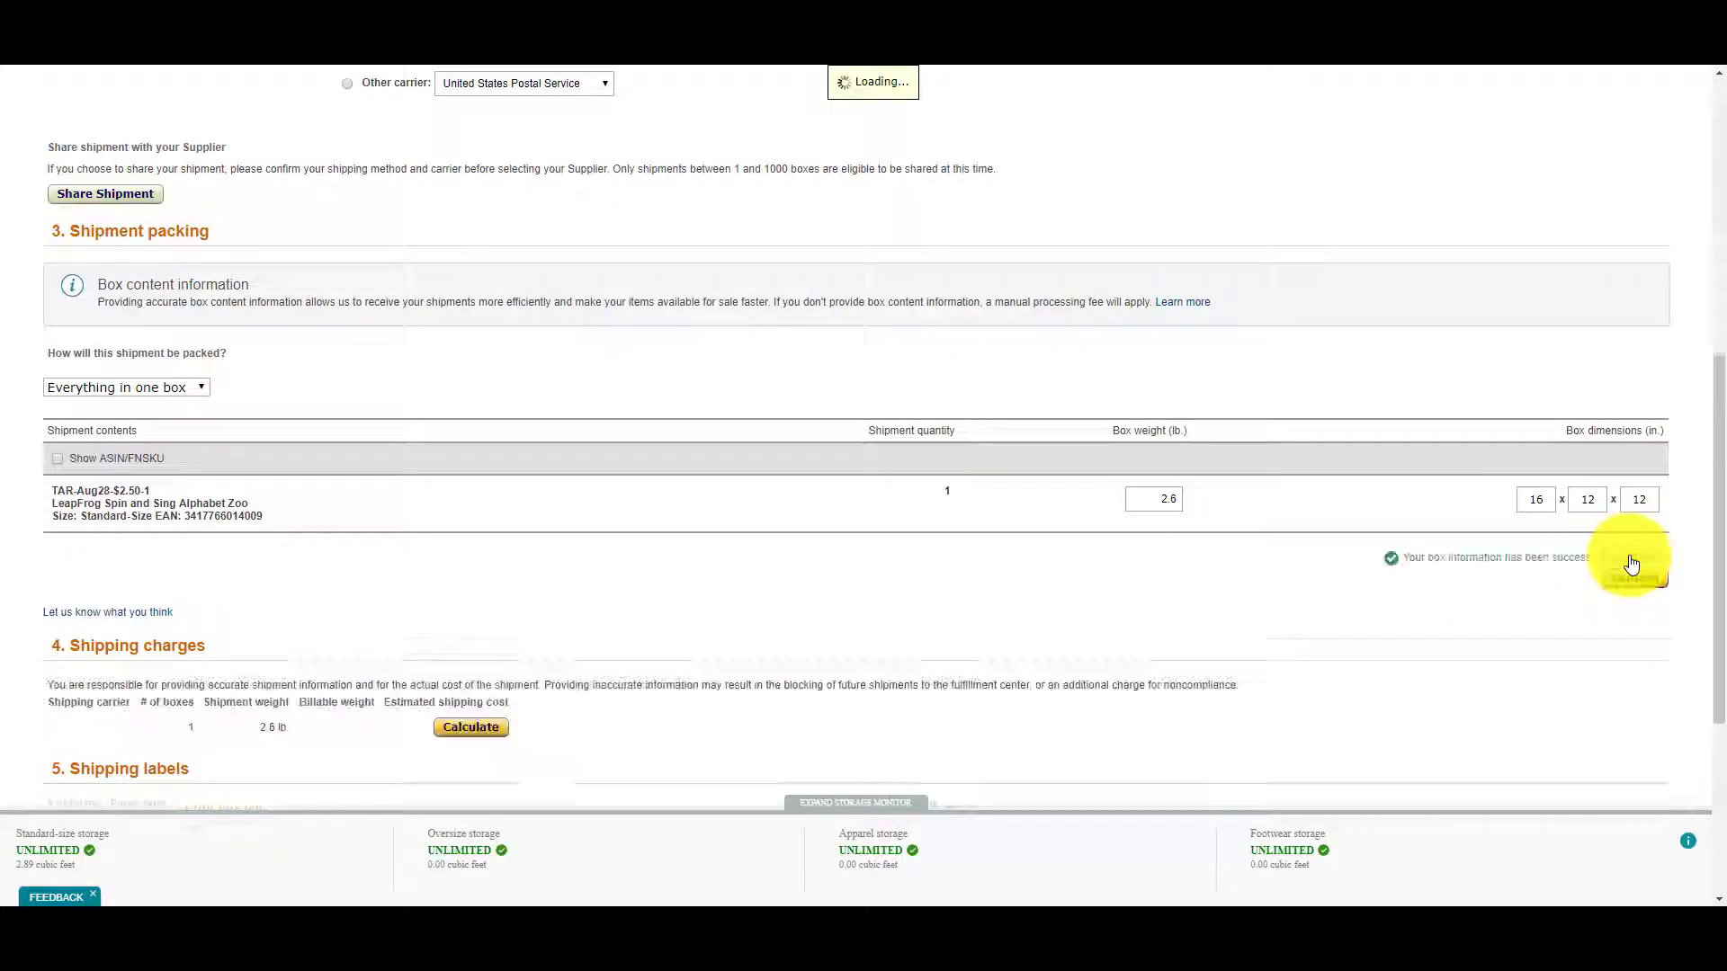
Calculate the UPS shipping cost, agree to the terms, and accept the $3.65 charges.
scroll(933, 639, down, 1)
click(473, 616)
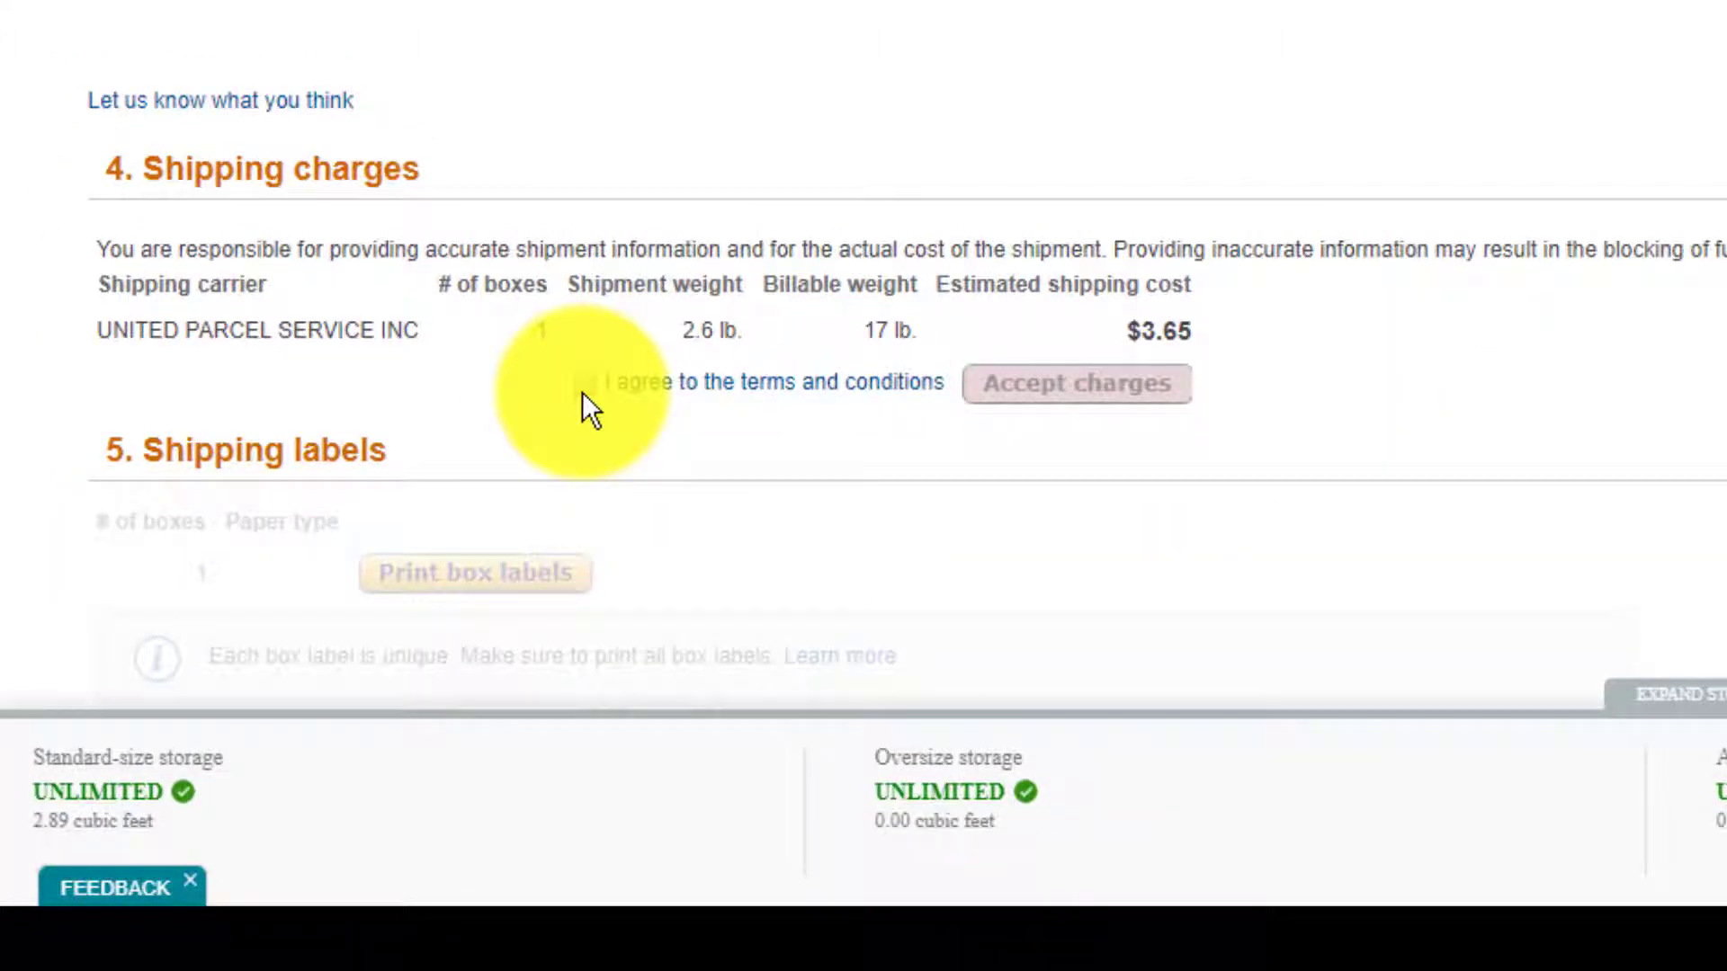
click(582, 388)
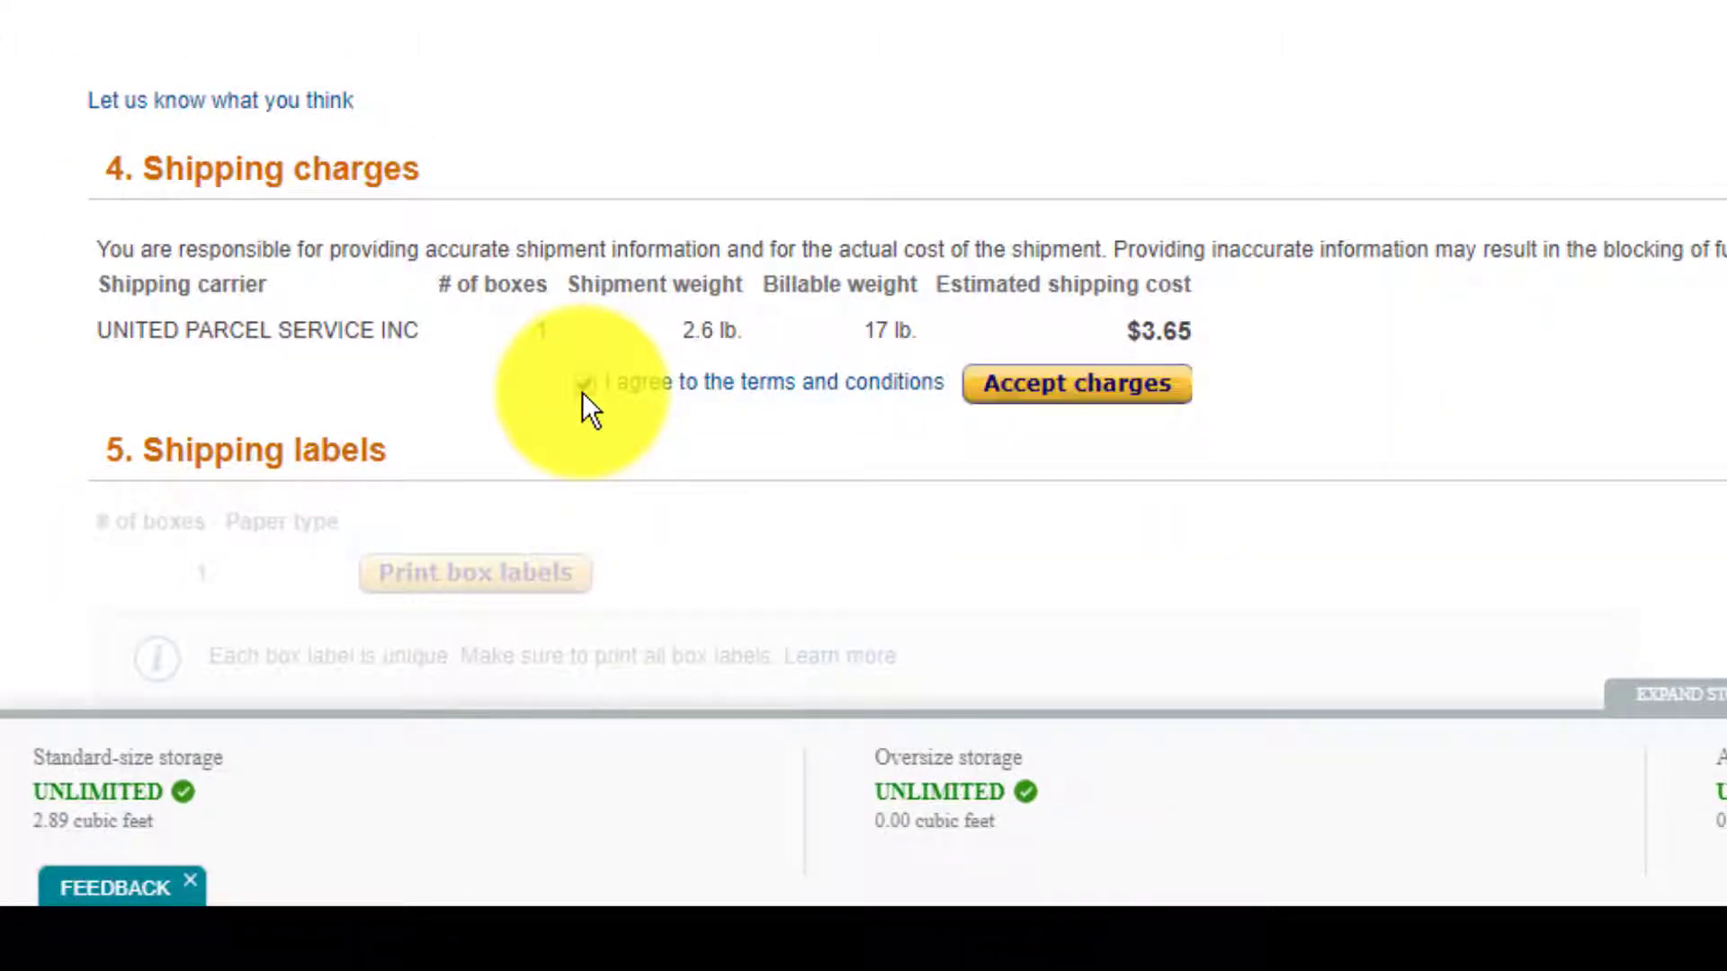
click(1105, 407)
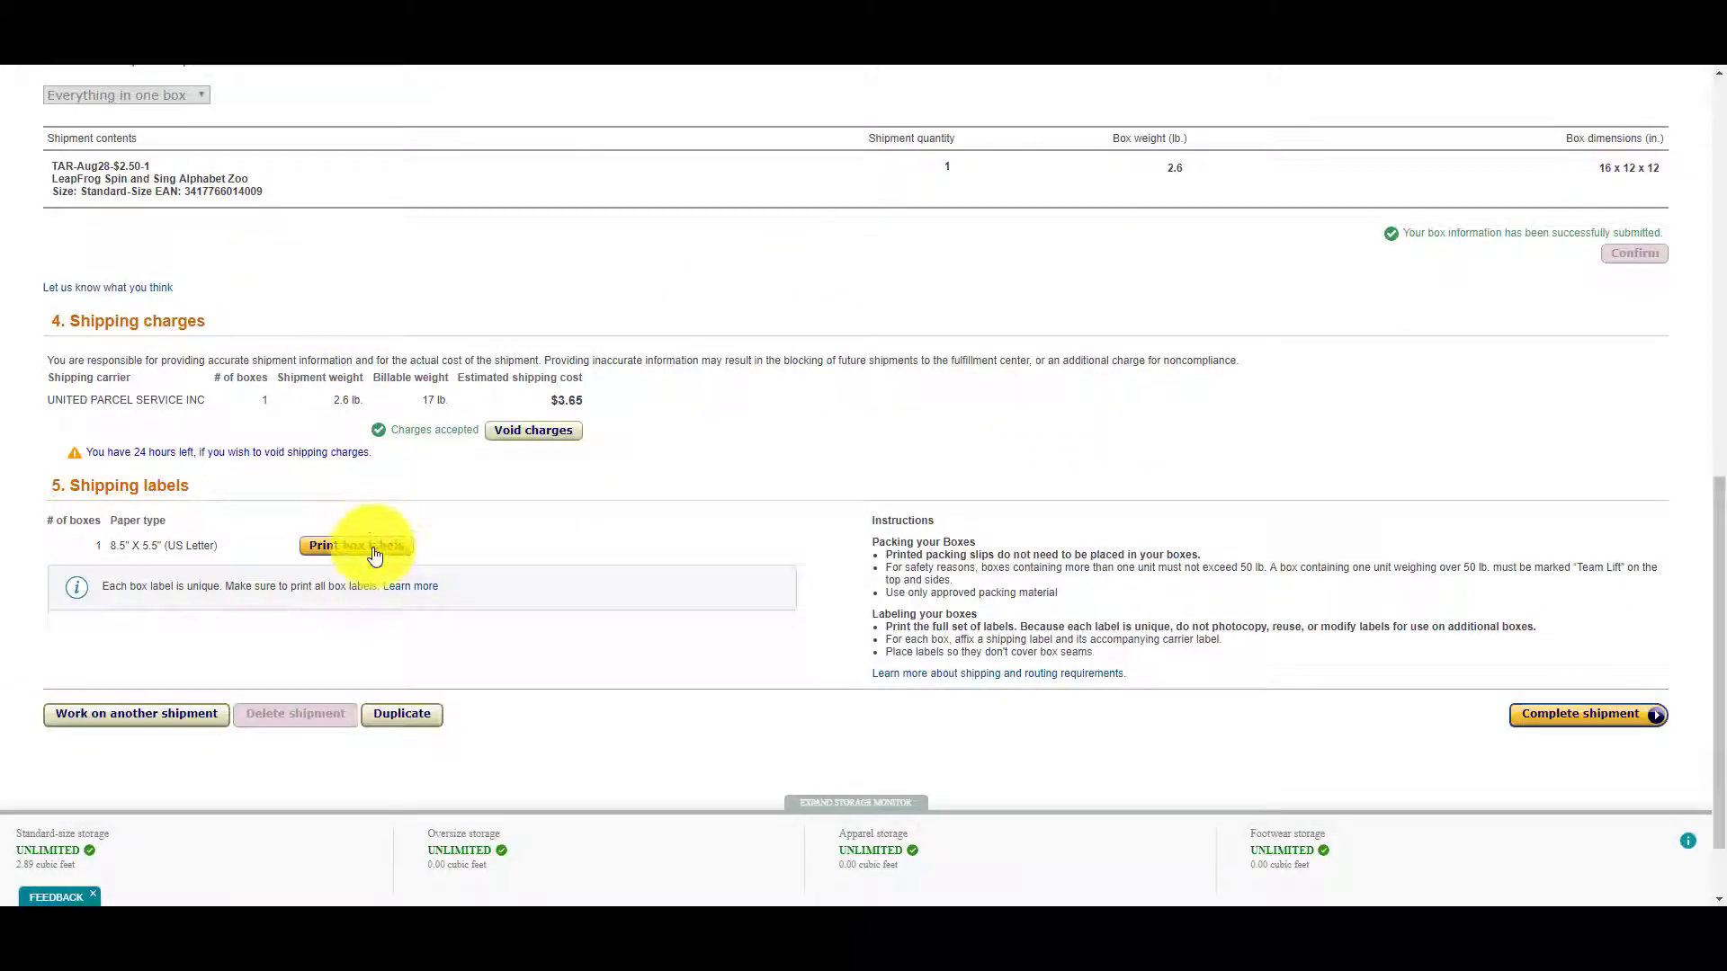
Generate the Box 1 FBA and UPS labels PDF and bring up its print option.
click(377, 547)
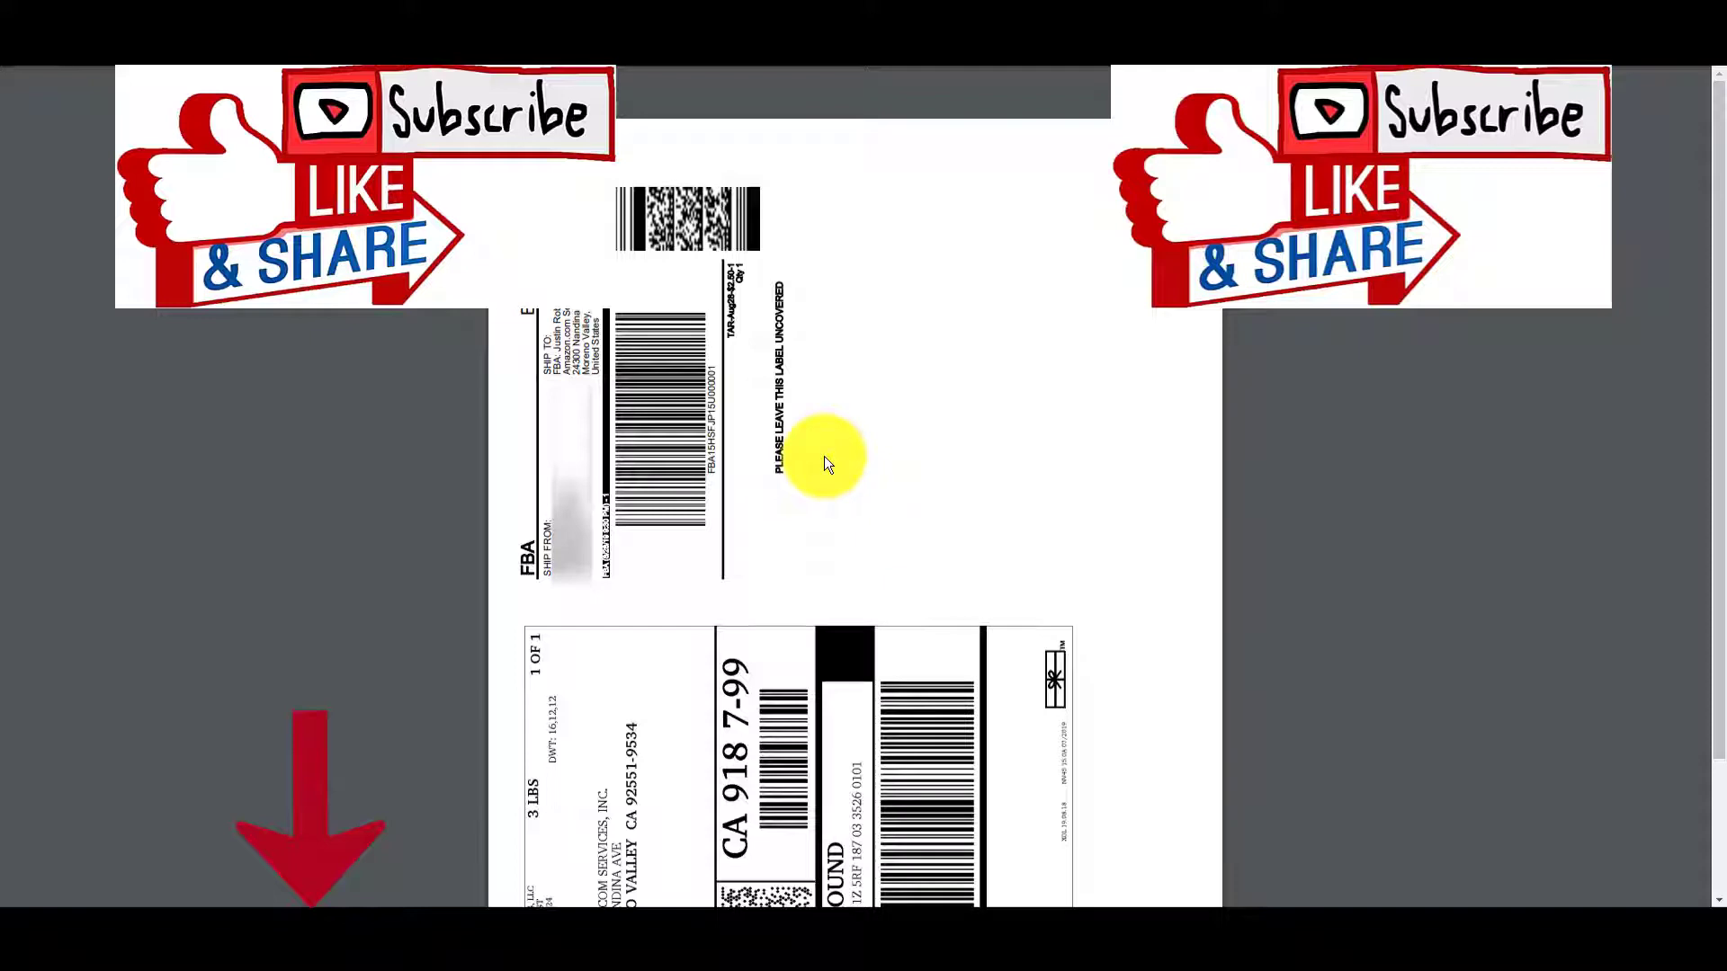
right_click(824, 458)
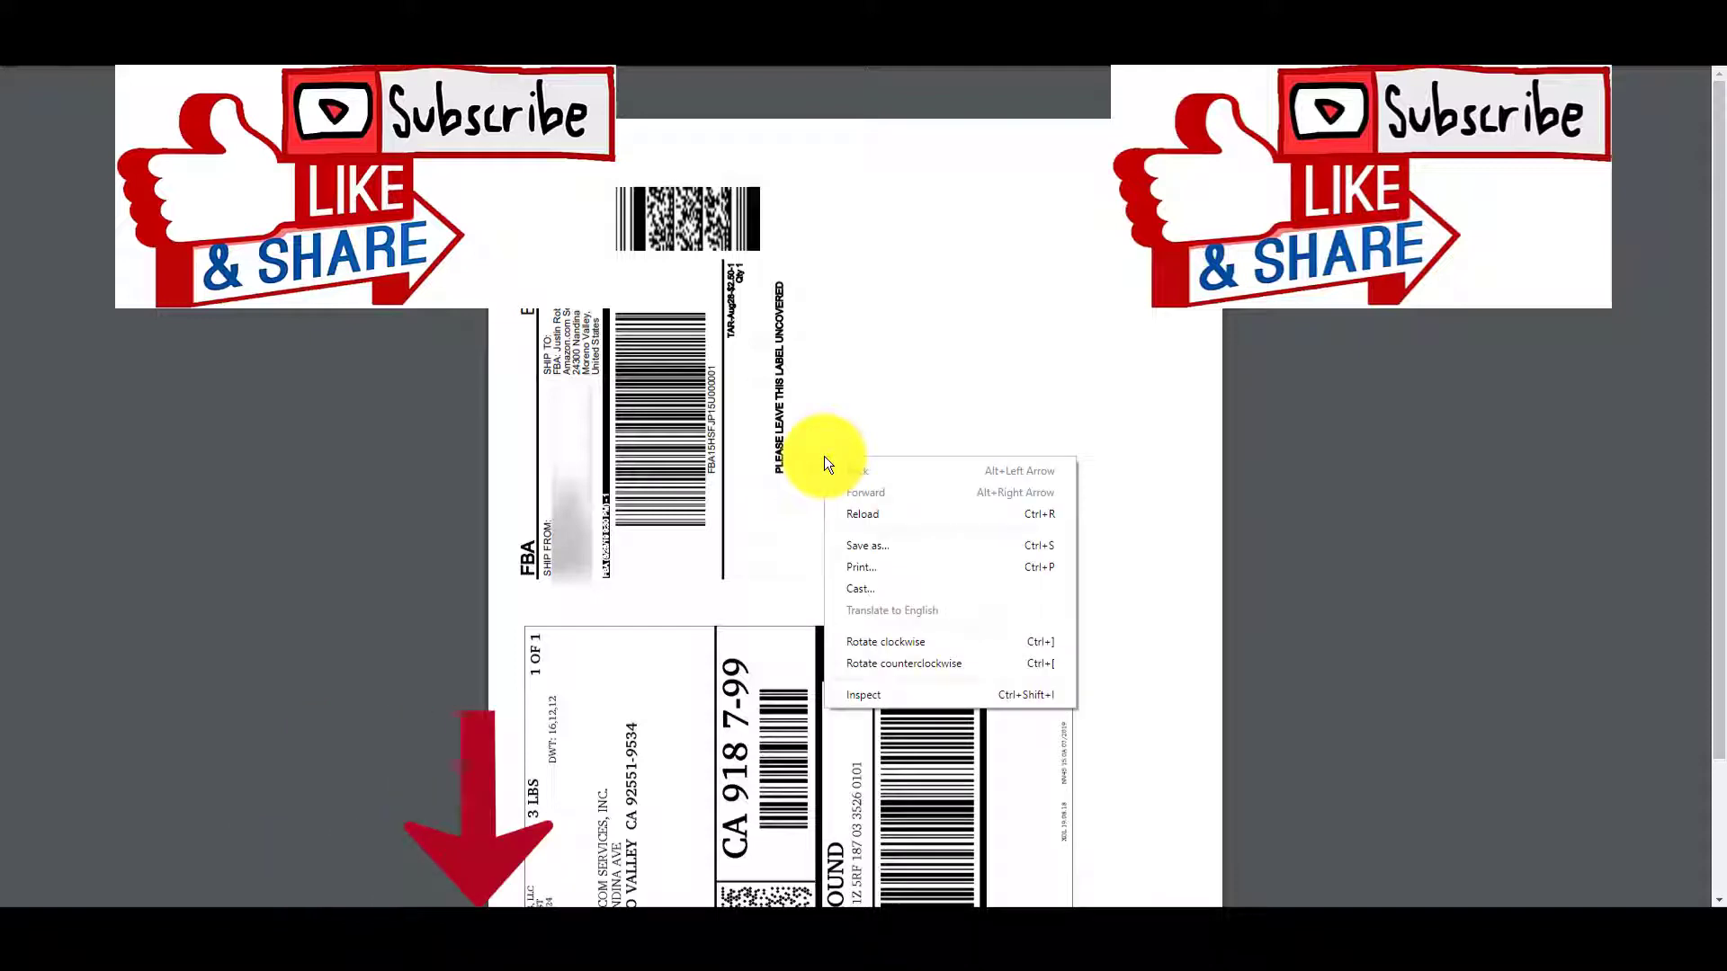